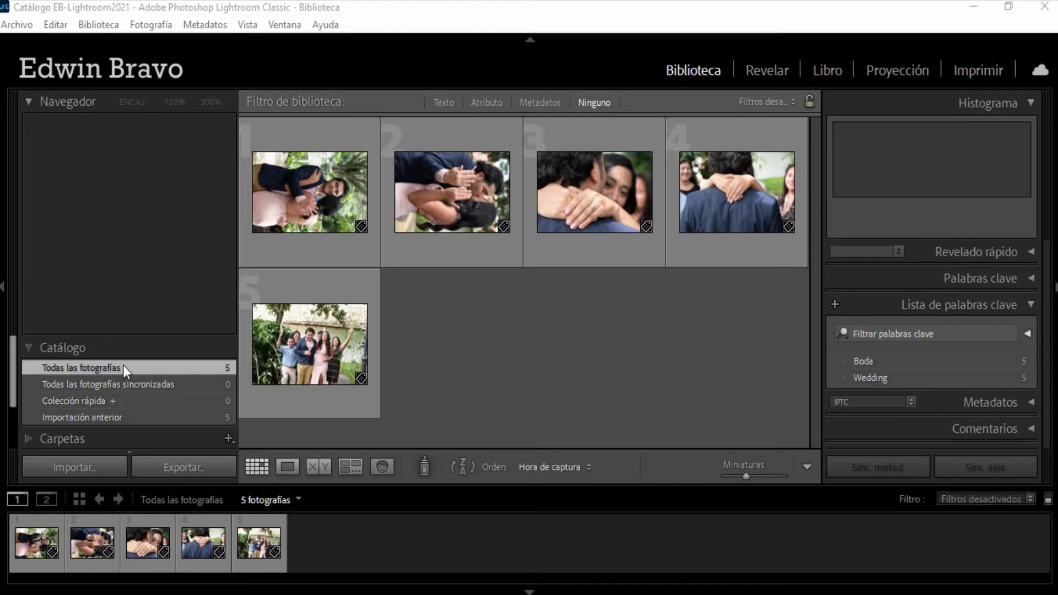
left_click(756, 75)
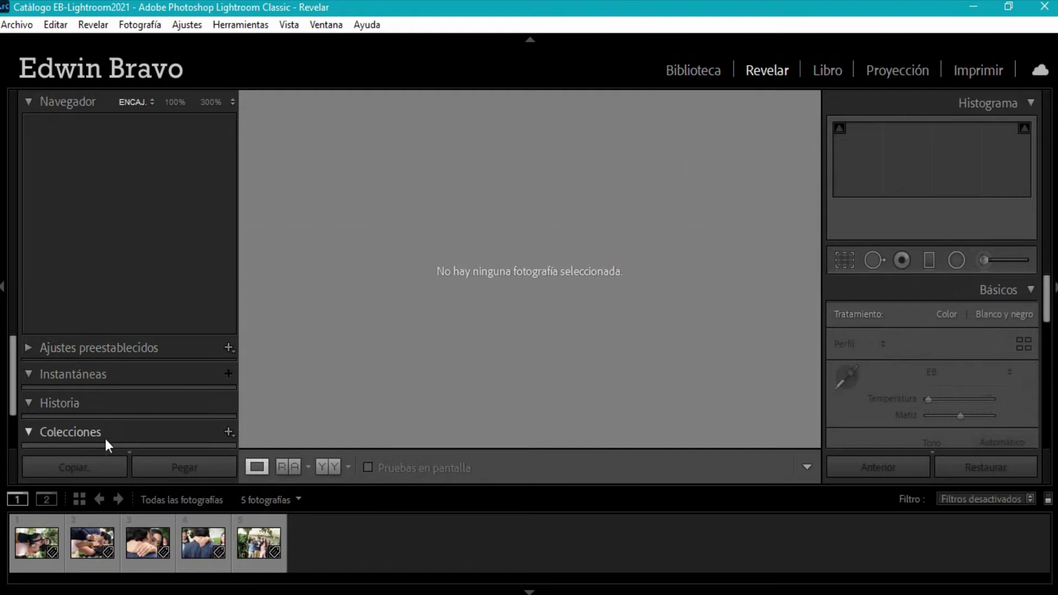
scroll(157, 396, "down", 1)
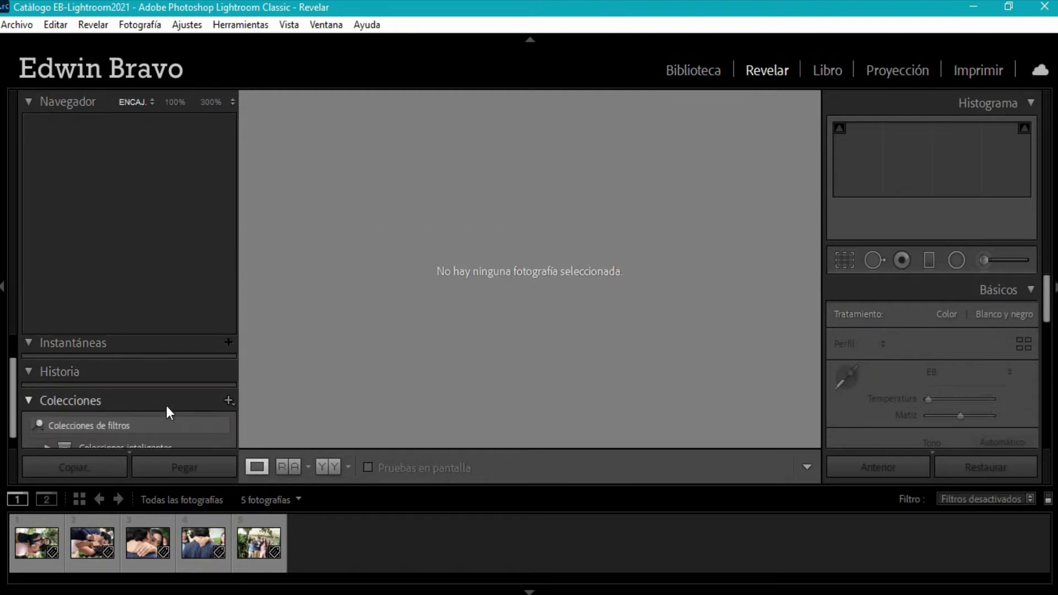
scroll(128, 408, "down", 1)
scroll(121, 407, "up", 1)
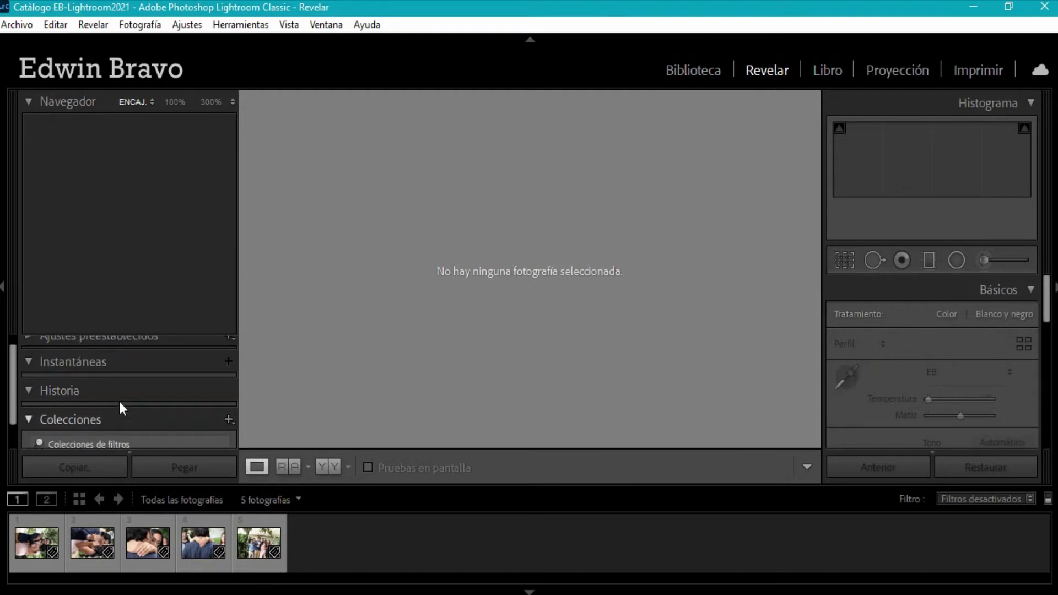
left_click(29, 420)
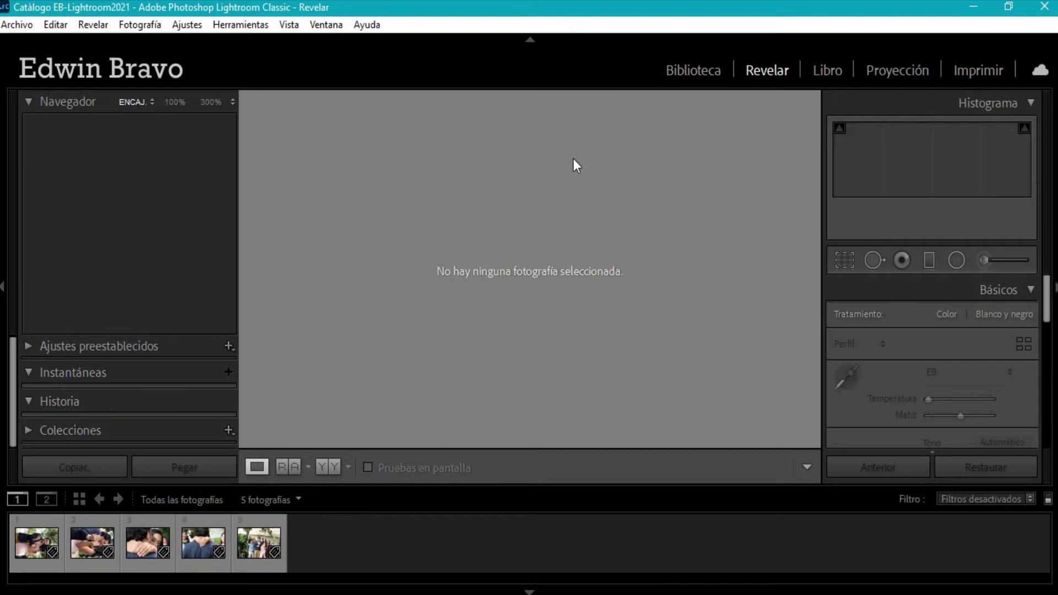
left_click(693, 78)
scroll(130, 413, "down", 2)
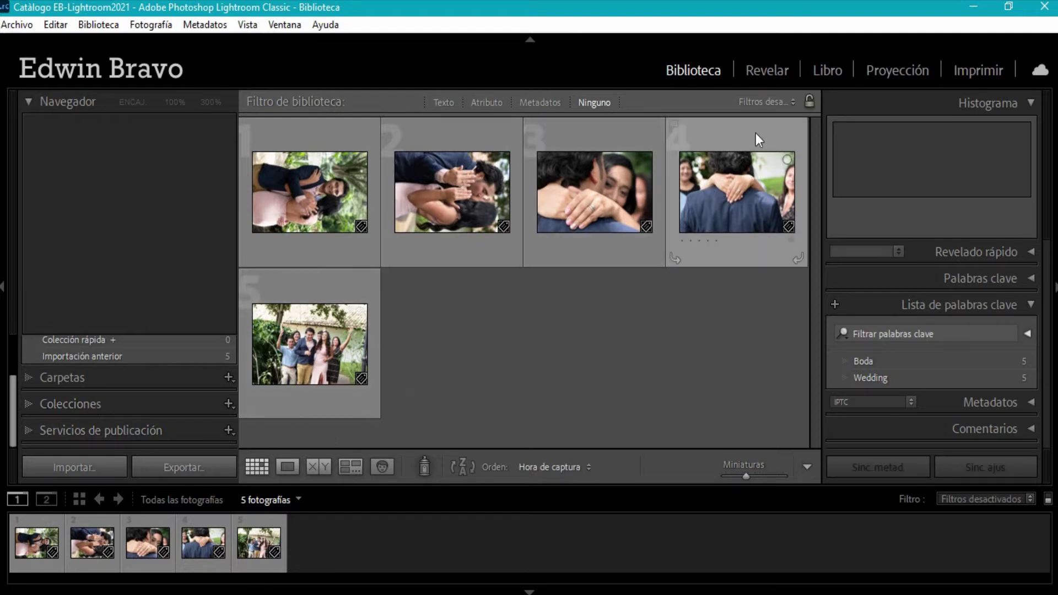
left_click(775, 68)
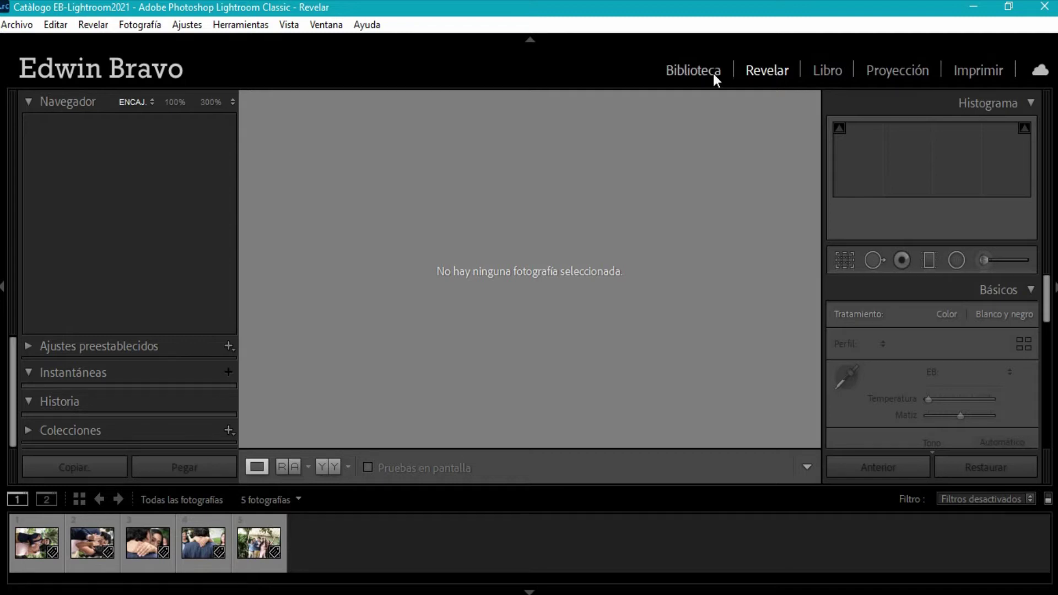
left_click(694, 74)
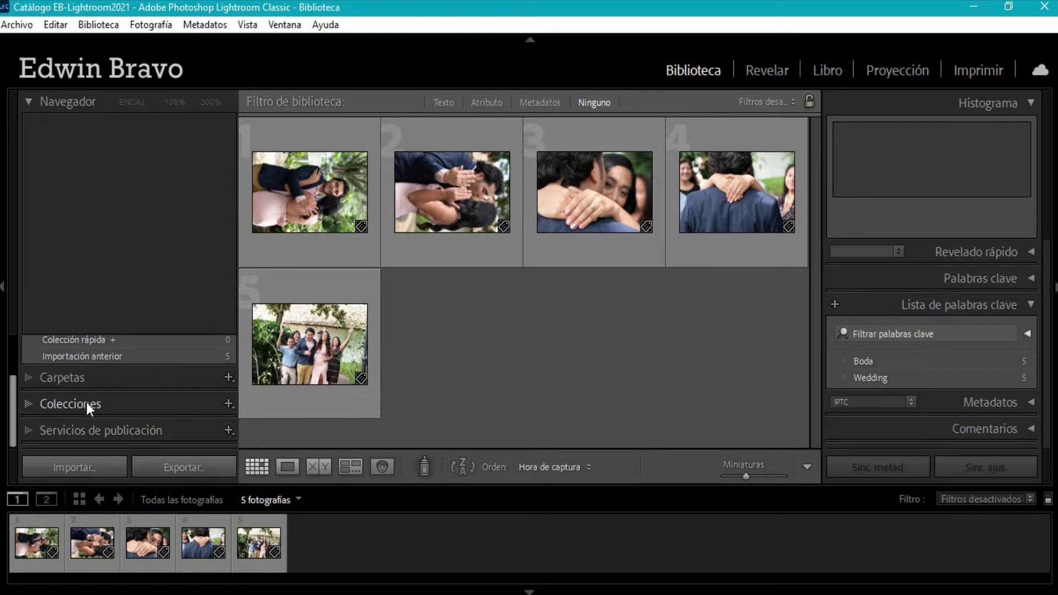
Expand the Carpetas folder list in the left panel.
scroll(87, 402, "up", 1)
scroll(94, 401, "up", 1)
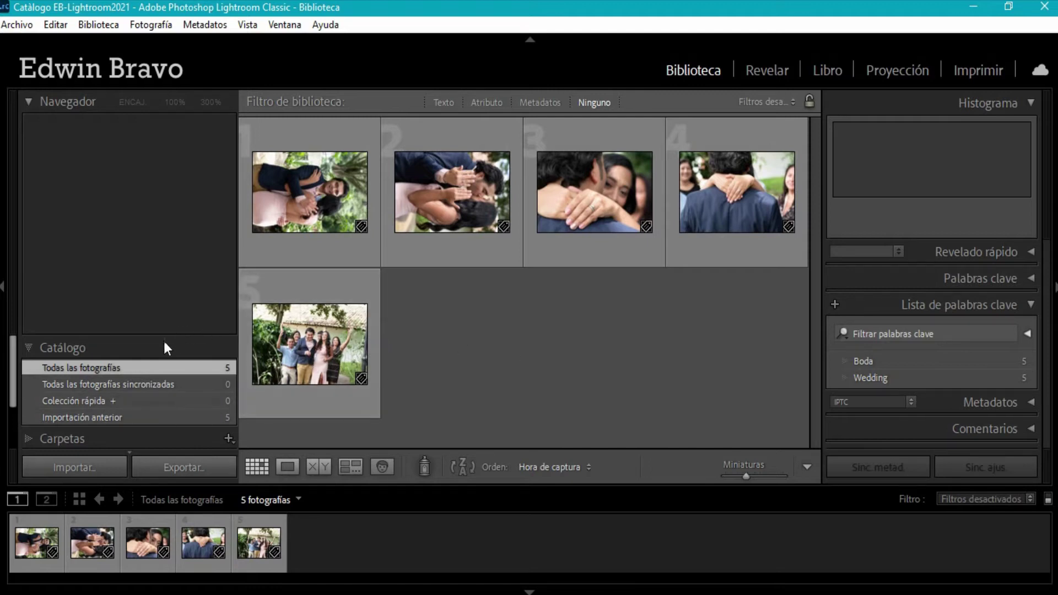
scroll(73, 408, "down", 1)
left_click(25, 425)
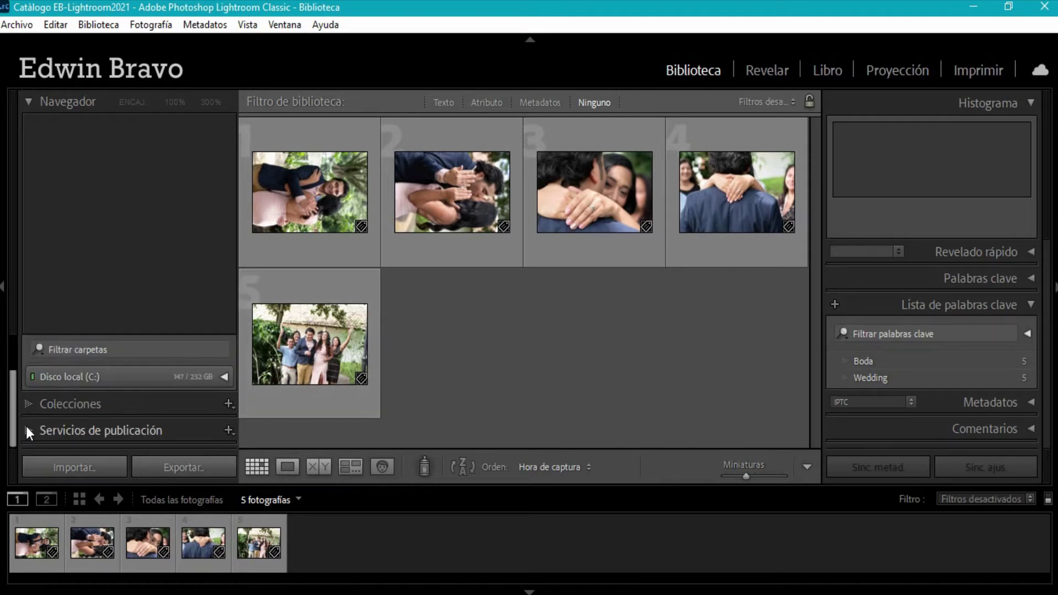
Expand, collapse and re-expand the Catálogo section.
scroll(141, 381, "up", 1)
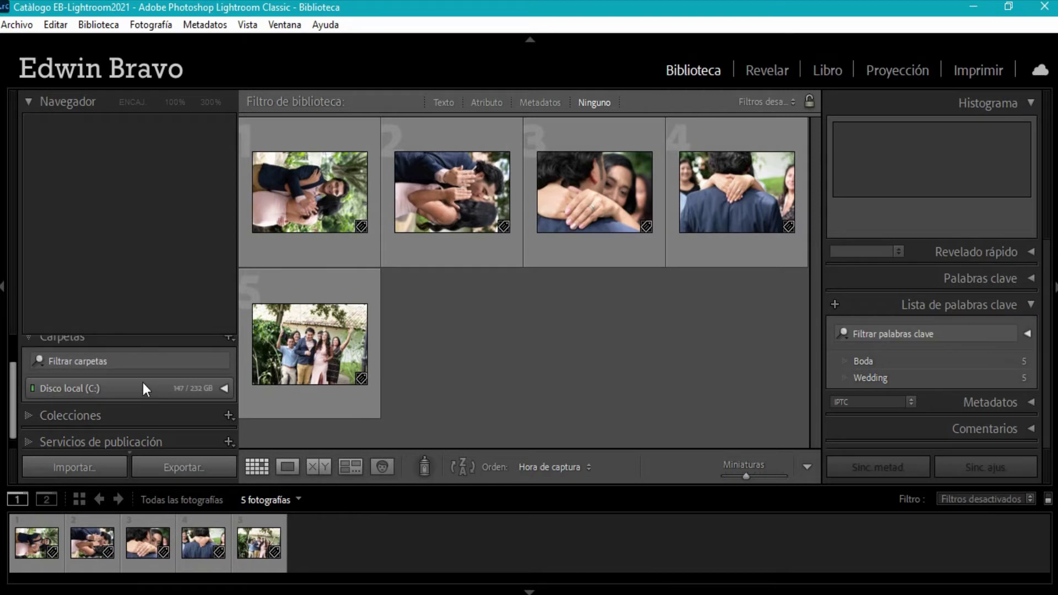
scroll(132, 386, "up", 1)
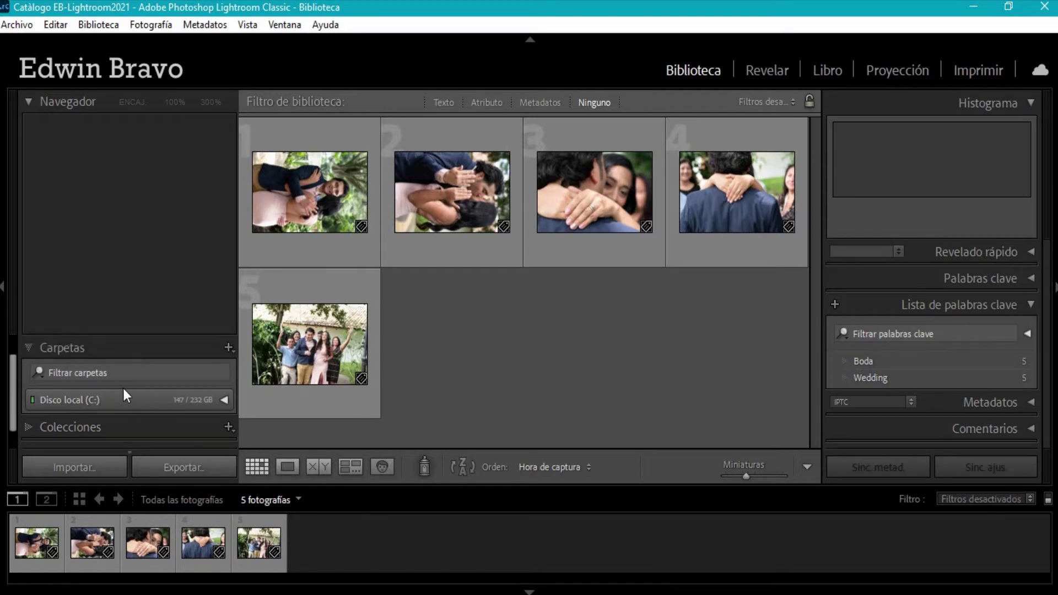
scroll(144, 371, "up", 2)
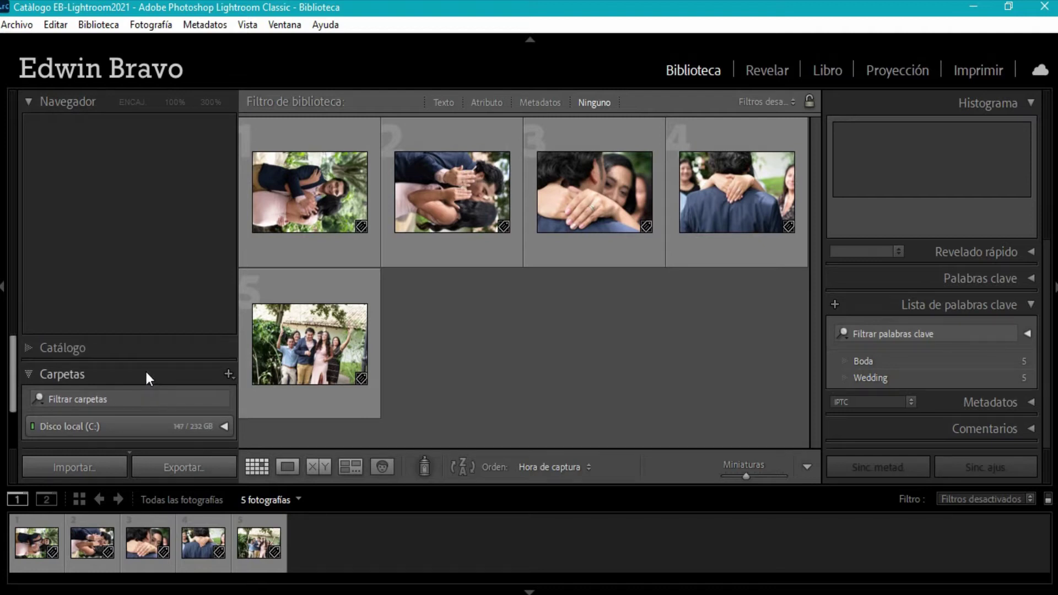
left_click(28, 349)
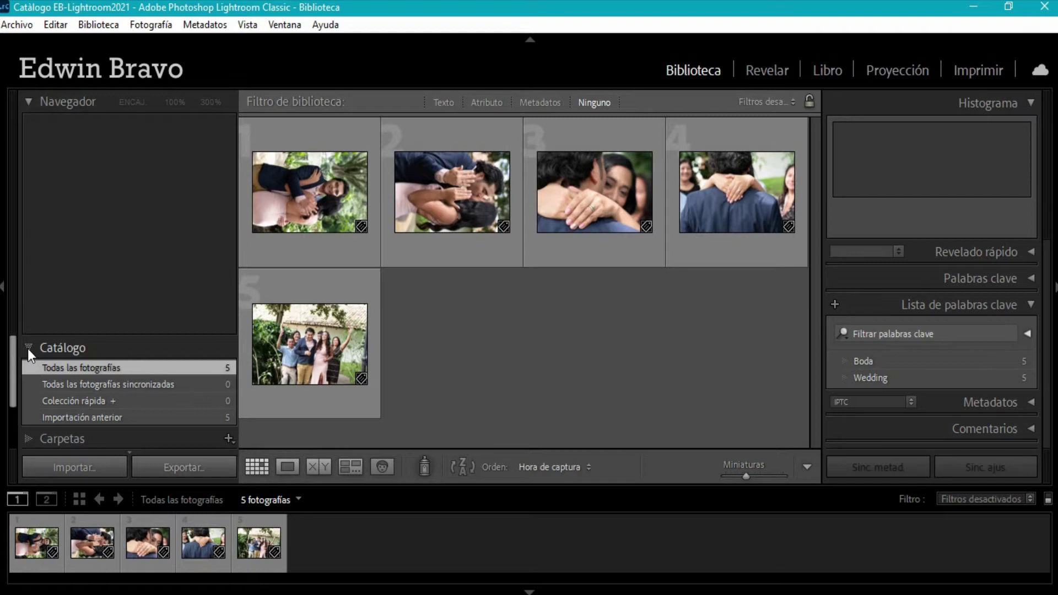
left_click(28, 348)
left_click(28, 348)
Expand the Carpetas section again to reach its header.
scroll(114, 368, "down", 2)
scroll(145, 383, "up", 2)
scroll(146, 385, "down", 2)
left_click(29, 385)
scroll(85, 384, "down", 2)
scroll(154, 398, "up", 1)
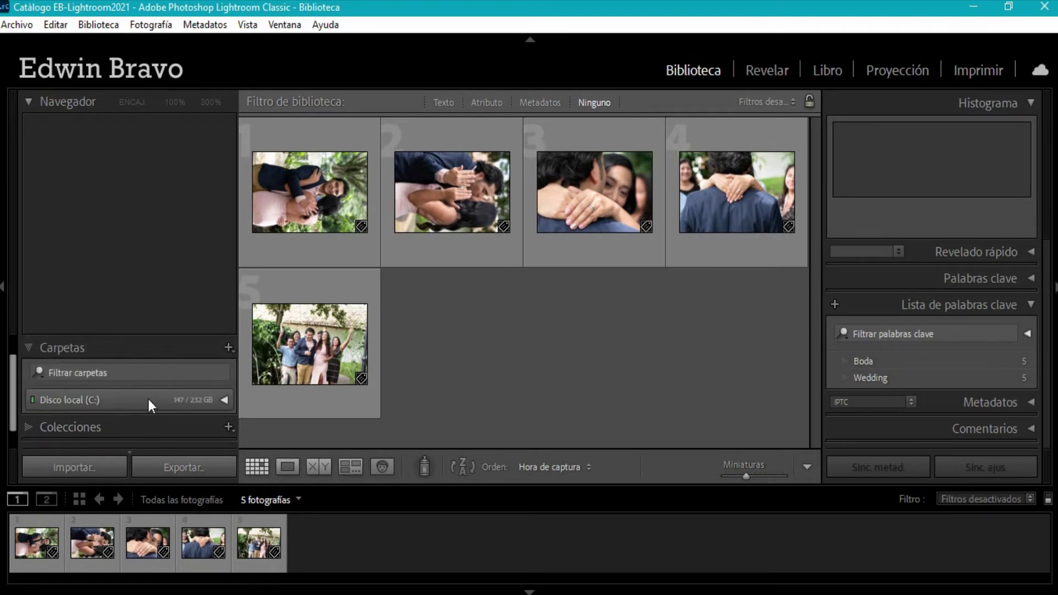
scroll(148, 399, "up", 1)
Add the G&J folder from Pictures with Añadir carpeta and confirm the chooser.
left_click(229, 362)
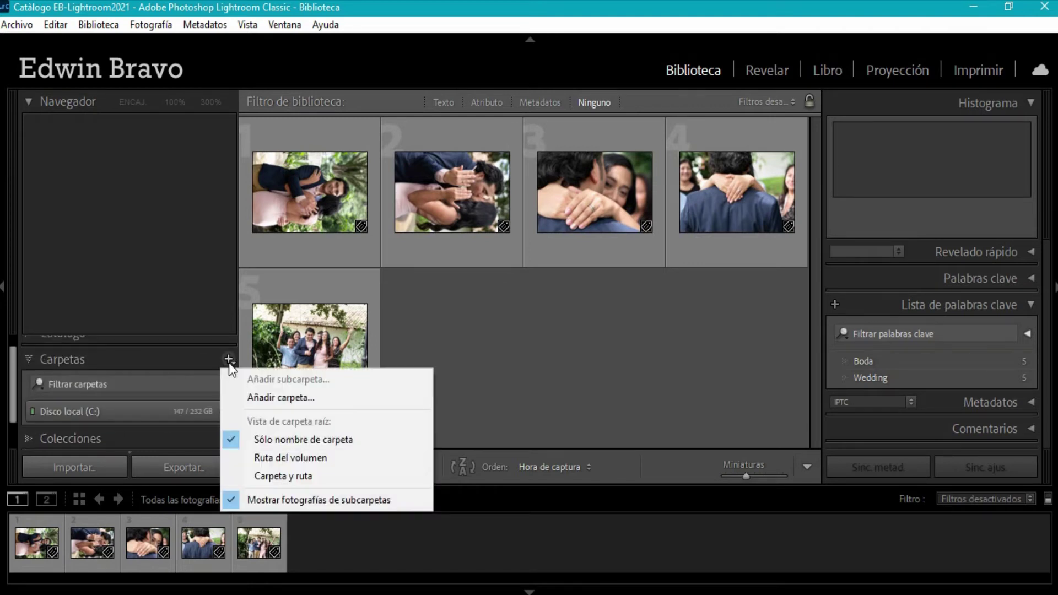
left_click(281, 394)
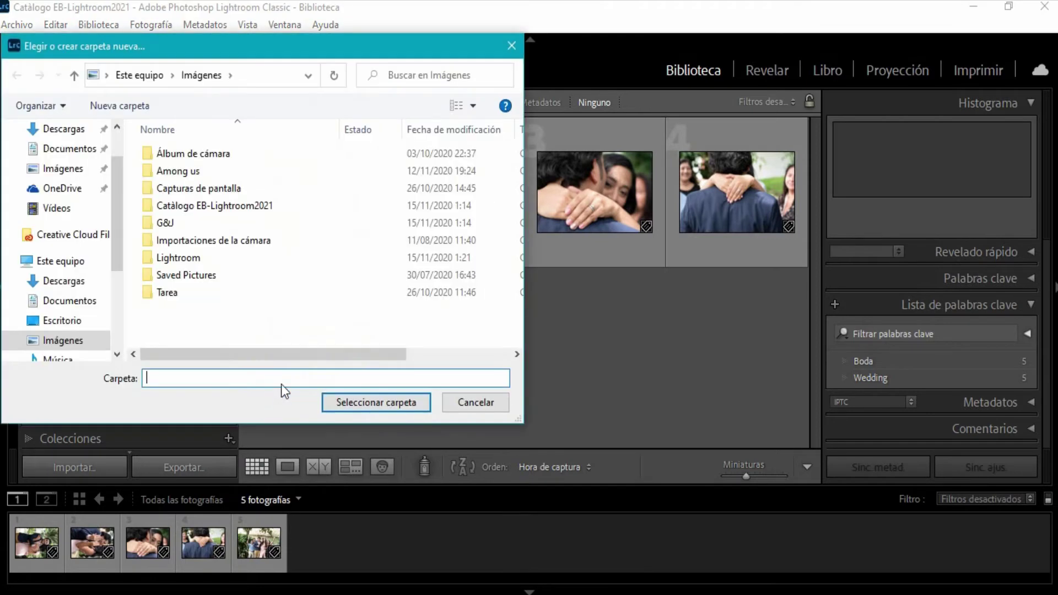
left_click_drag(201, 58, 596, 55)
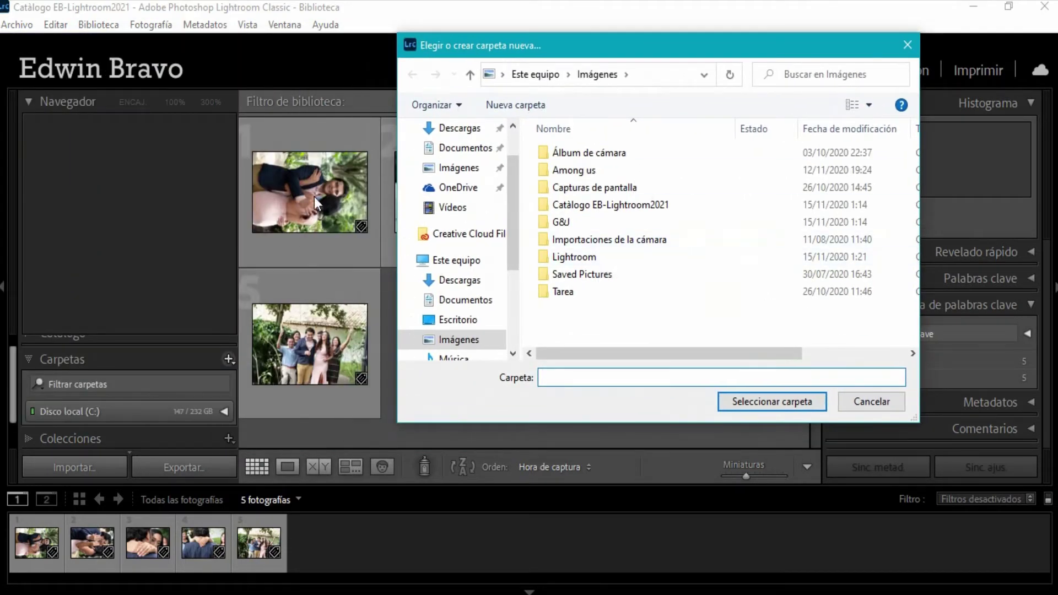
mouse_move(578, 239)
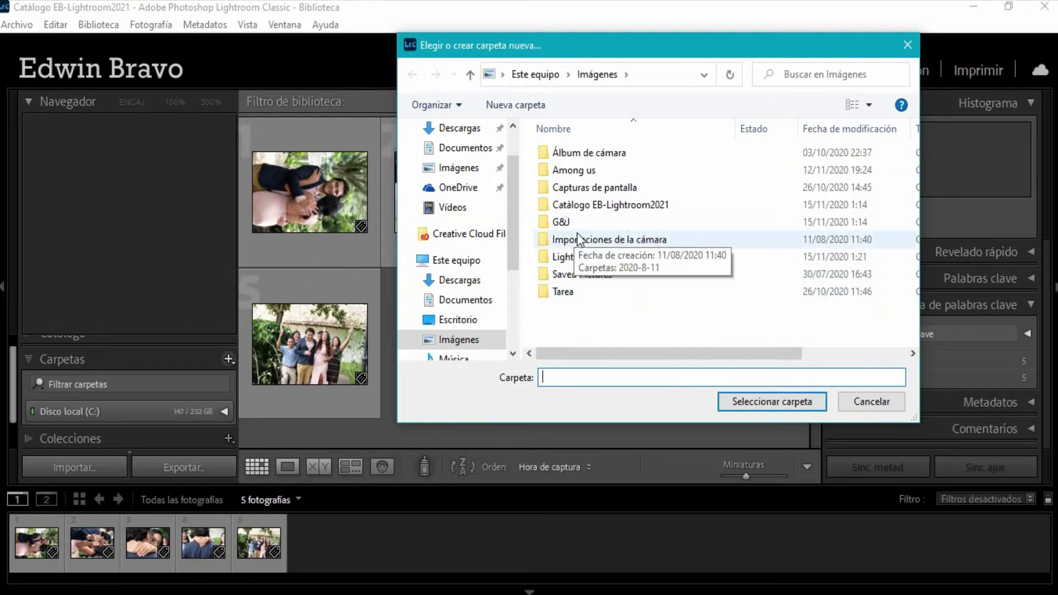
left_click(568, 226)
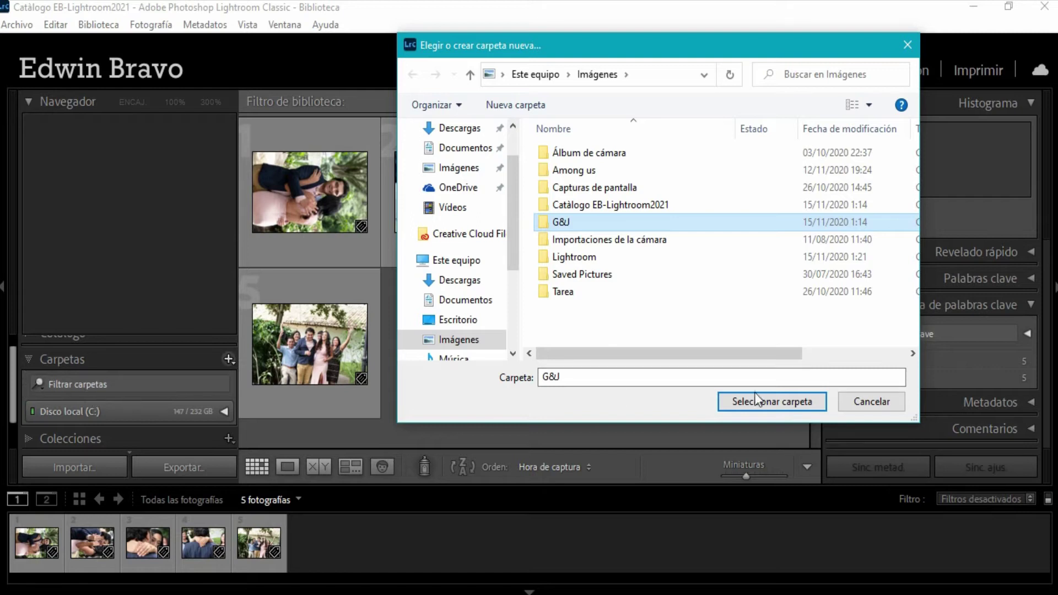
left_click(864, 403)
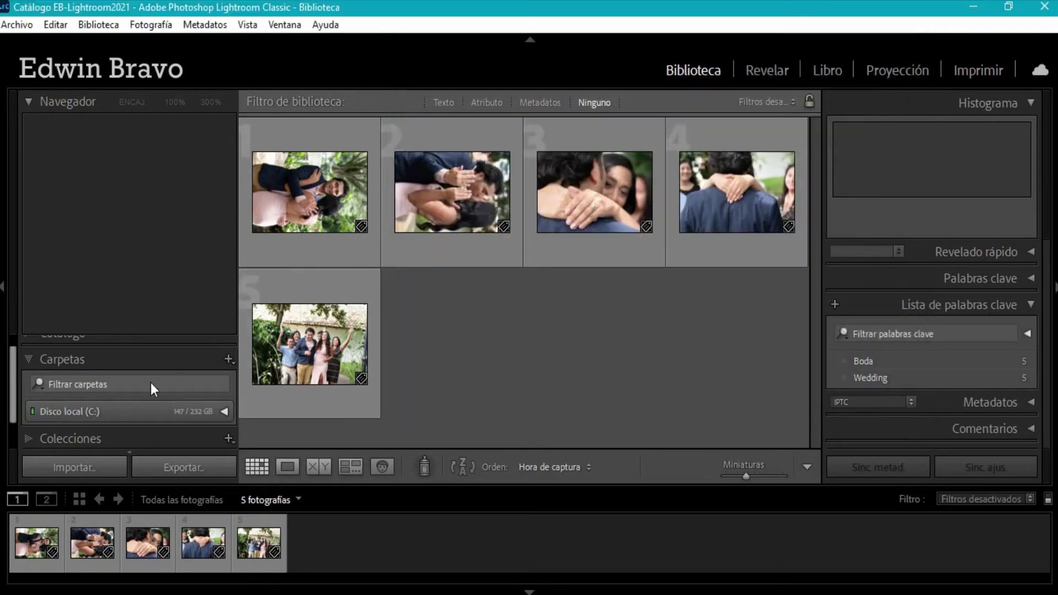
Collapse Carpetas, expand Catálogo, and expand Colecciones to show the smart collections.
left_click(29, 362)
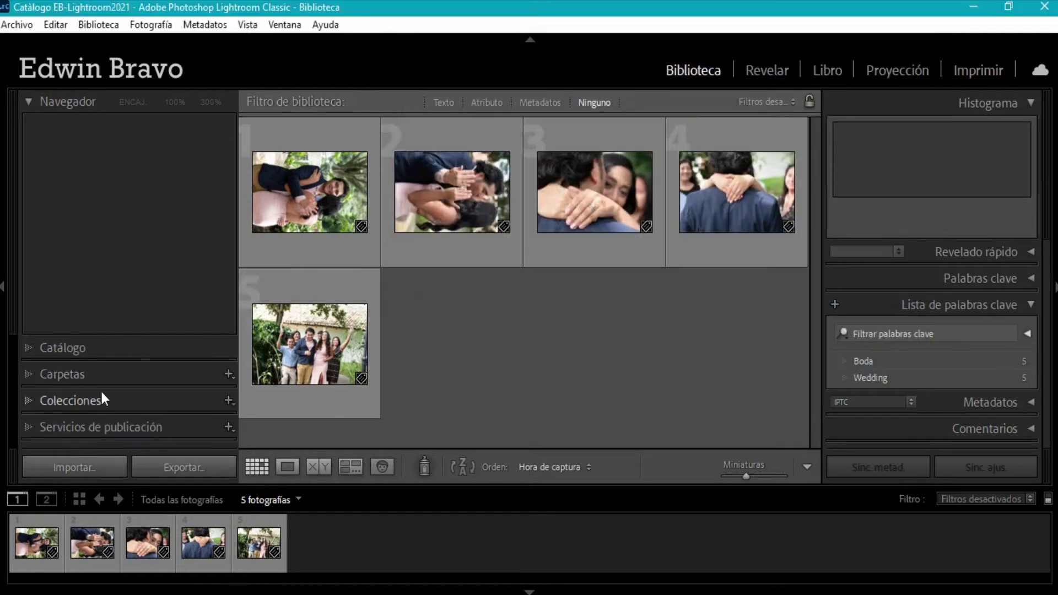
left_click(28, 347)
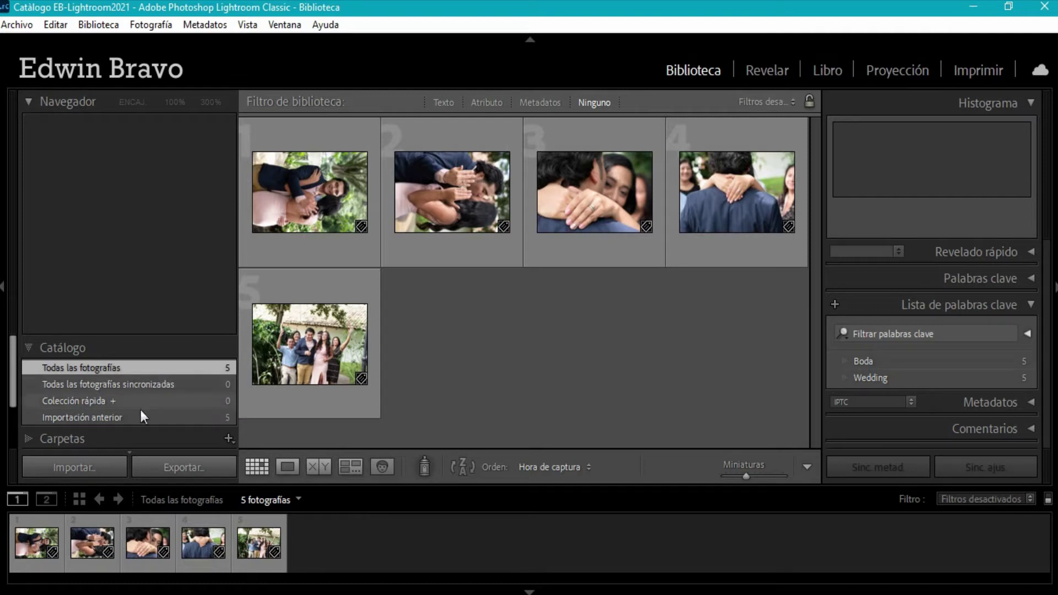
scroll(138, 415, "down", 1)
scroll(138, 413, "down", 3)
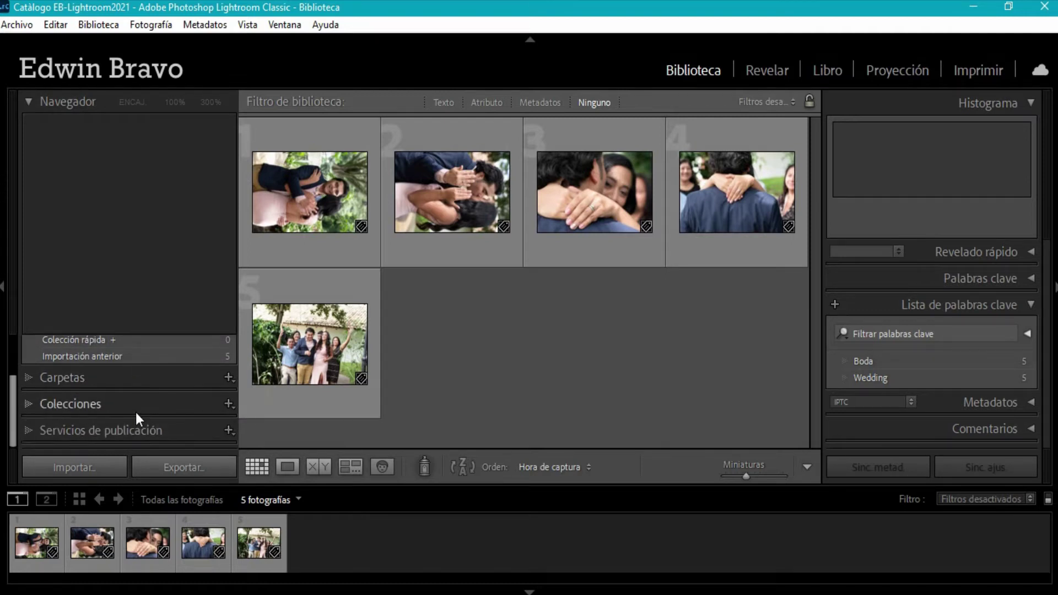
left_click(29, 404)
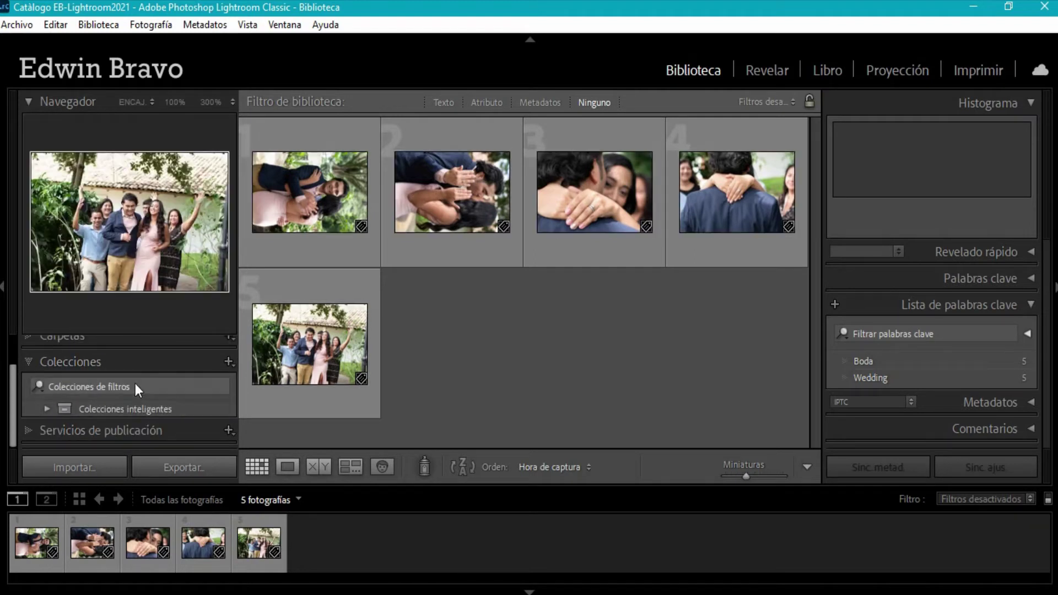
Create a new collection named 'G&J' through Crear colección.
left_click(228, 362)
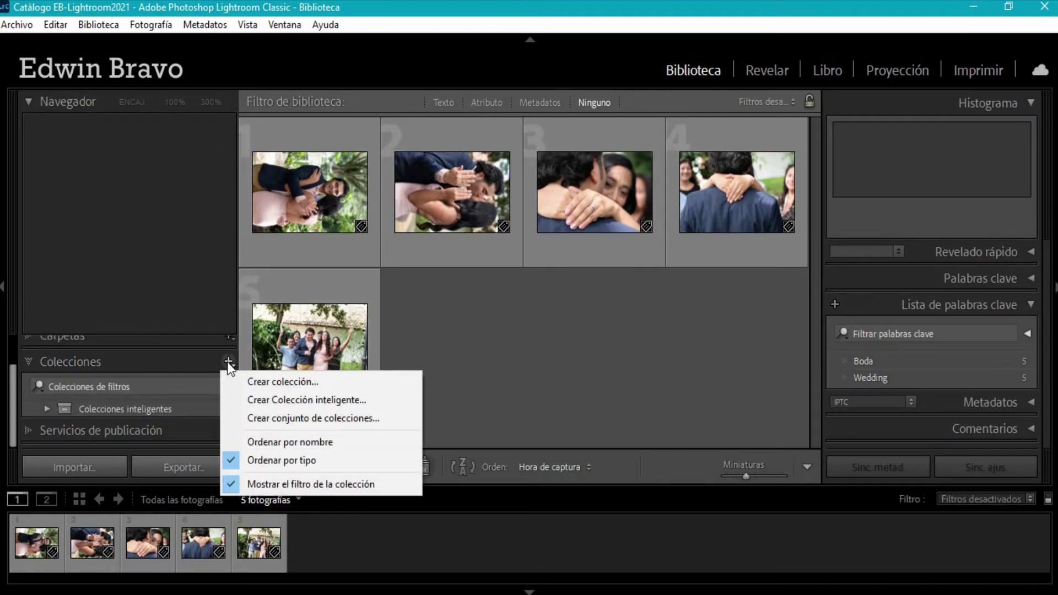
left_click(284, 382)
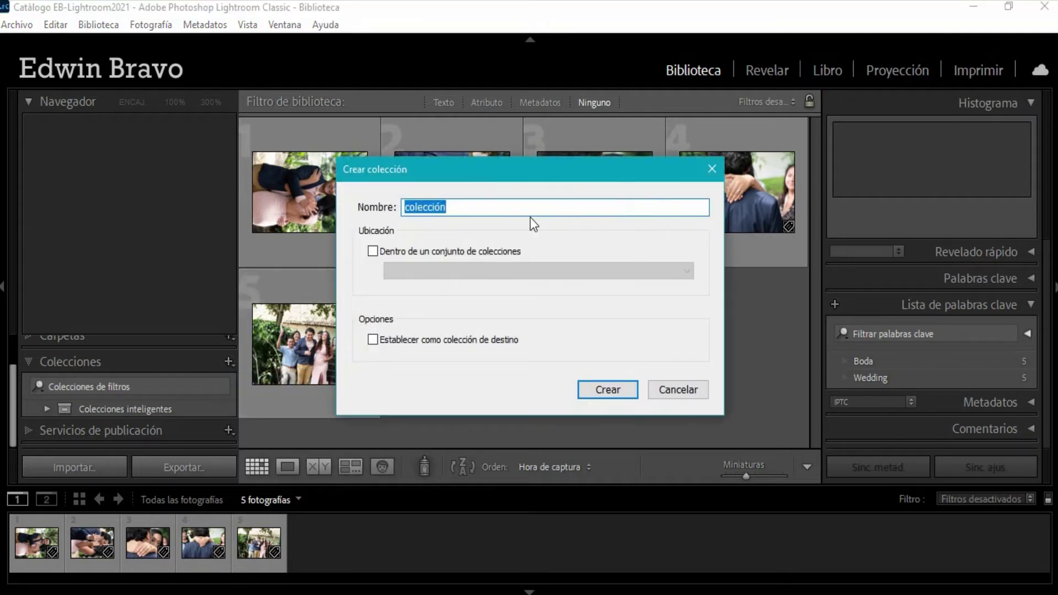
type("G&J")
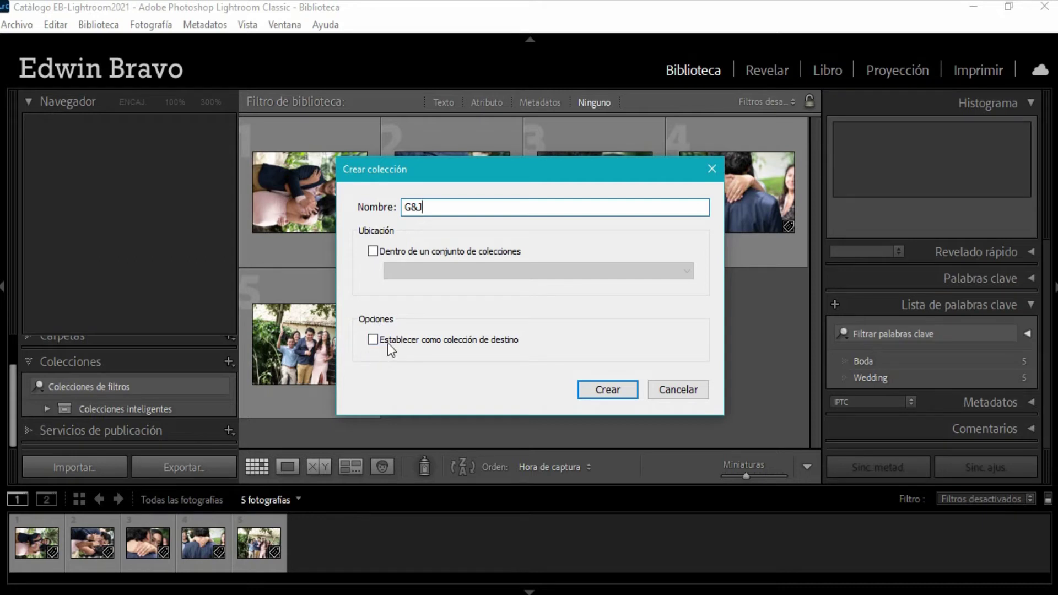
left_click(603, 387)
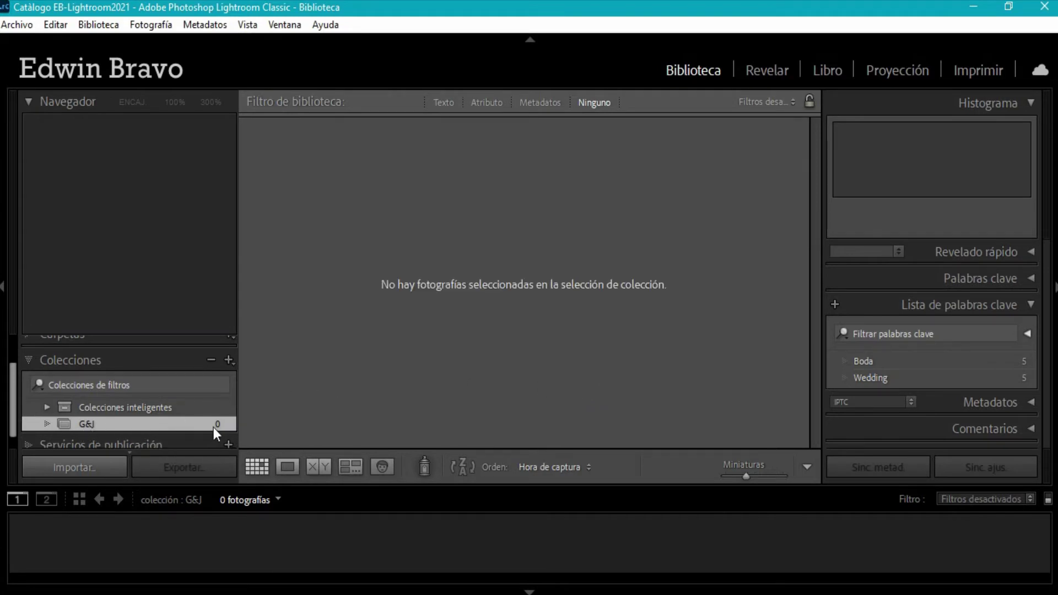
Expand Catálogo and show Todas las fotografías with the five wedding photos.
scroll(183, 396, "up", 2)
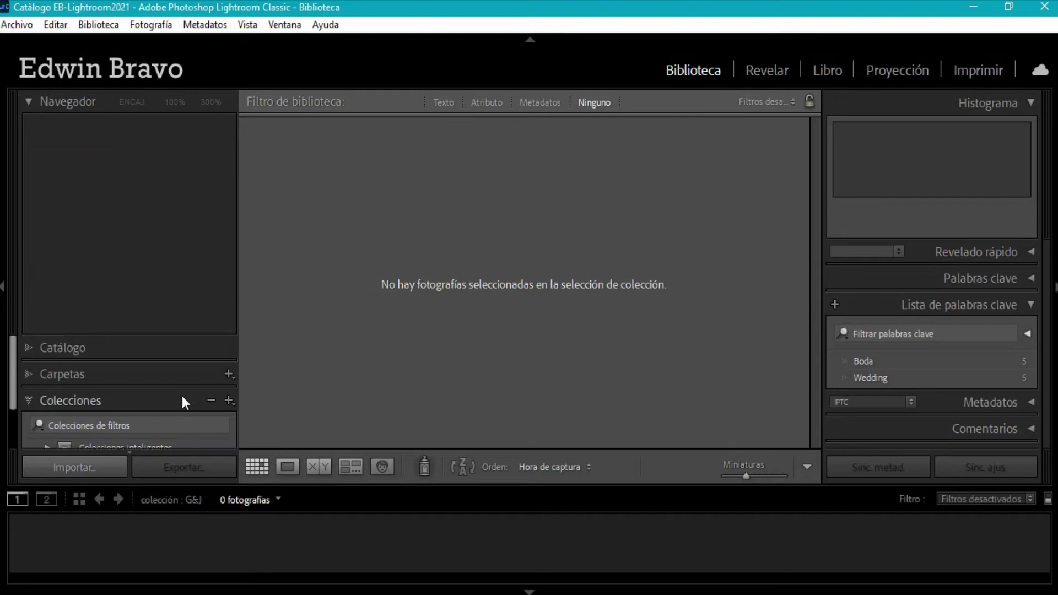
left_click(26, 349)
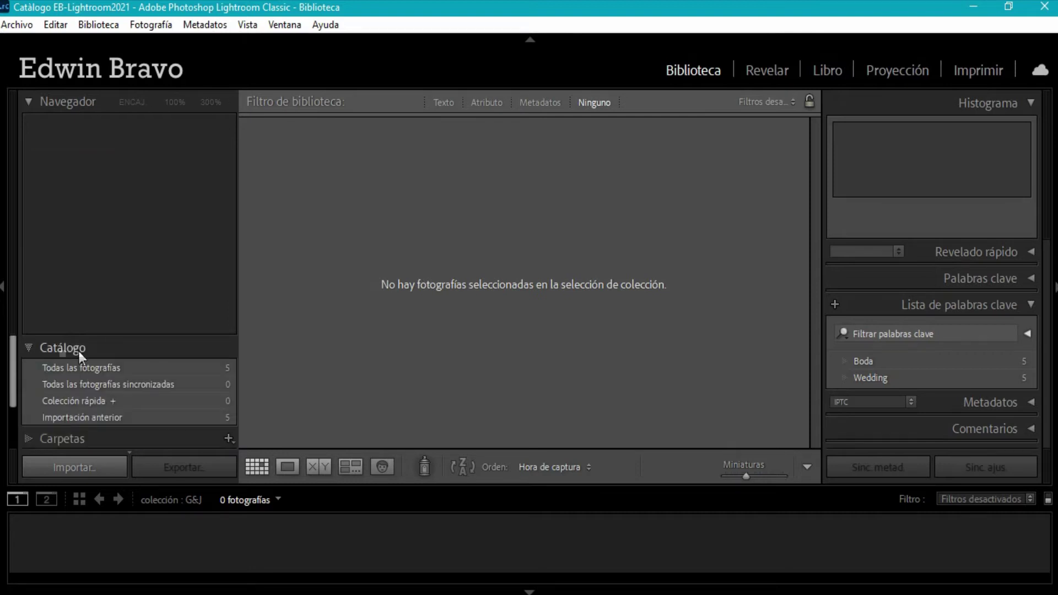
left_click(105, 369)
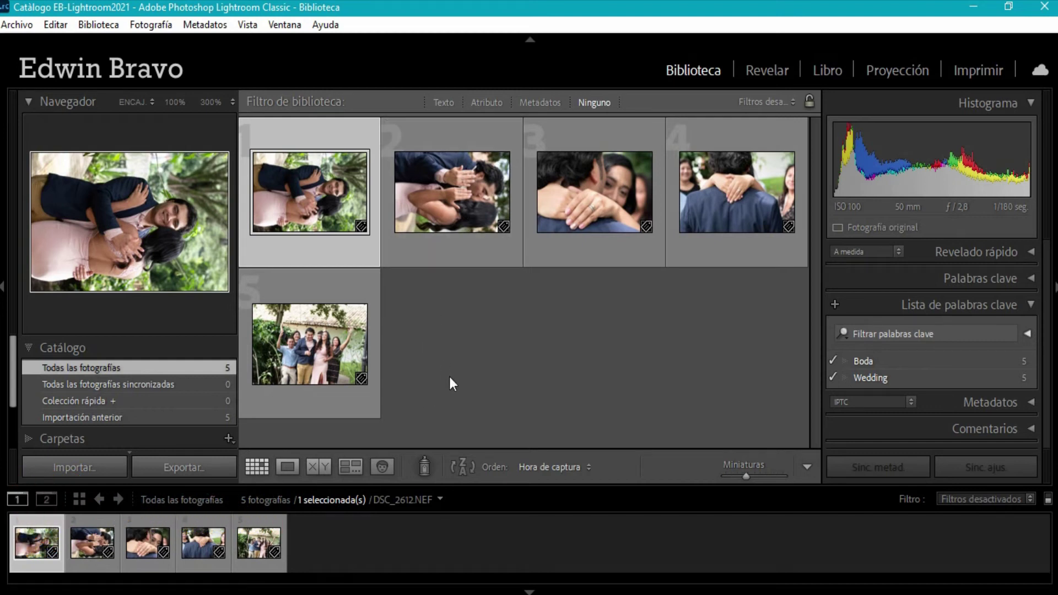
Select the five wedding photos in the grid.
left_click(593, 196, "ctrl")
left_click(336, 346, "ctrl")
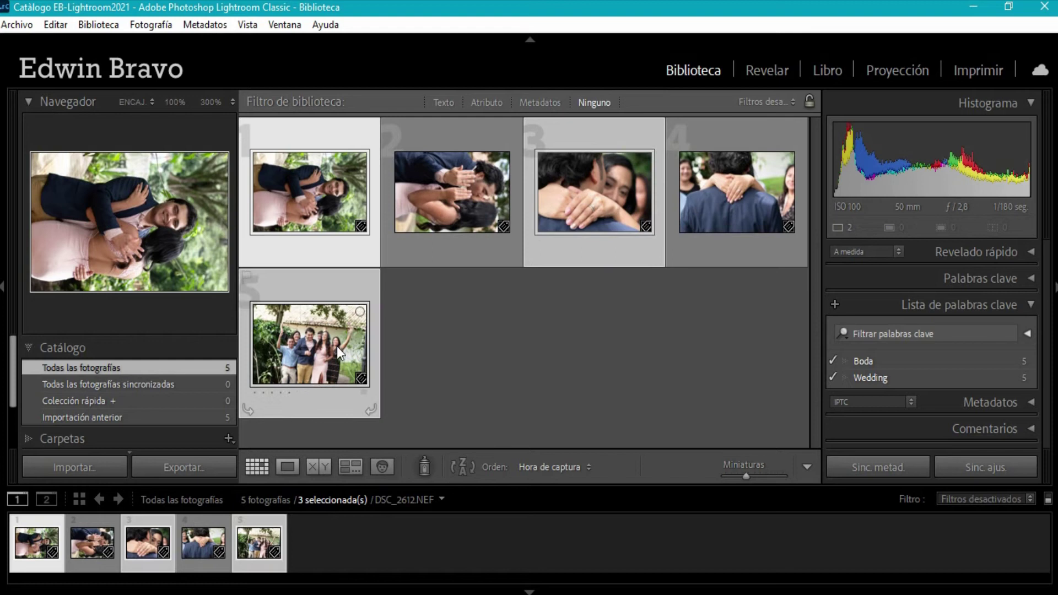
left_click(452, 185, "ctrl")
left_click(716, 198, "ctrl")
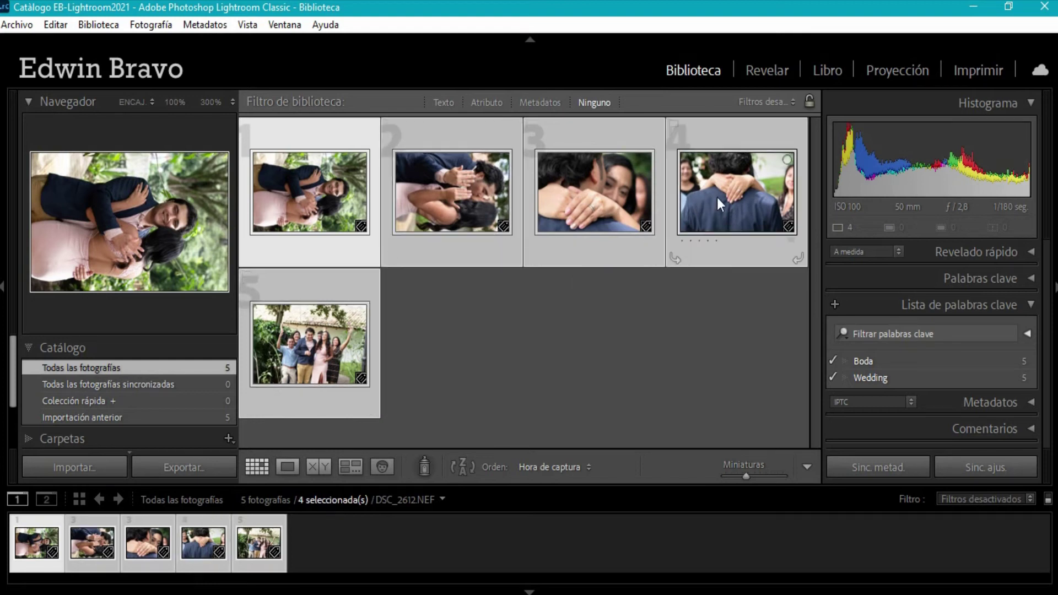
scroll(146, 404, "down", 3)
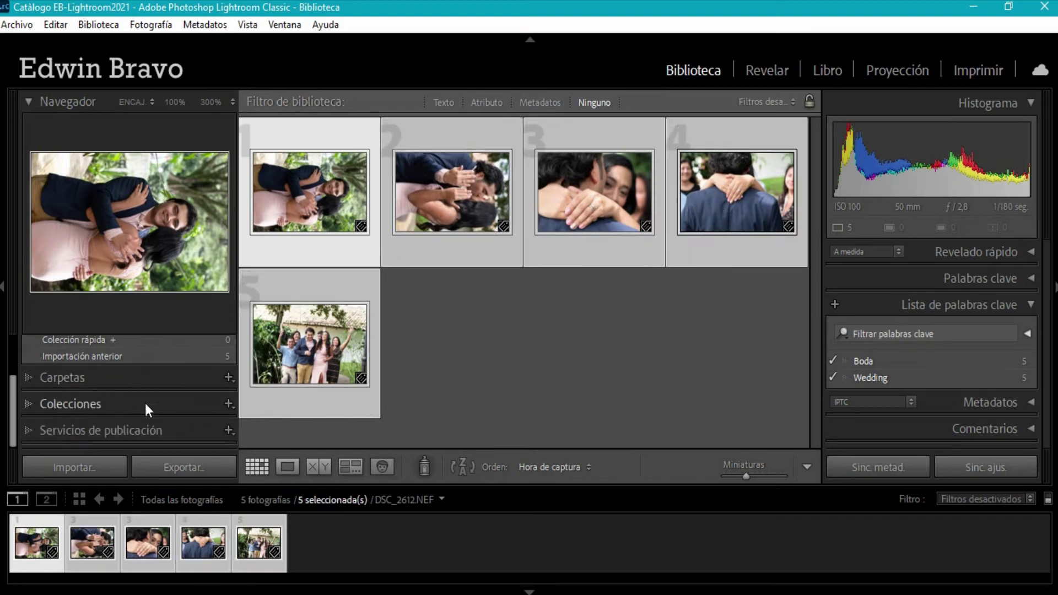
Deselect all photos and open the empty Colección rápida from Catálogo.
left_click(25, 404)
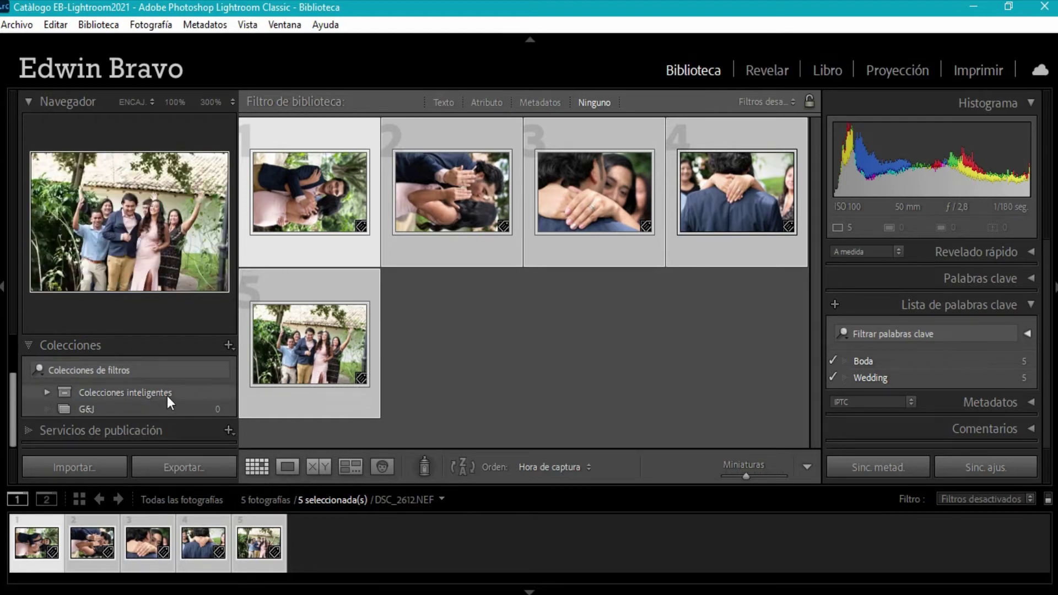
left_click(27, 345)
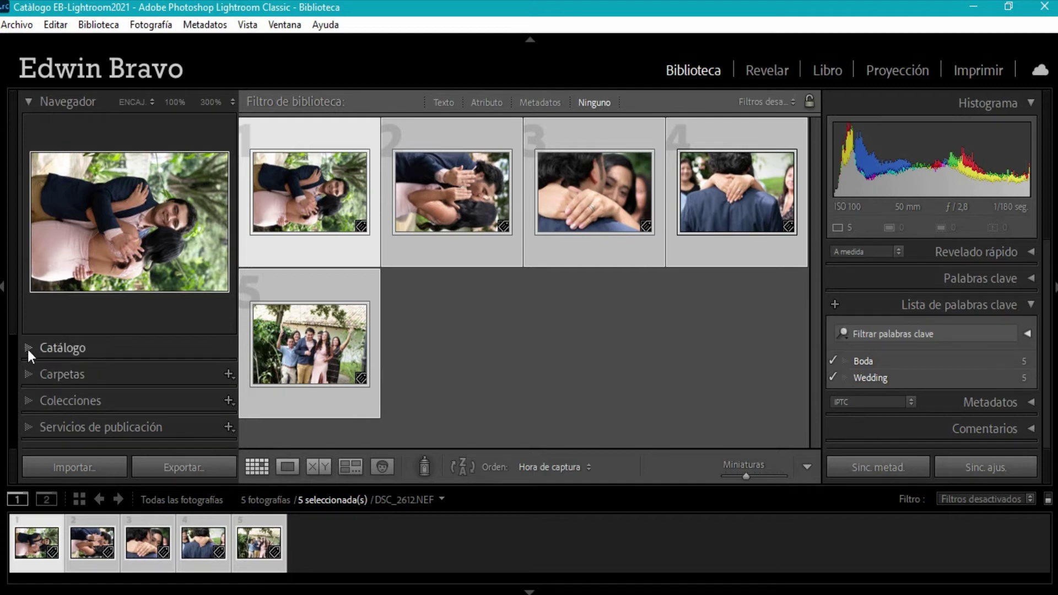
left_click(28, 348)
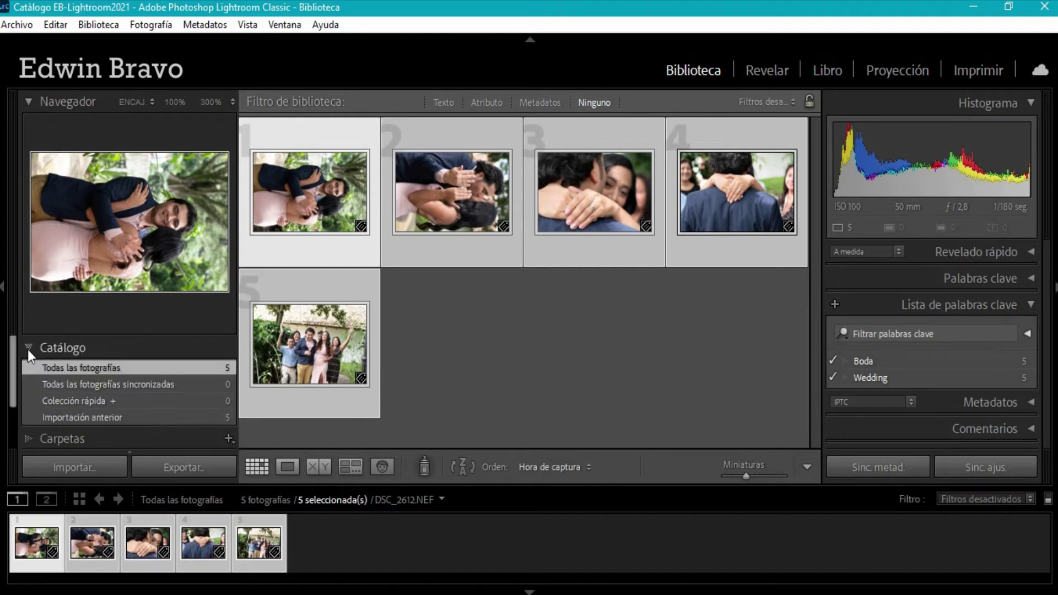
left_click(517, 321)
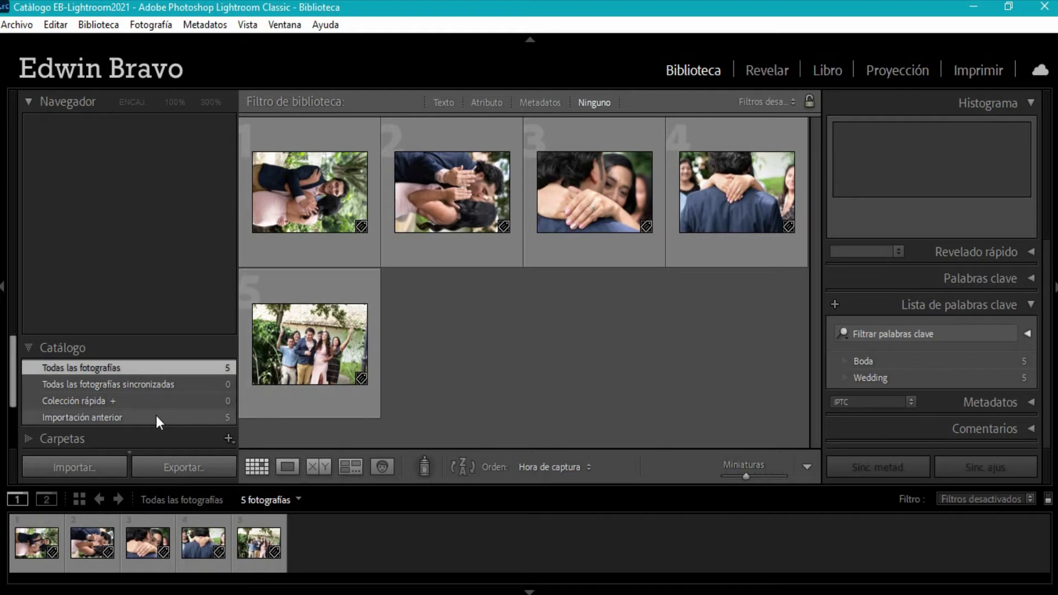
left_click(106, 402)
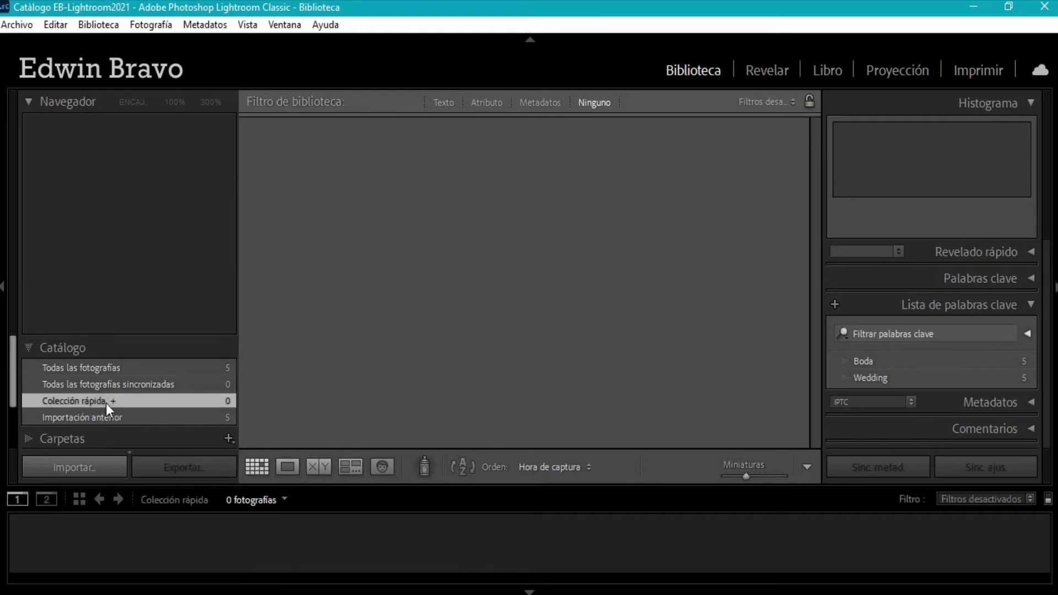
From Todas las fotografías, add photos 1 and 2 to the Colección rápida with B.
left_click(125, 367)
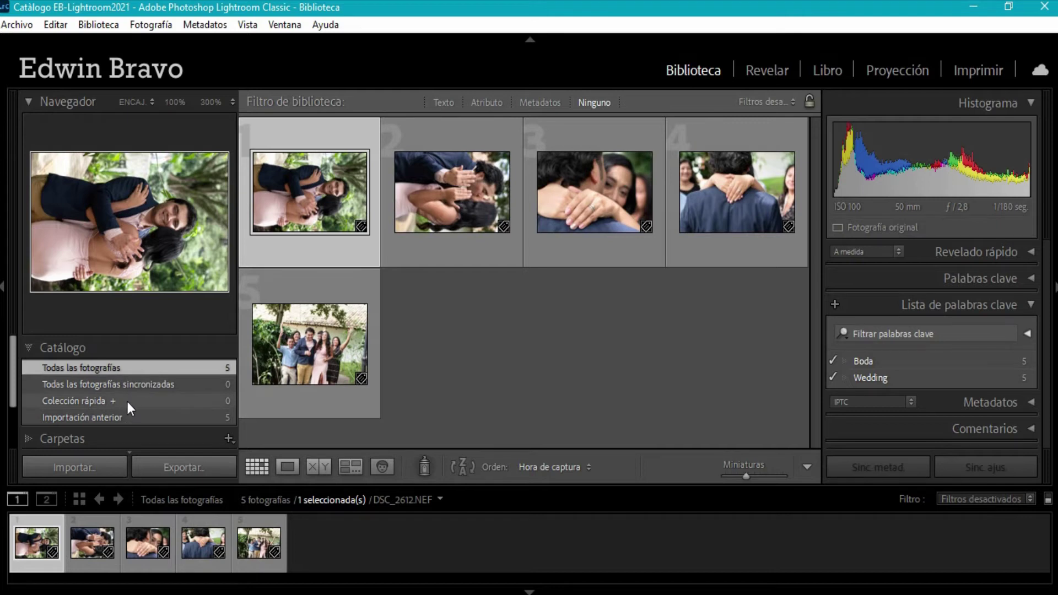
key("b")
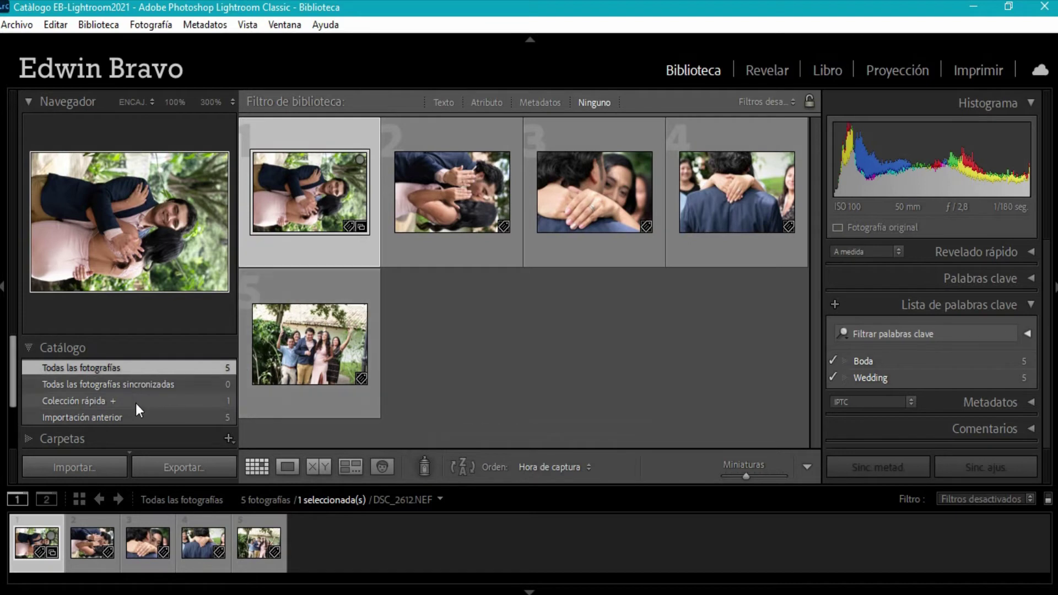
key("Right")
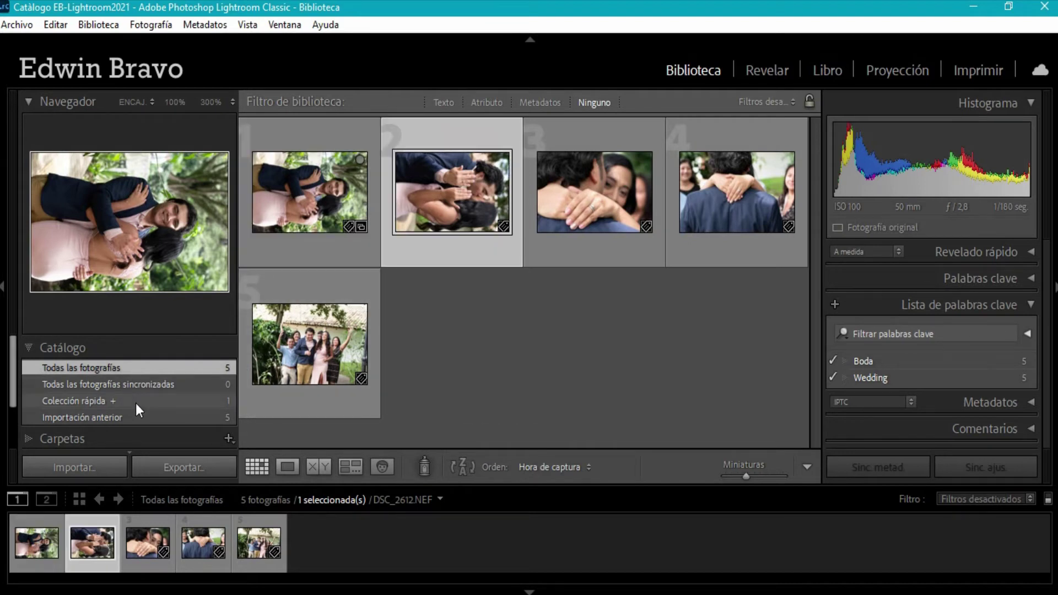
key("b")
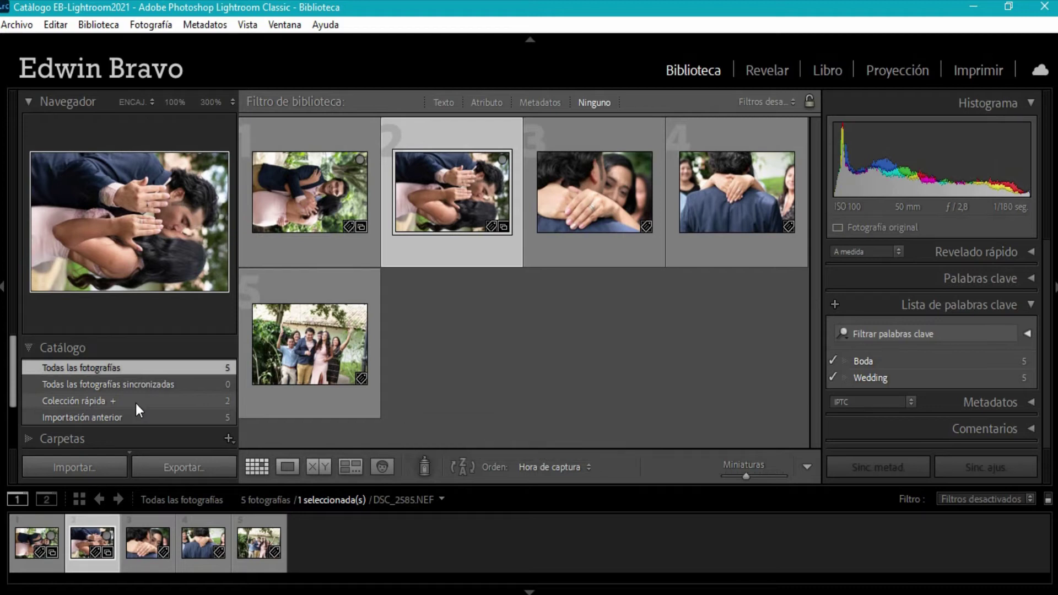
mouse_move(594, 191)
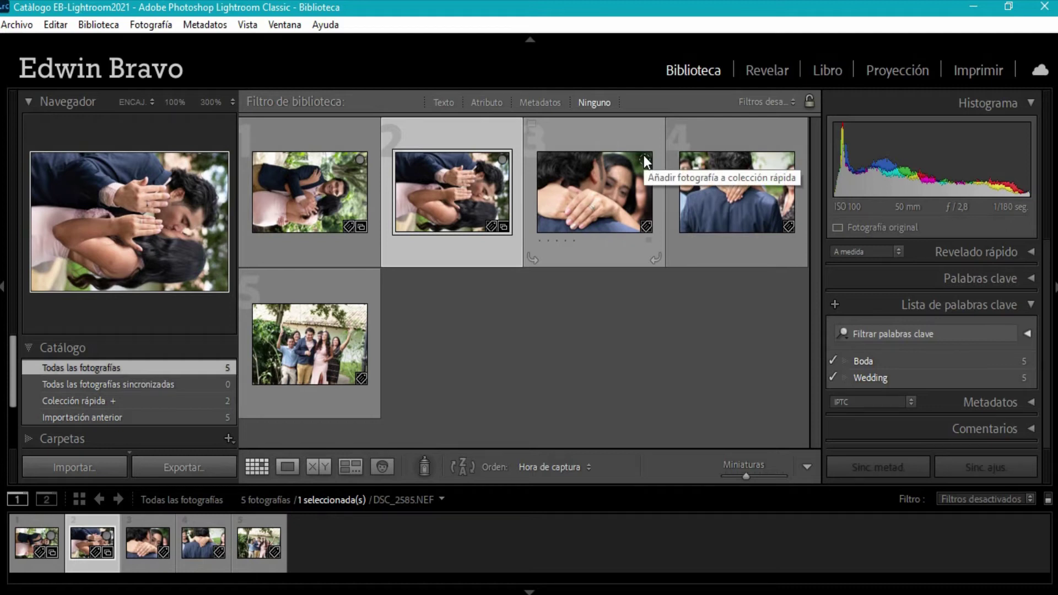
Add photo 3 via its thumbnail circle and view the three-photo Colección rápida.
left_click(644, 156)
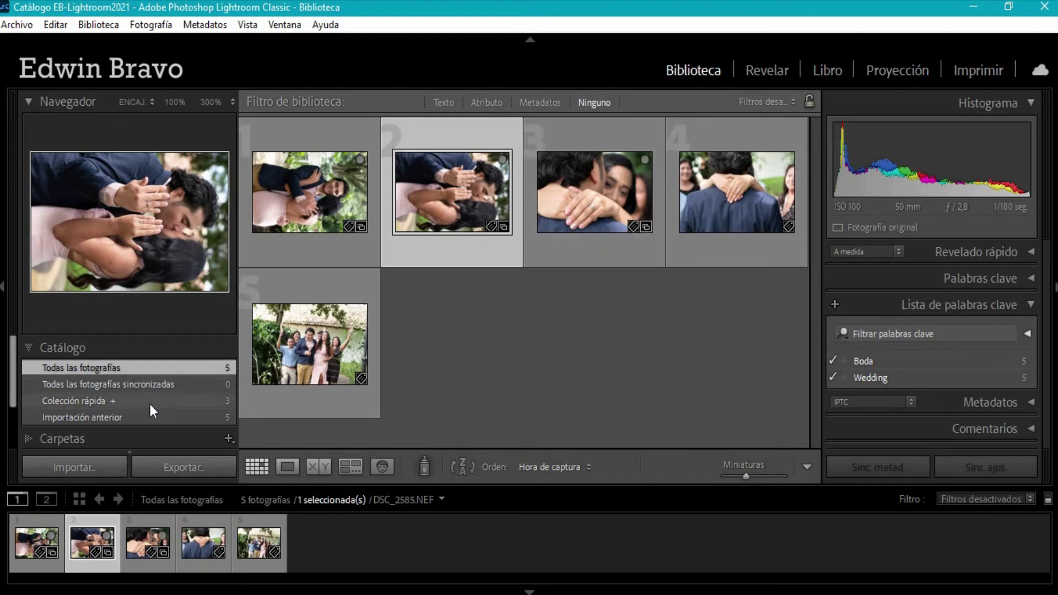
left_click(788, 161)
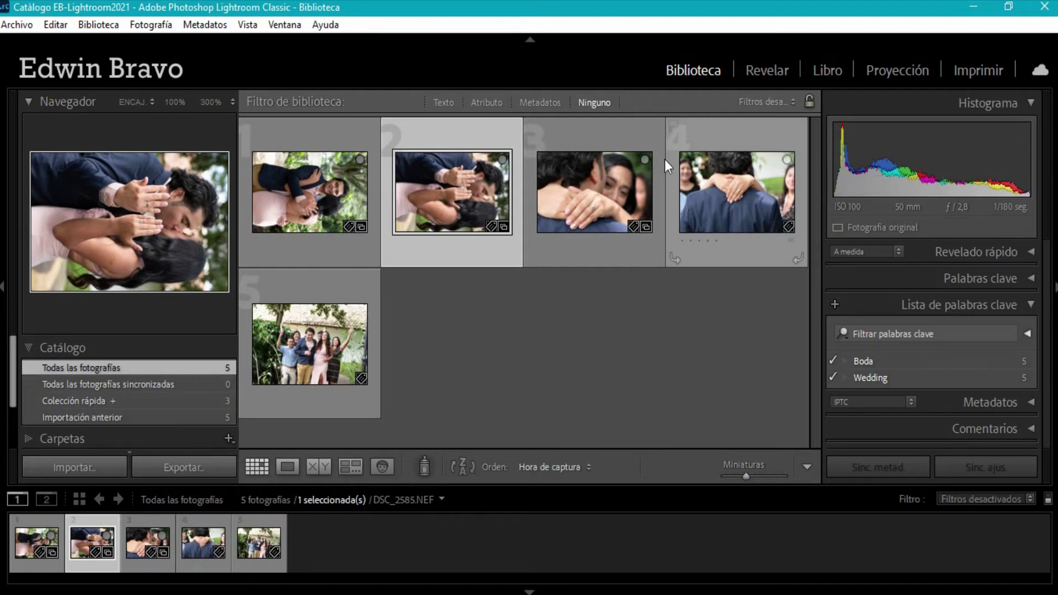
left_click(645, 159)
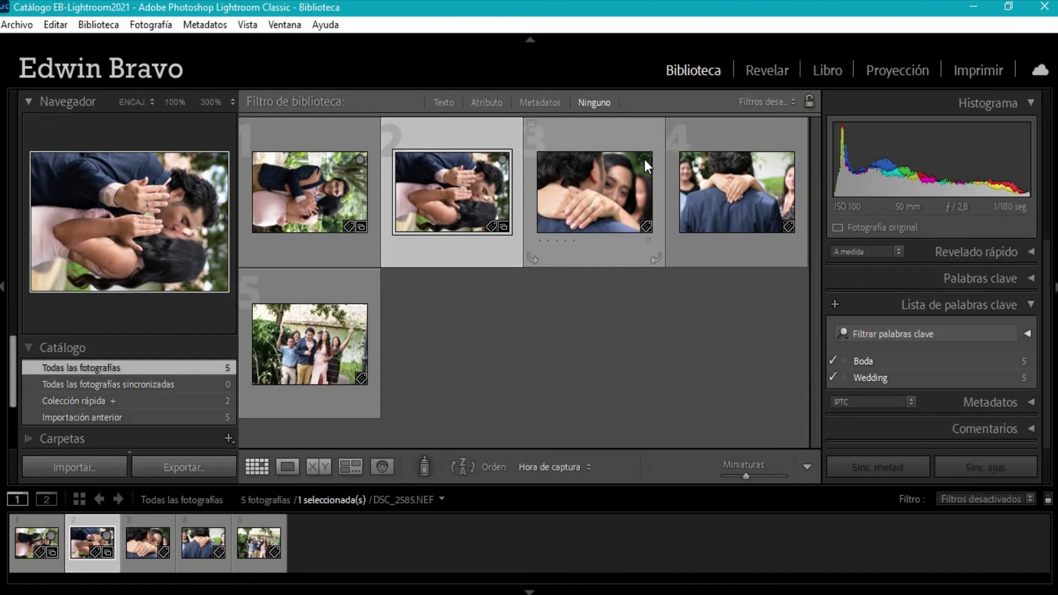
left_click(503, 160)
left_click(502, 160)
left_click(643, 161)
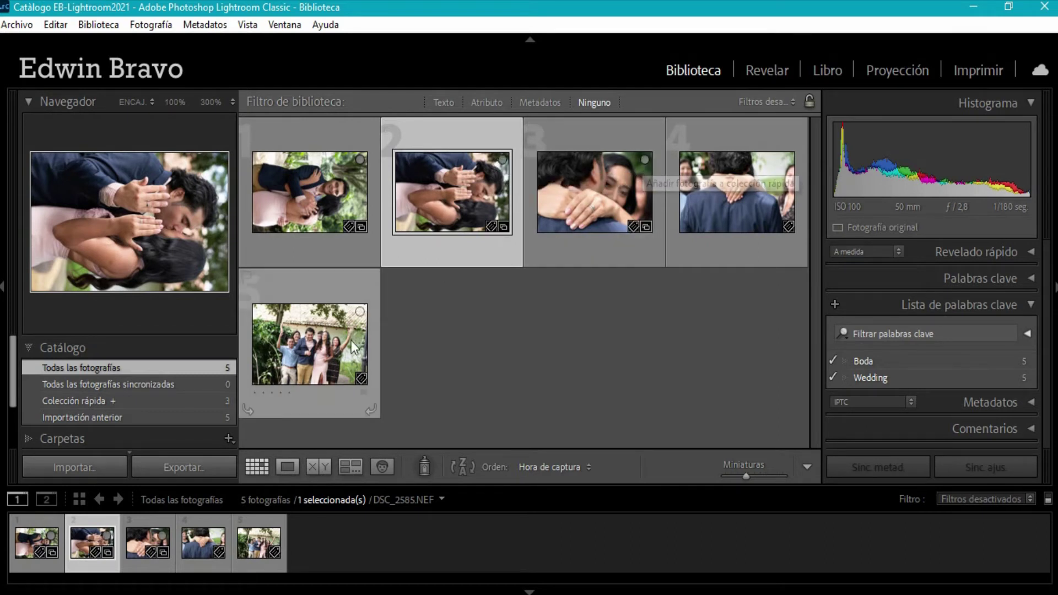
left_click(104, 400)
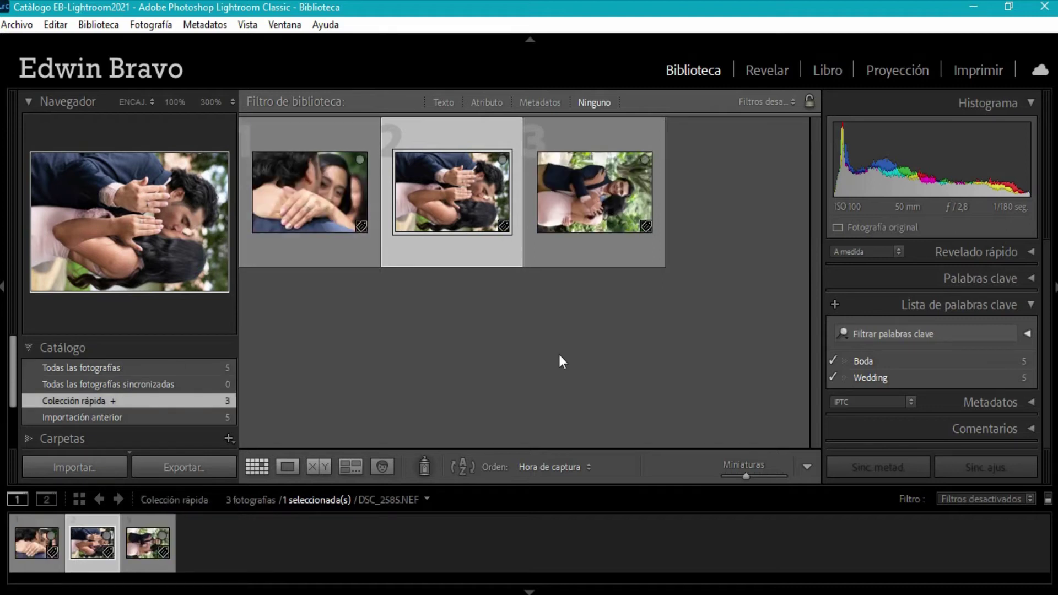
mouse_move(309, 192)
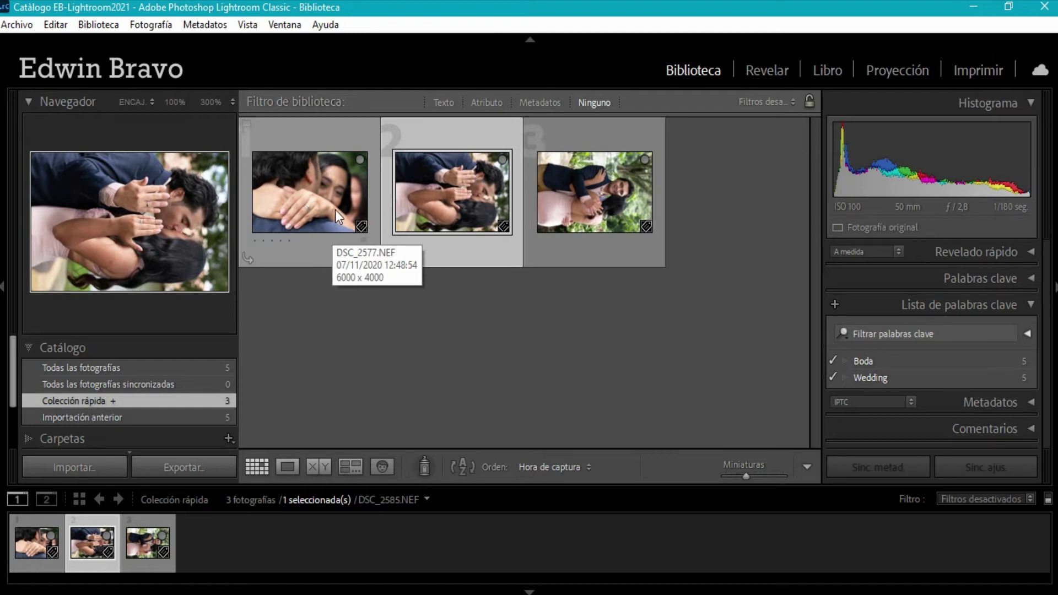
Clear all three photos from the Colección rápida and return to Todas las fotografías.
key("ctrl+a")
scroll(144, 411, "down", 2)
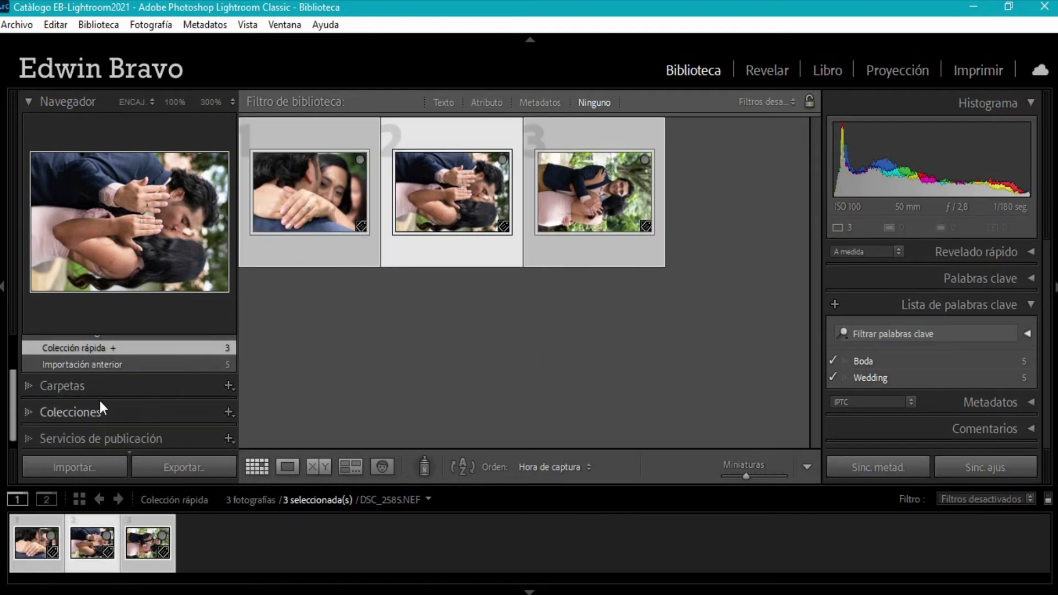
left_click(27, 412)
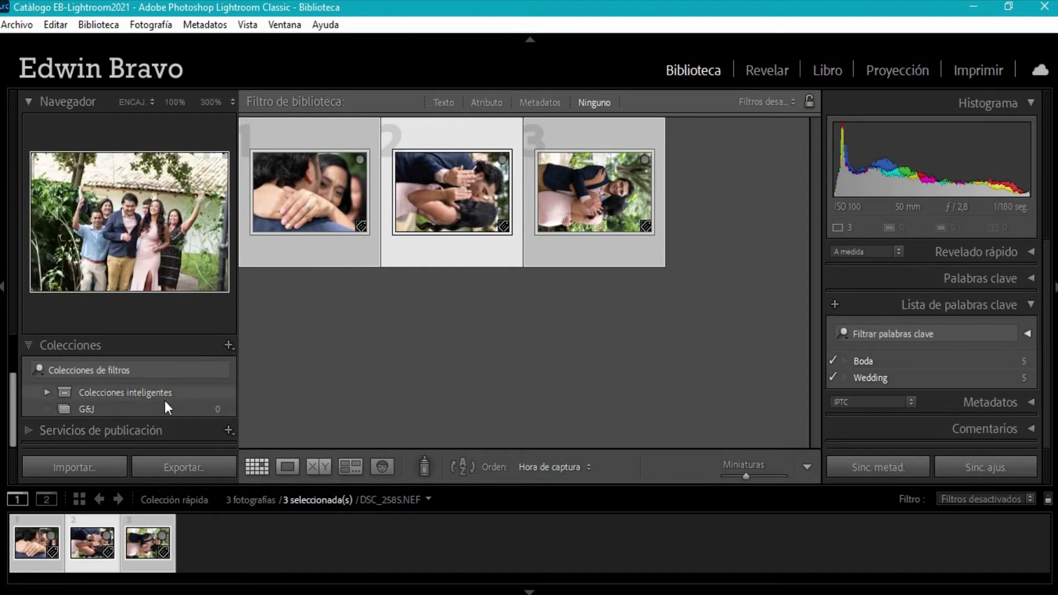
scroll(166, 405, "up", 2)
left_click(27, 396)
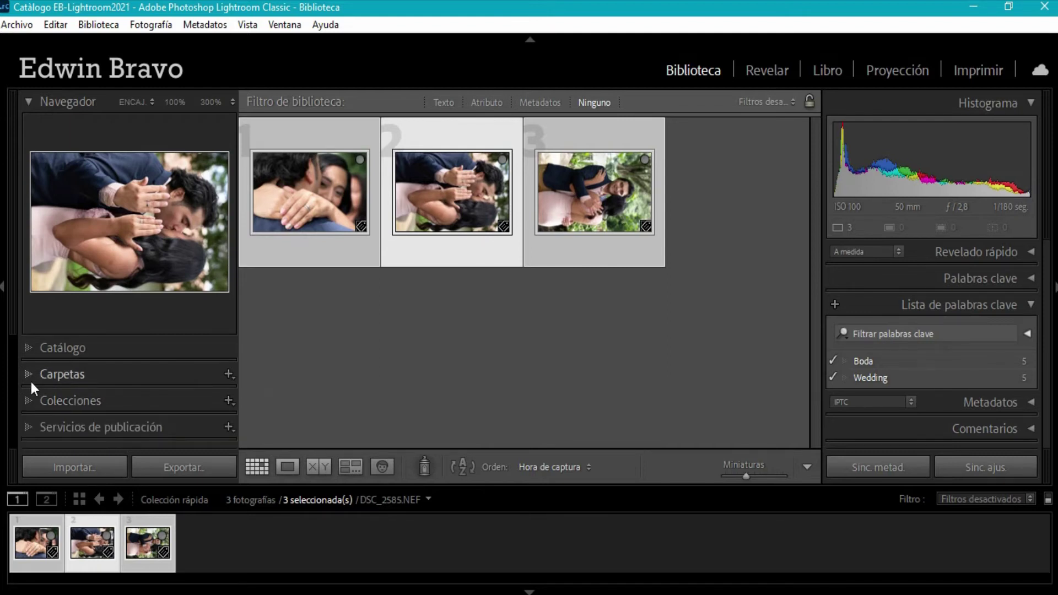
left_click(30, 347)
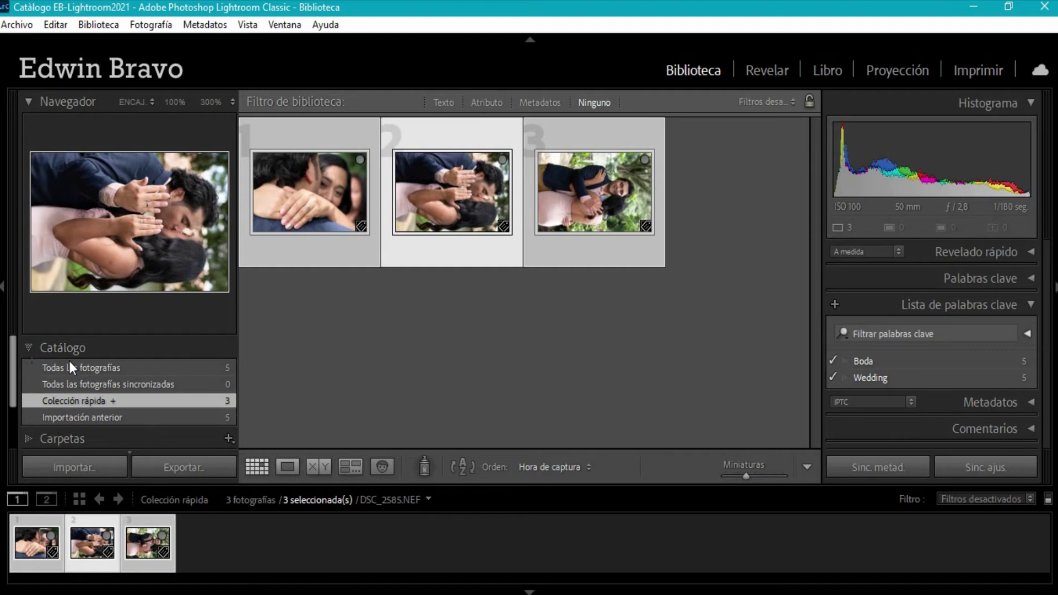
left_click(359, 161)
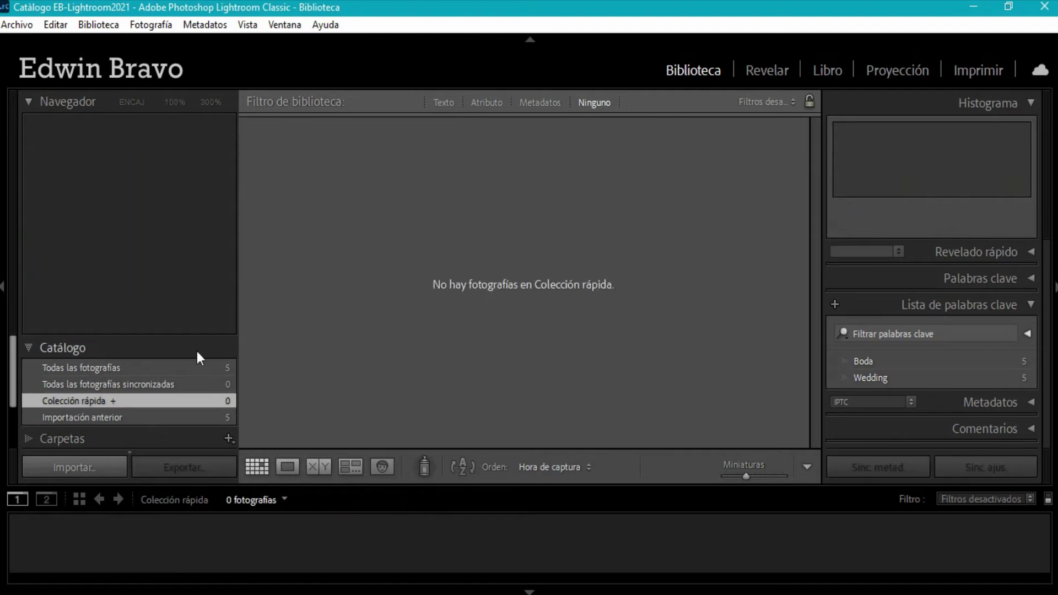
left_click(112, 367)
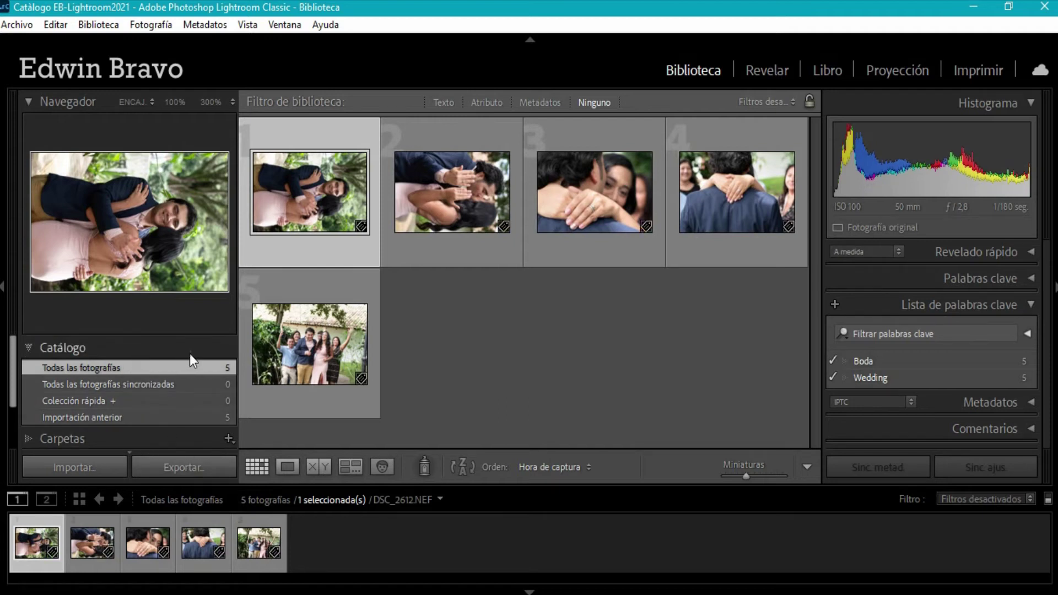
Expand Colecciones and open the empty G&J collection.
scroll(136, 402, "down", 2)
scroll(143, 402, "up", 2)
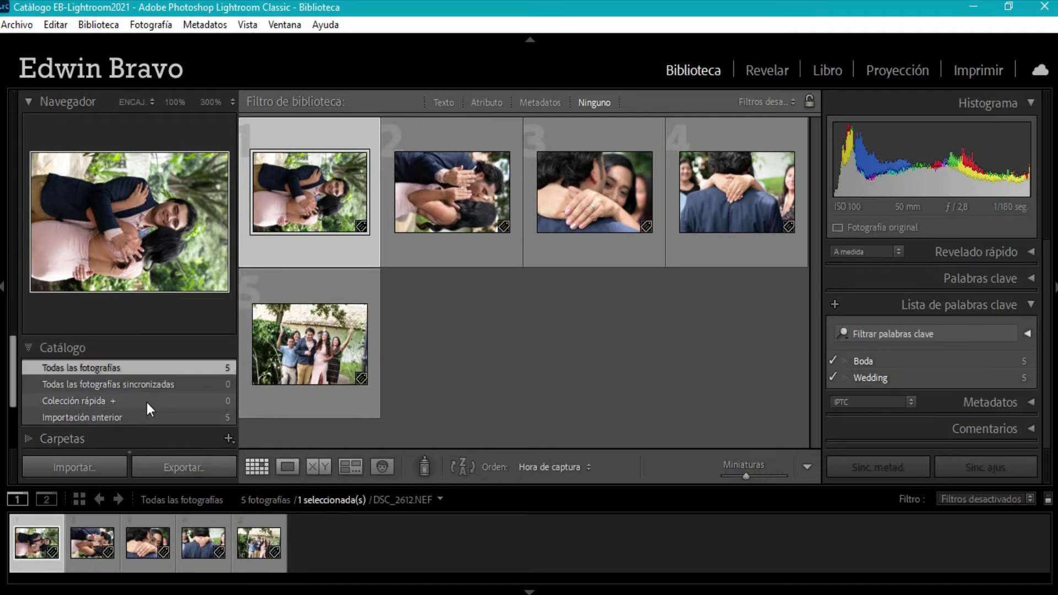
scroll(134, 380, "down", 2)
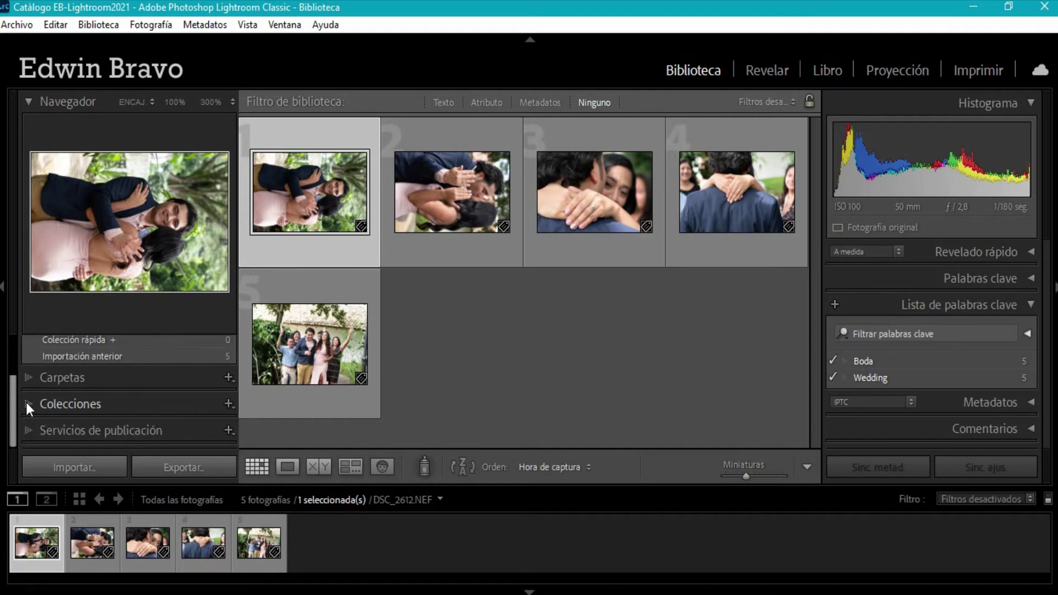
left_click(27, 407)
left_click(143, 408)
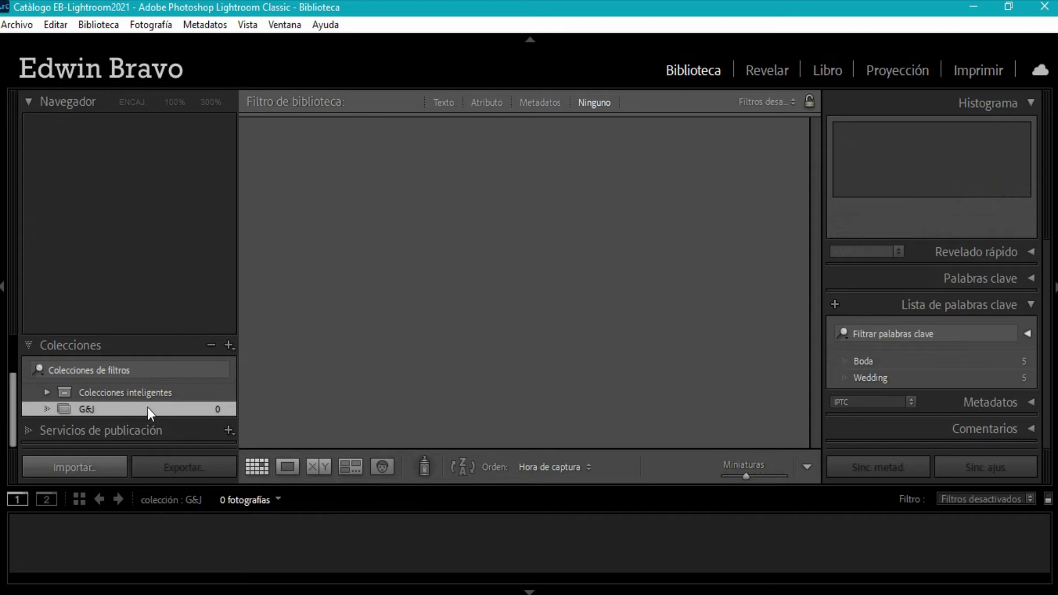
Start a new collection, then cancel the Crear colección dialog.
left_click(229, 345)
left_click(260, 365)
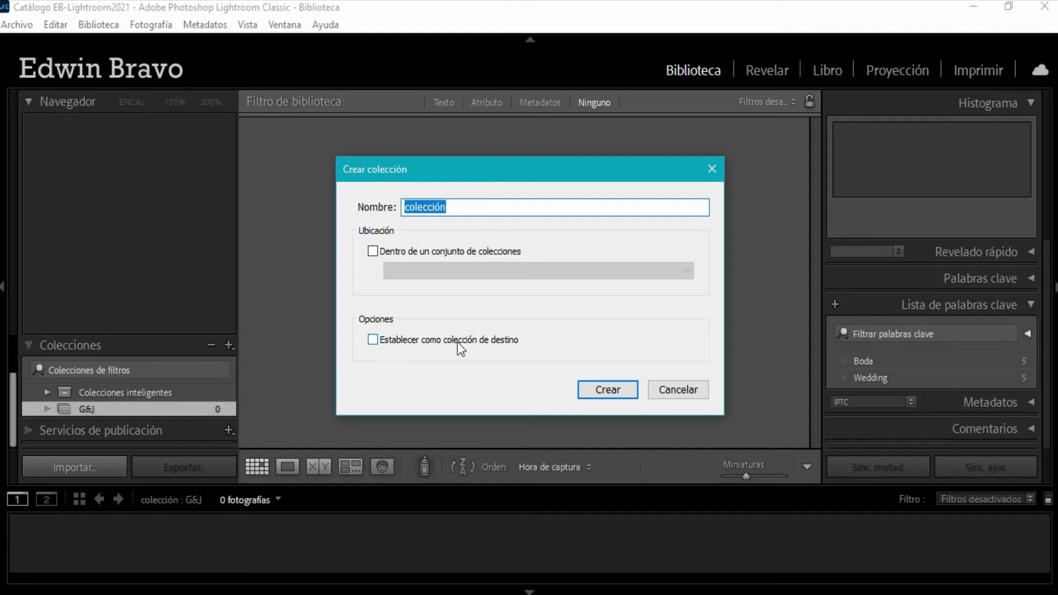
left_click(663, 392)
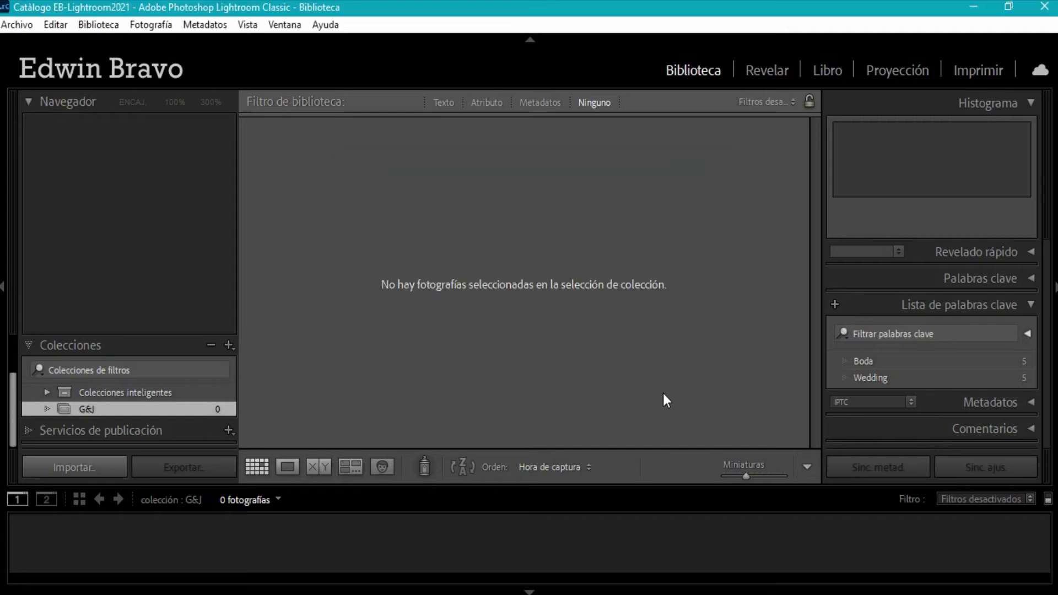
Set G&J as the target collection and expand Catálogo.
right_click(114, 408)
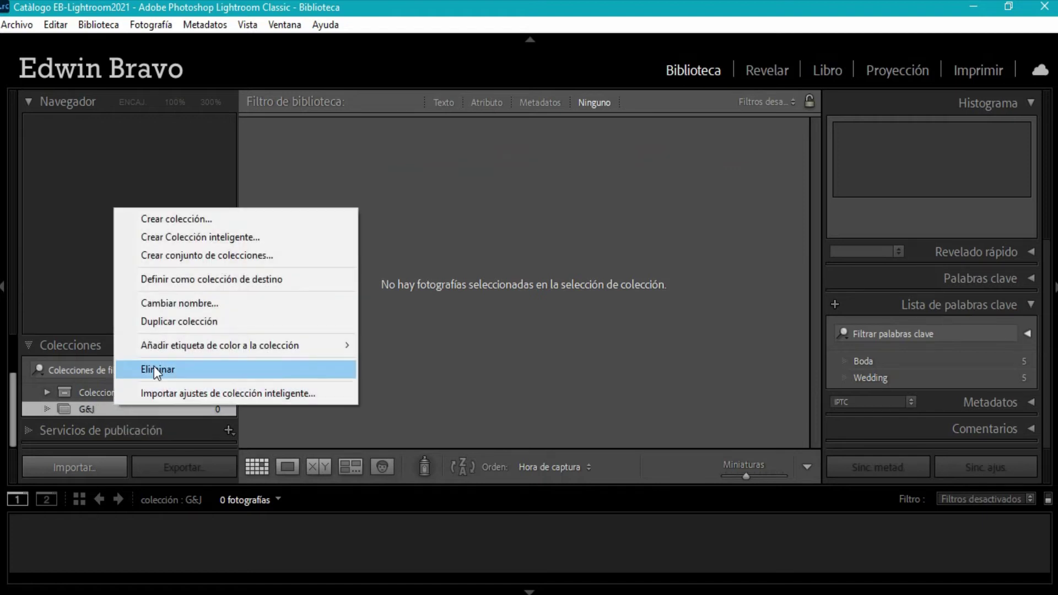
left_click(216, 281)
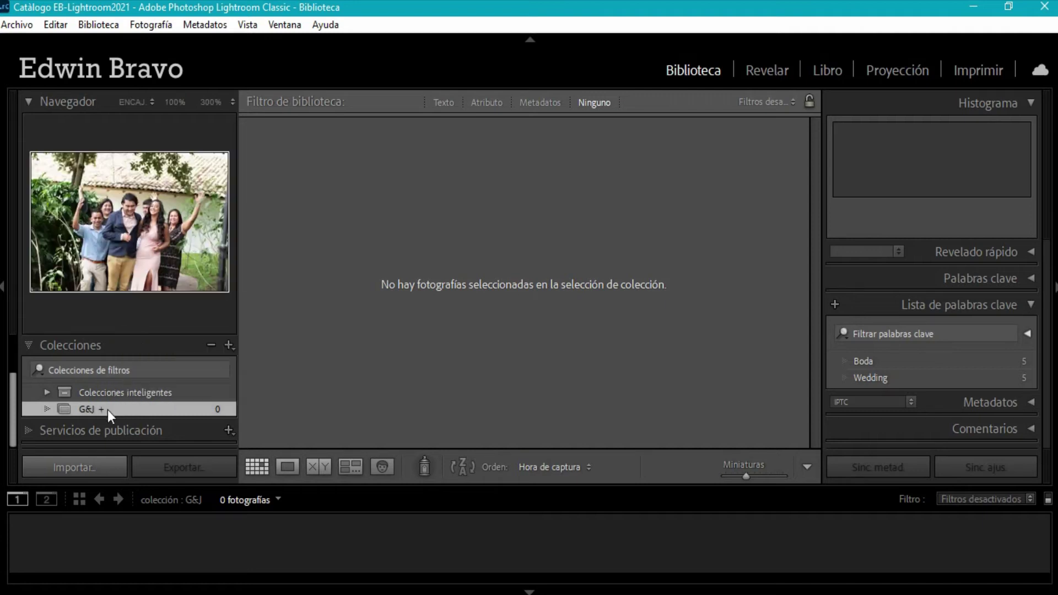
scroll(143, 379, "up", 2)
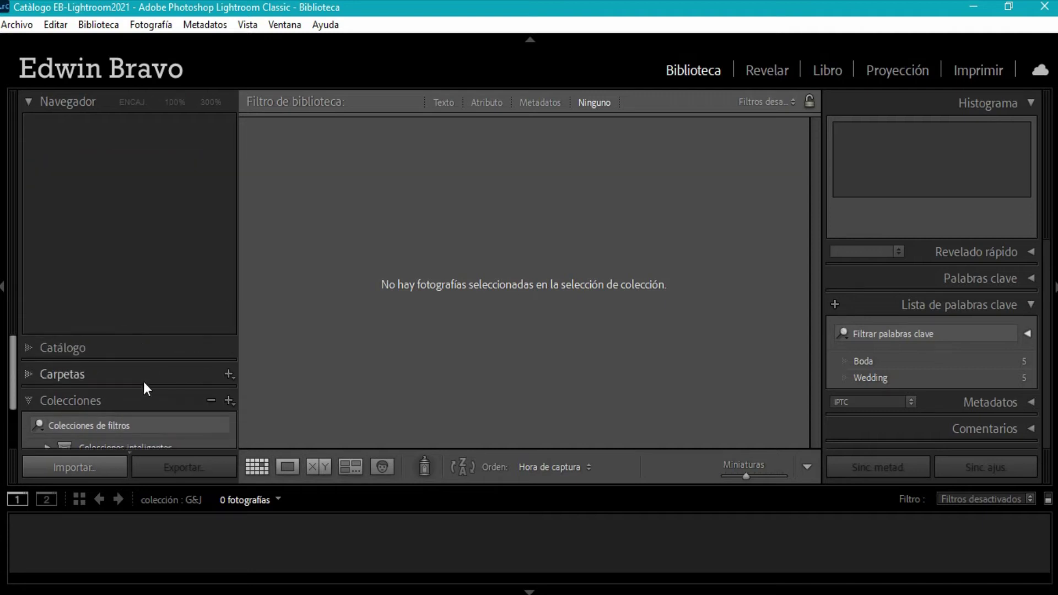
left_click(28, 349)
Show Todas las fotografías and reveal the G&J collection in Colecciones.
left_click(87, 368)
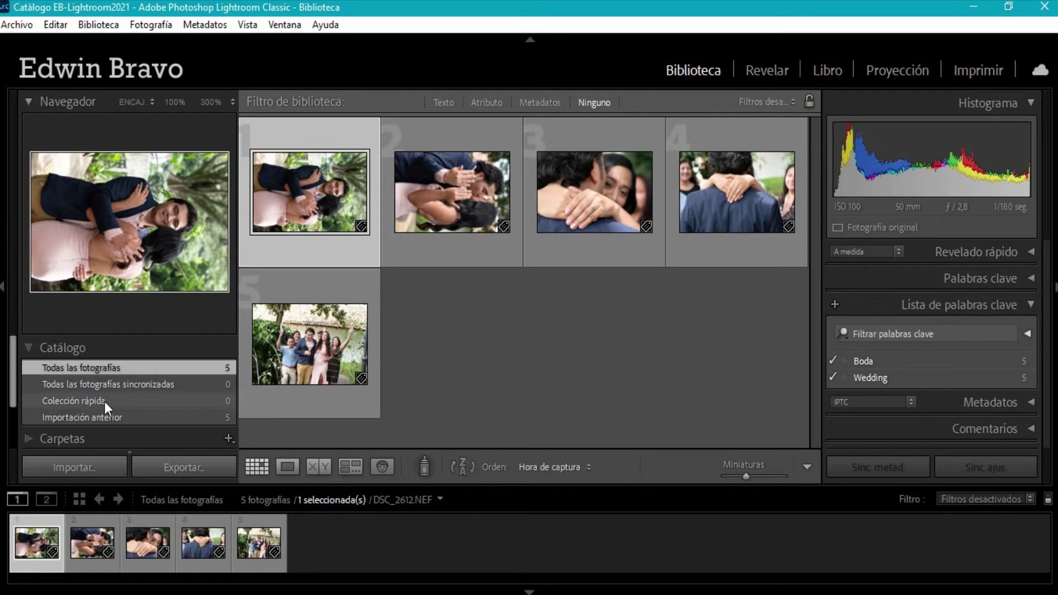
scroll(104, 401, "down", 2)
scroll(127, 399, "down", 1)
left_click(22, 406)
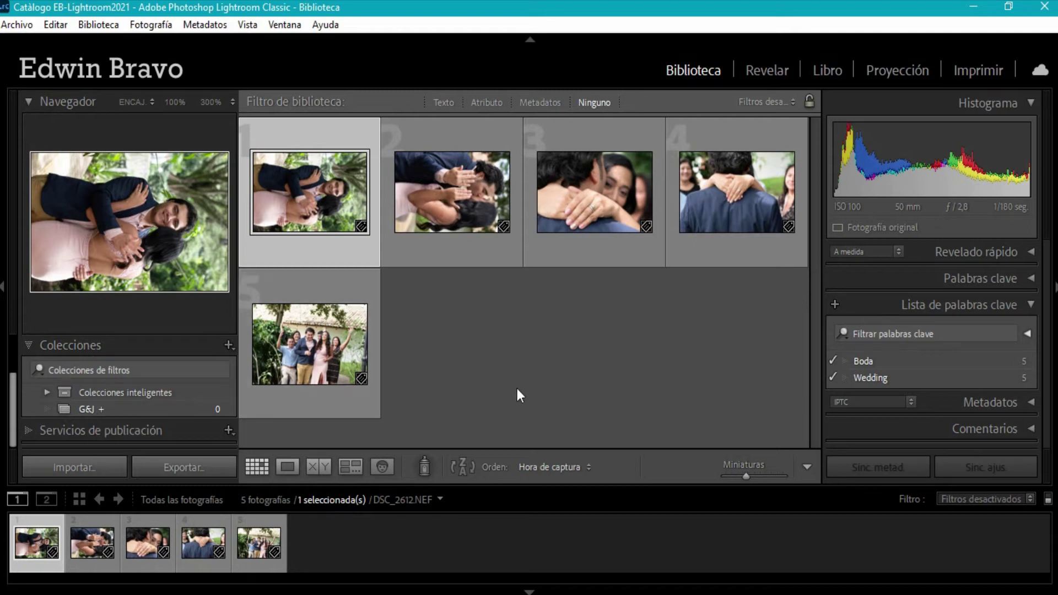
Toggle photos 1–4 in and out of G&J using B and the thumbnail badges.
key("b")
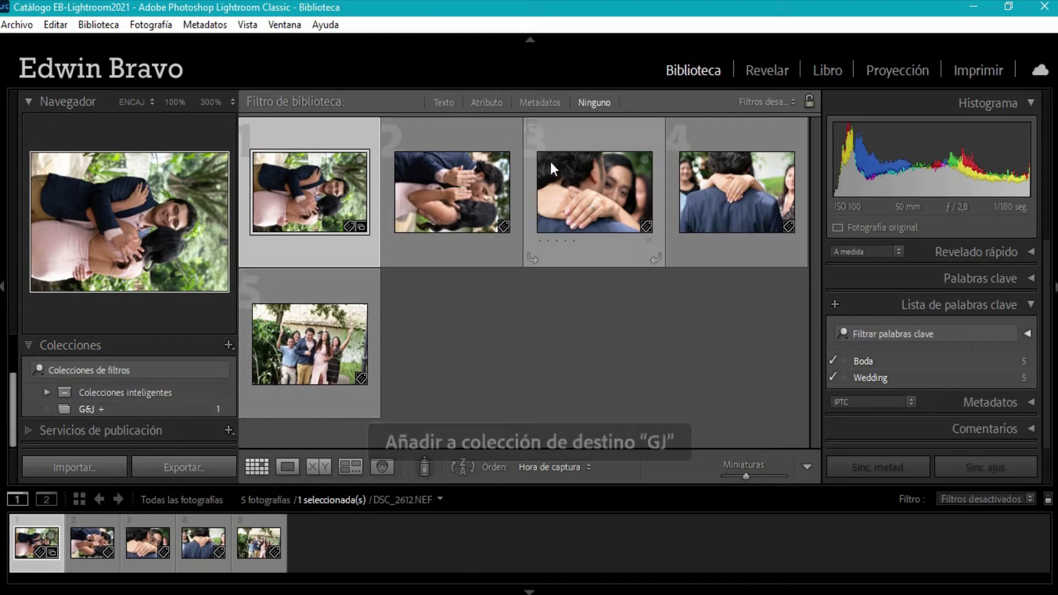
left_click(498, 160)
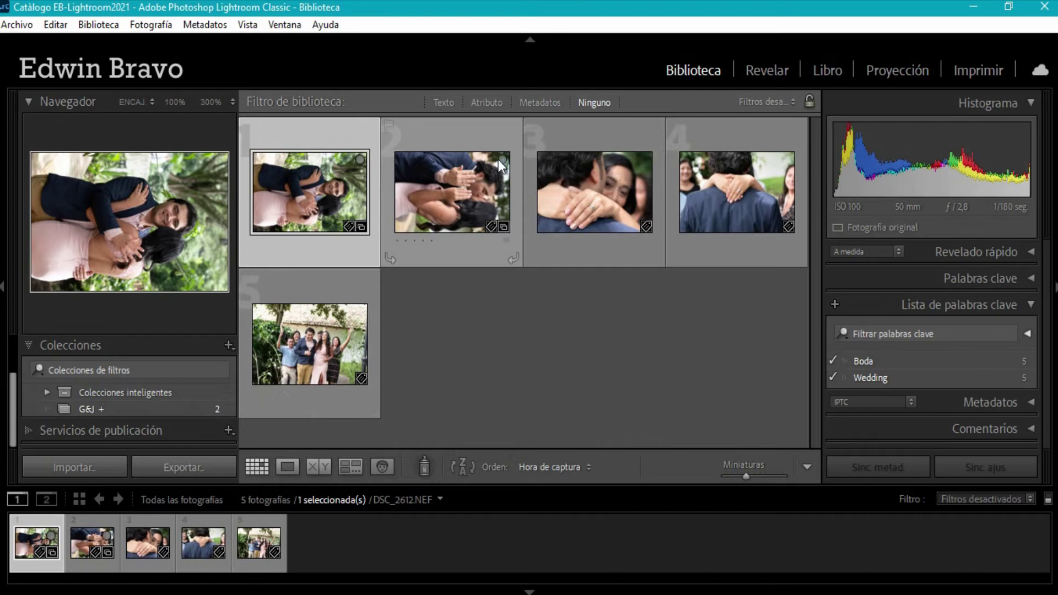
key("b")
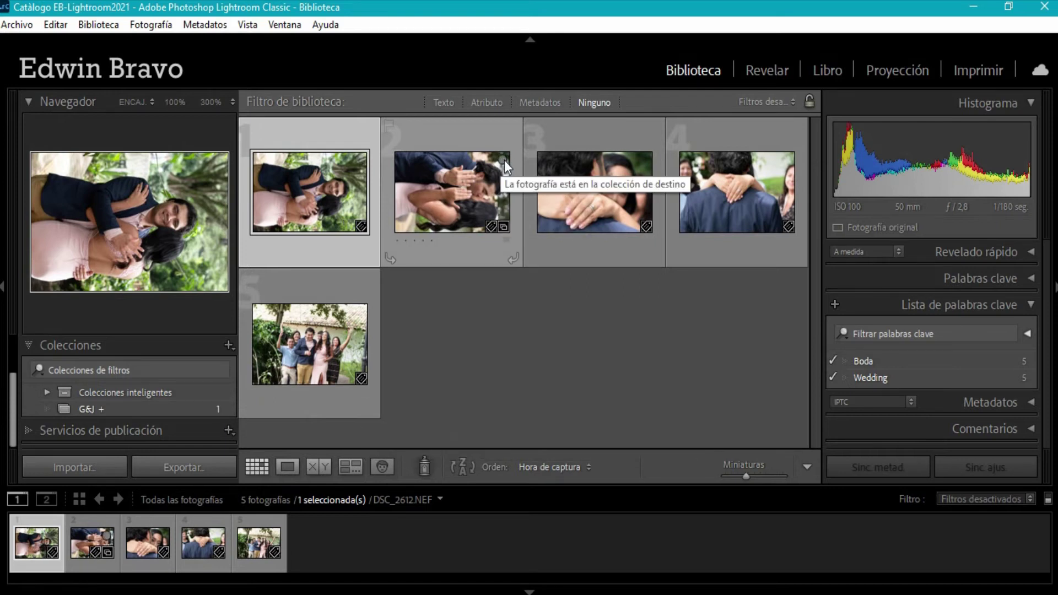
left_click(503, 160)
left_click(502, 161)
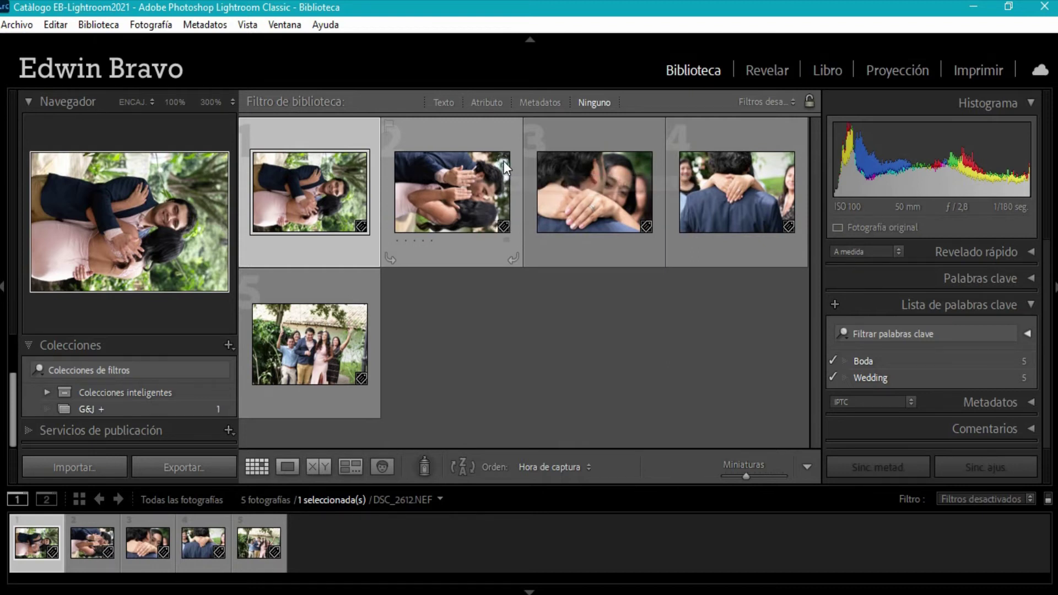
key("Right")
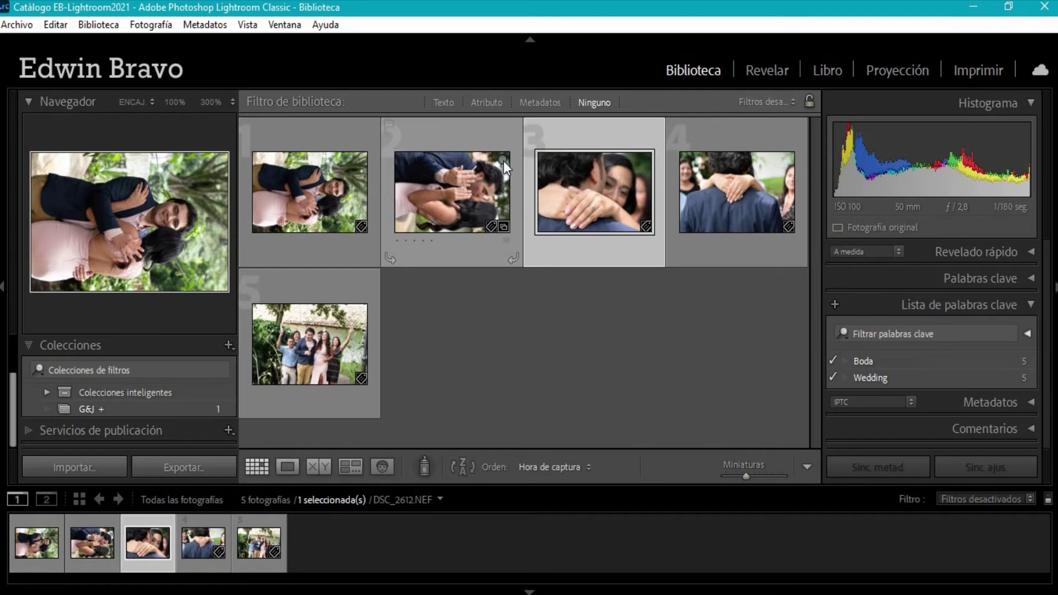
key("b")
key("Right")
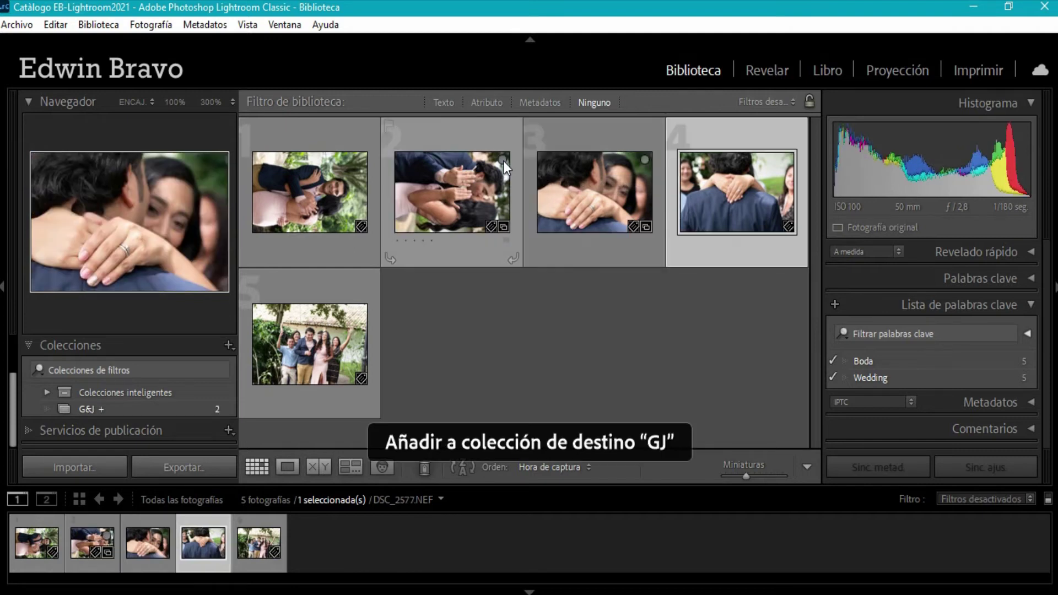
key("b")
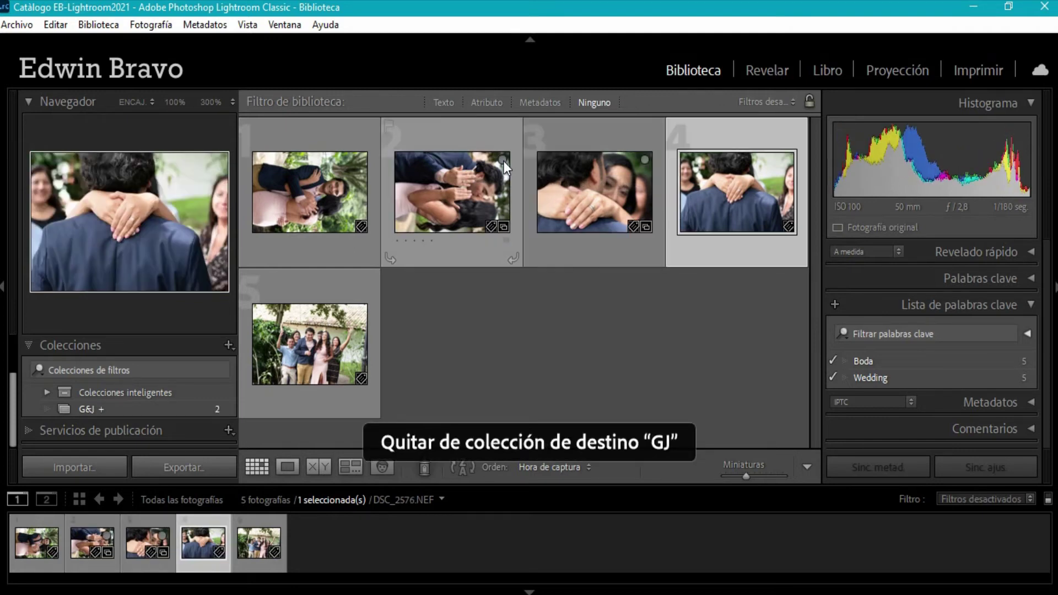
Add photos 1, 3, 5, 2 and 4 to G&J so it holds all five.
left_click(322, 184)
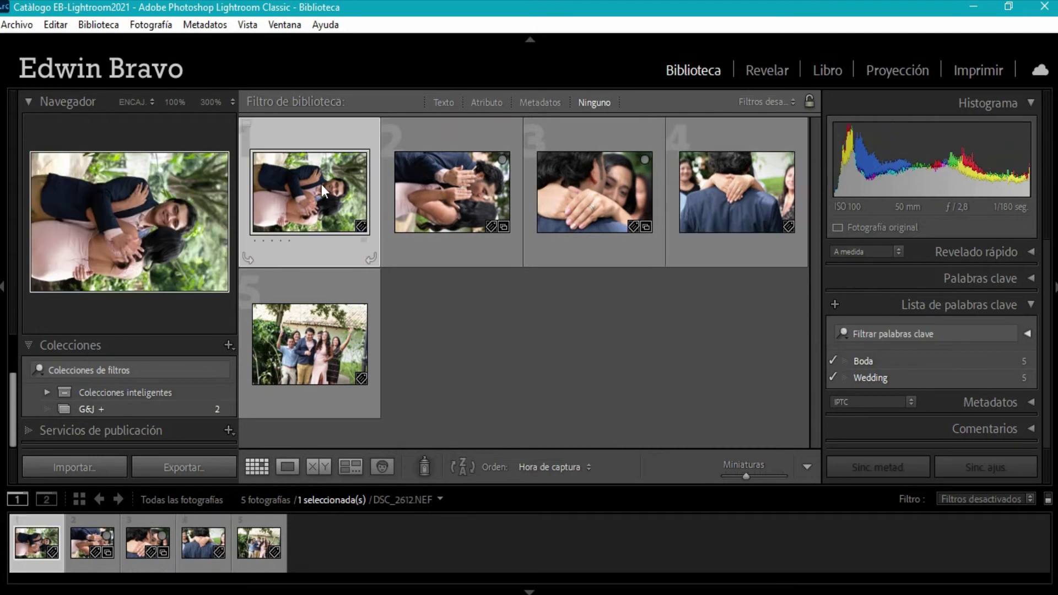
key("b")
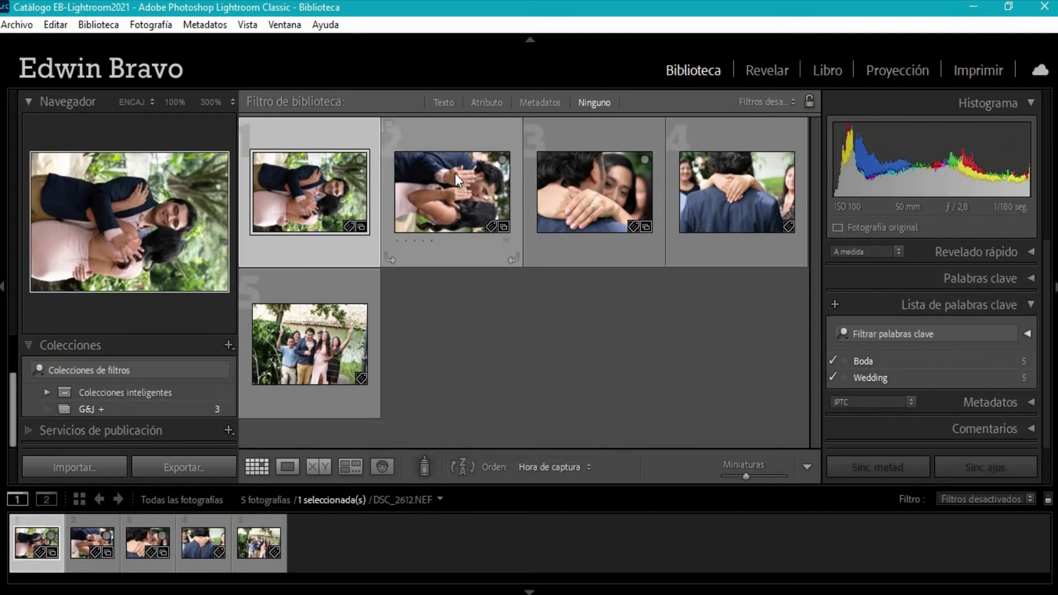
left_click(454, 173)
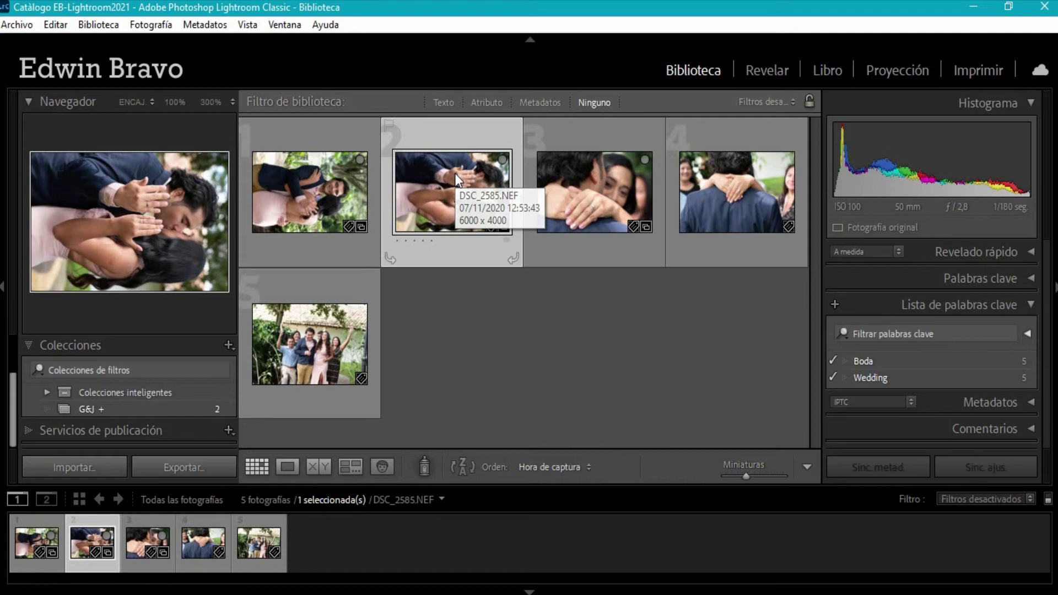
key("b")
key("Right")
key("b")
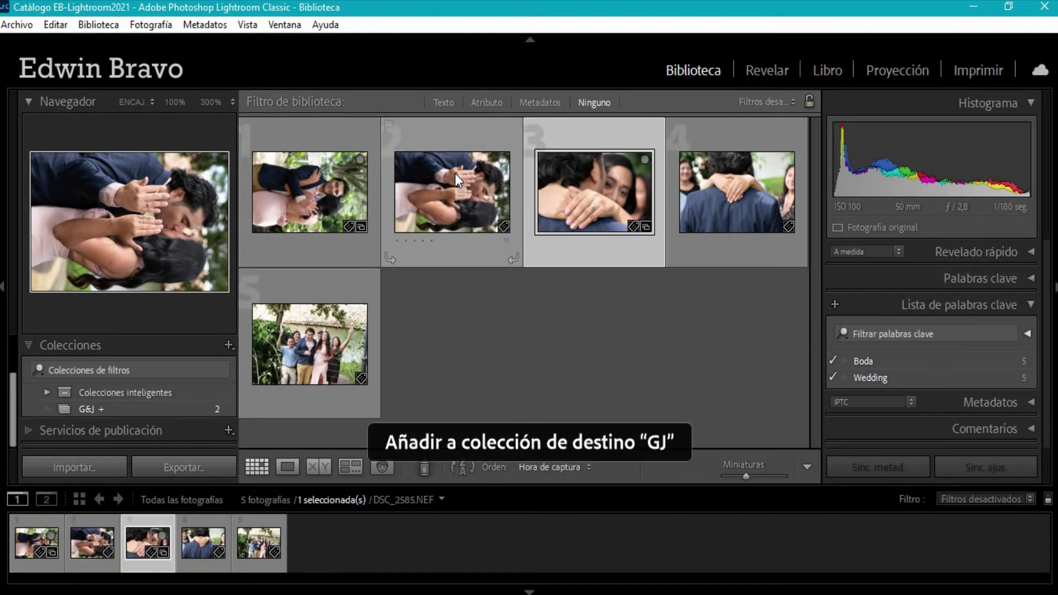
key("Right")
key("Right")
key("b")
mouse_move(310, 344)
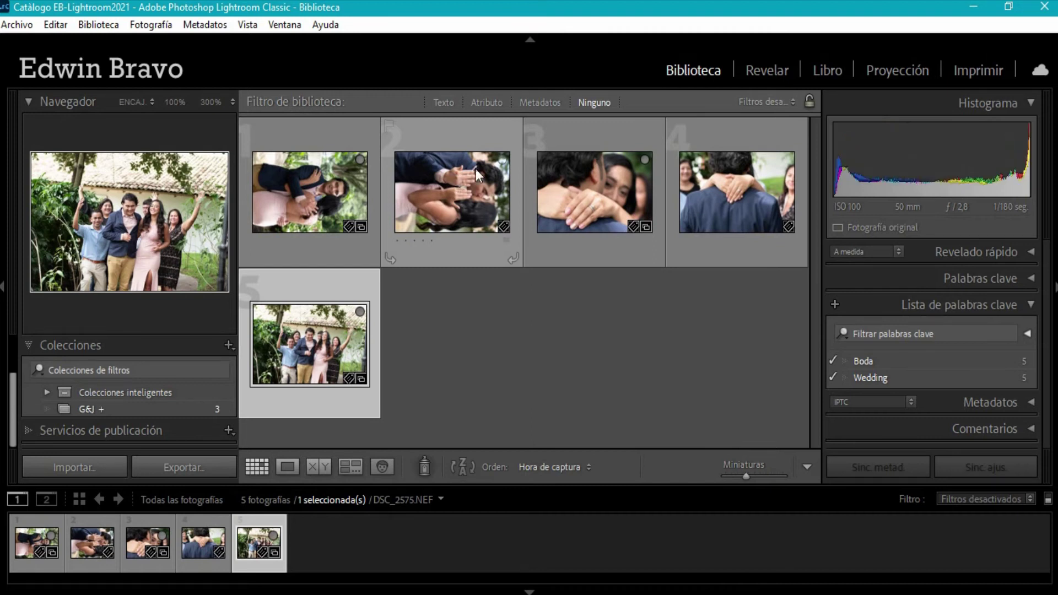
left_click(503, 161)
left_click(787, 159)
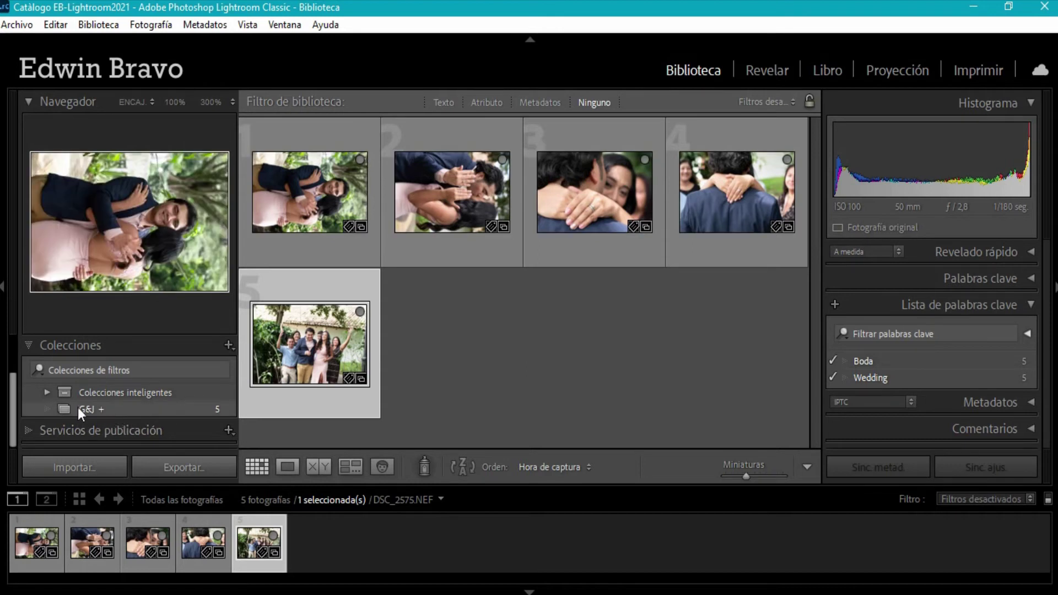
Remove G&J as the target collection and expand the Catalog sources list.
right_click(122, 411)
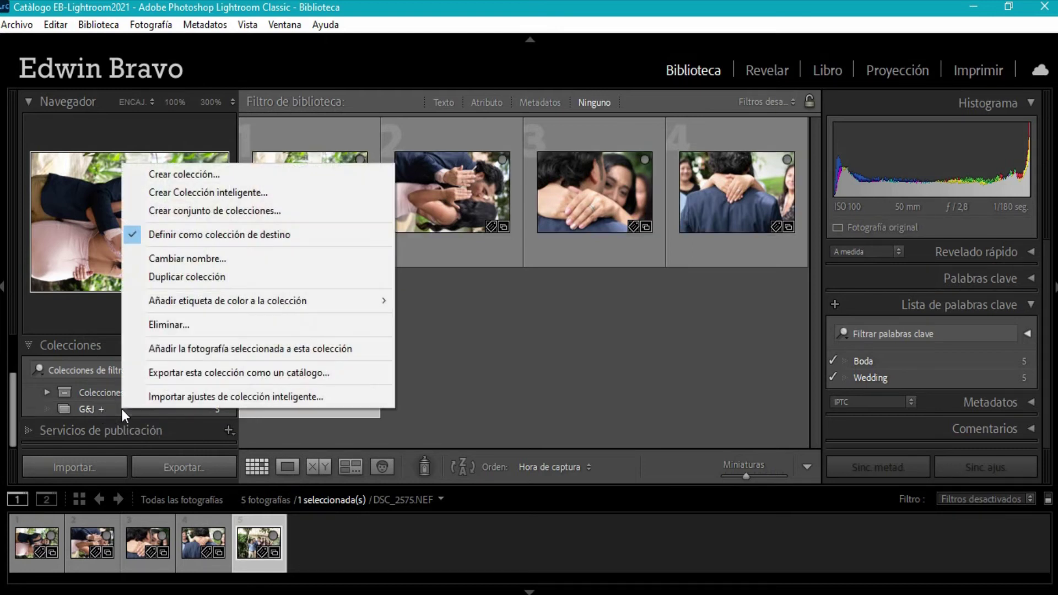
left_click(131, 236)
scroll(180, 402, "up", 2)
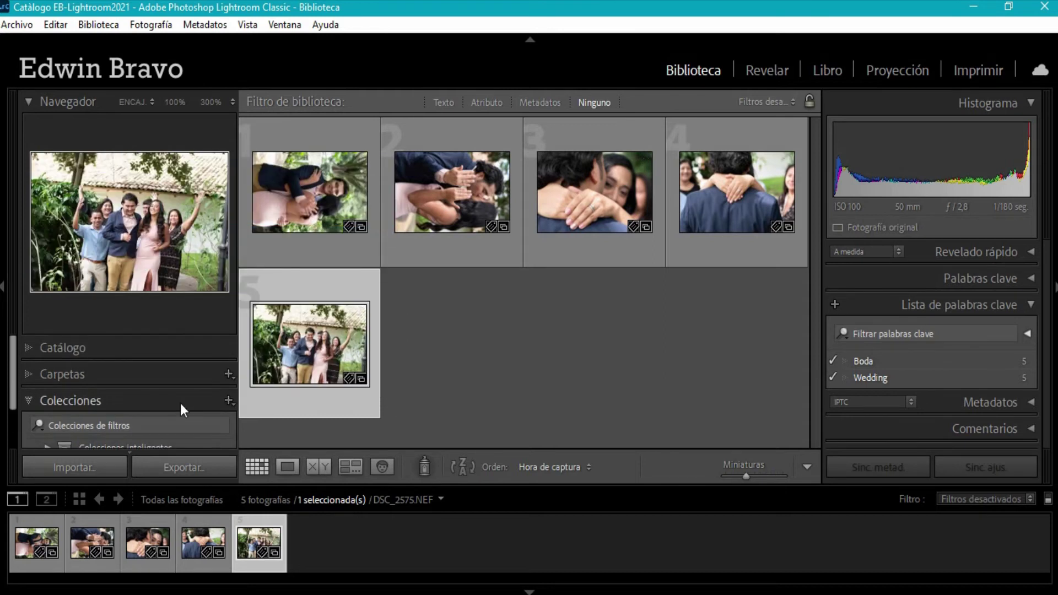
left_click(28, 349)
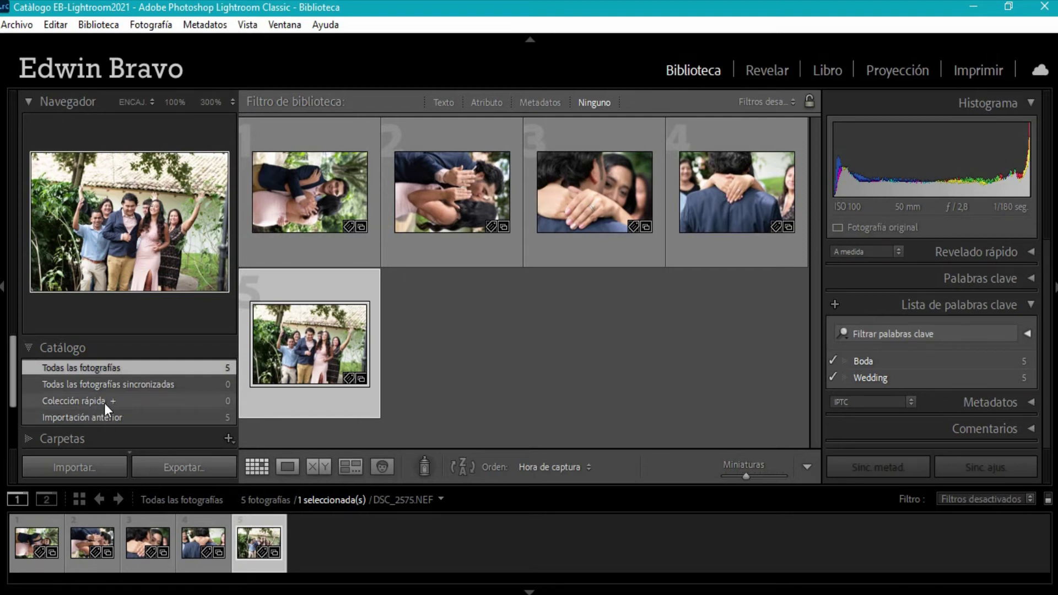
mouse_move(595, 199)
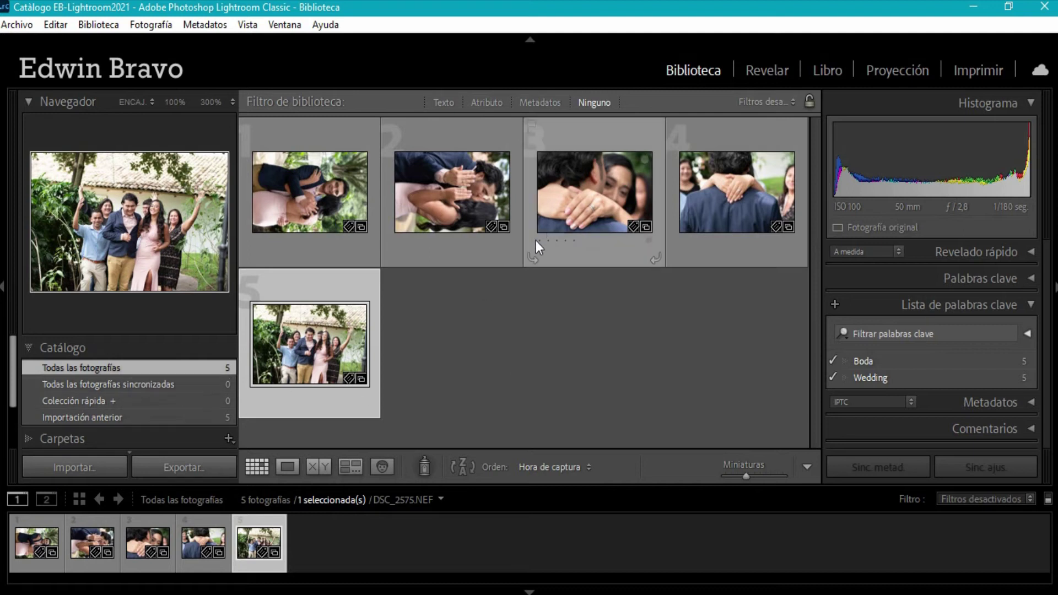
Show the G&J collection's five photos from Develop, then return to the Library grid.
left_click(752, 74)
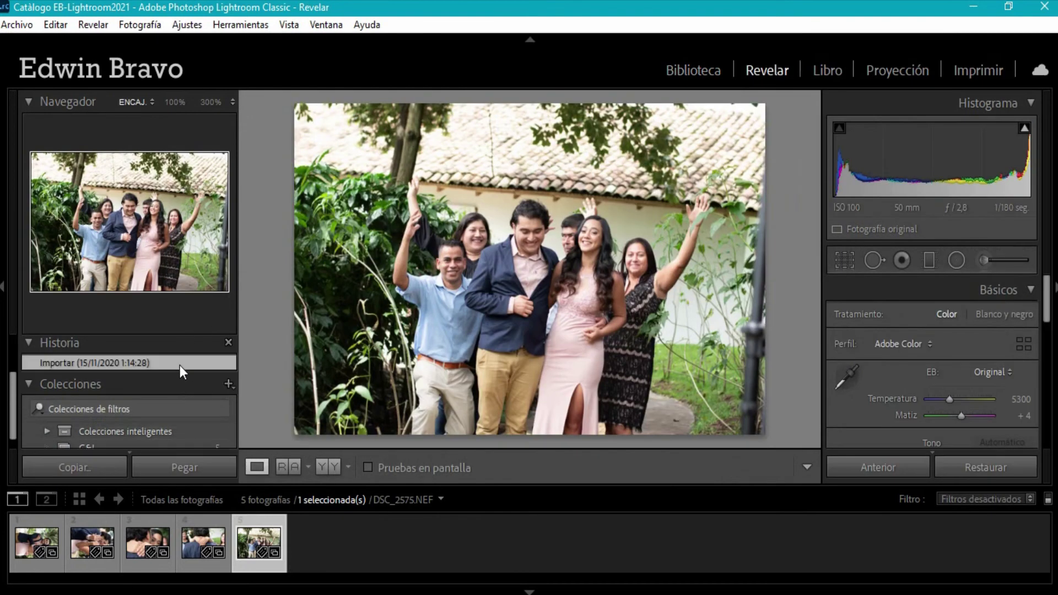
scroll(139, 425, "down", 1)
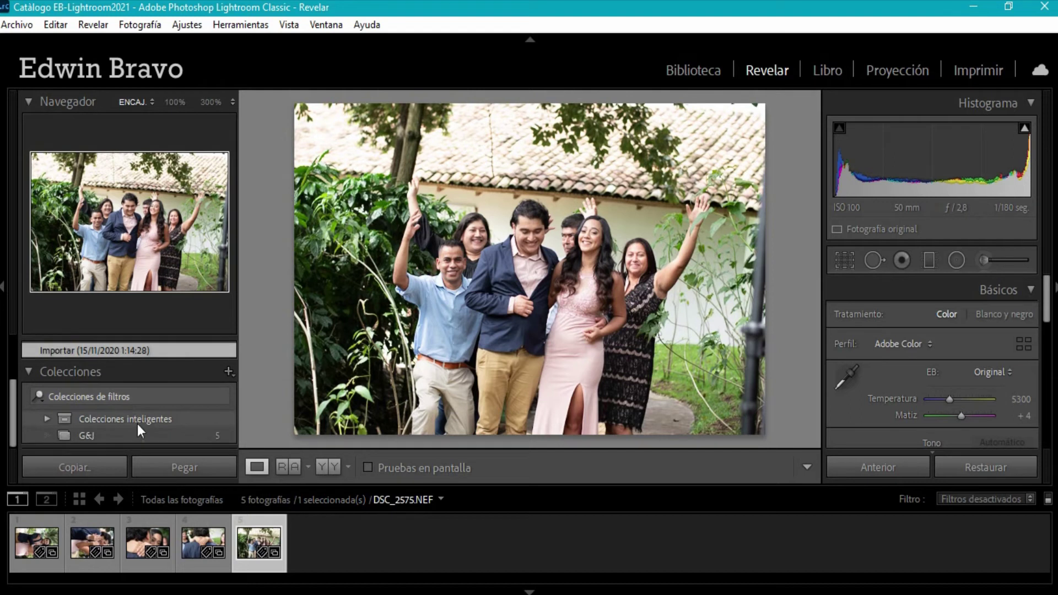
left_click(103, 434)
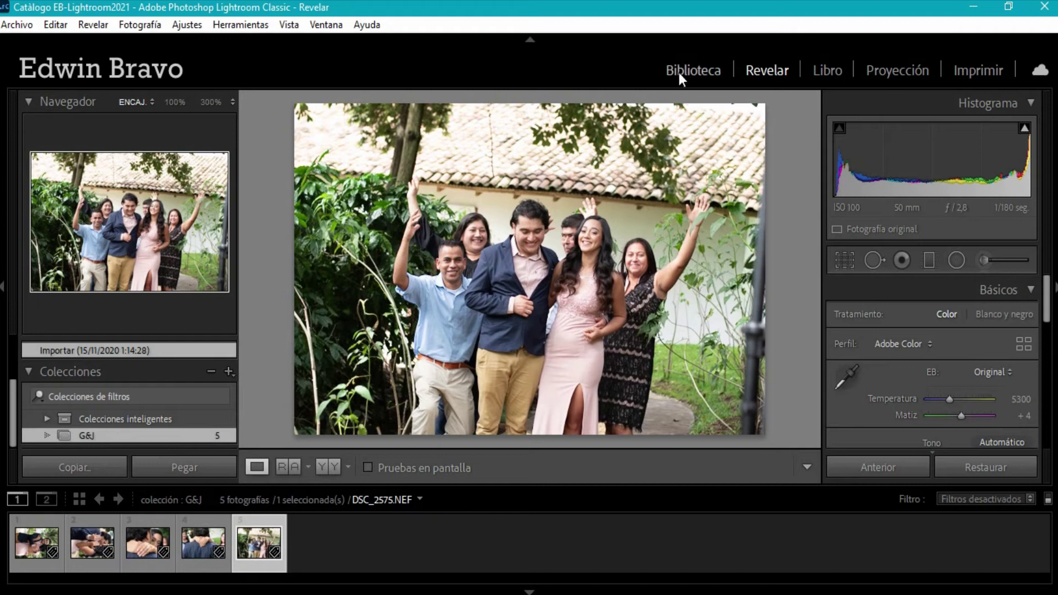
left_click(696, 70)
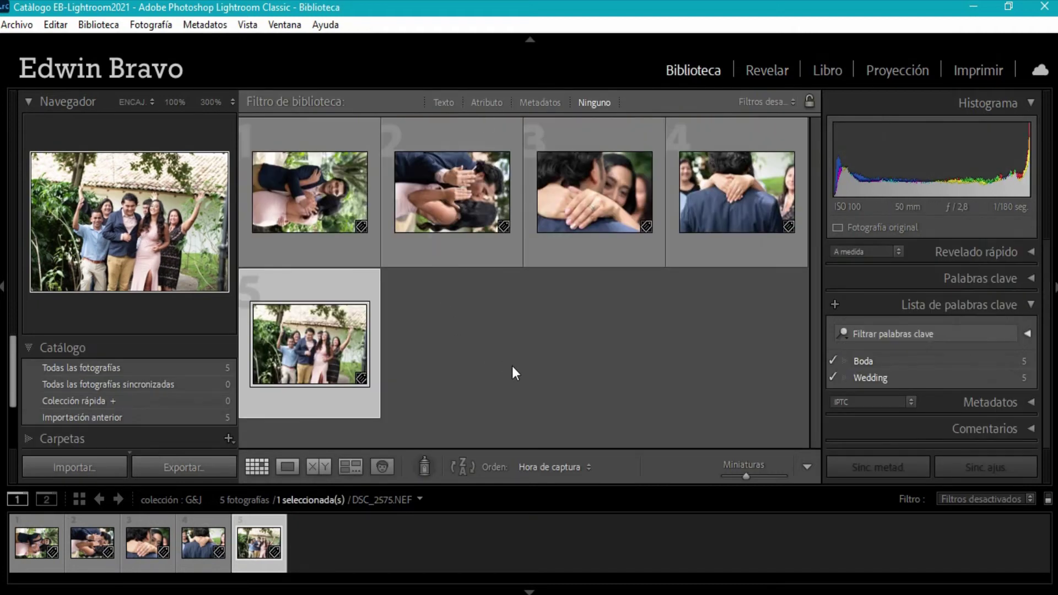
Rotate G&J photos 1 and 2 left into portrait orientation, leaving photo 1 selected.
left_click(443, 188)
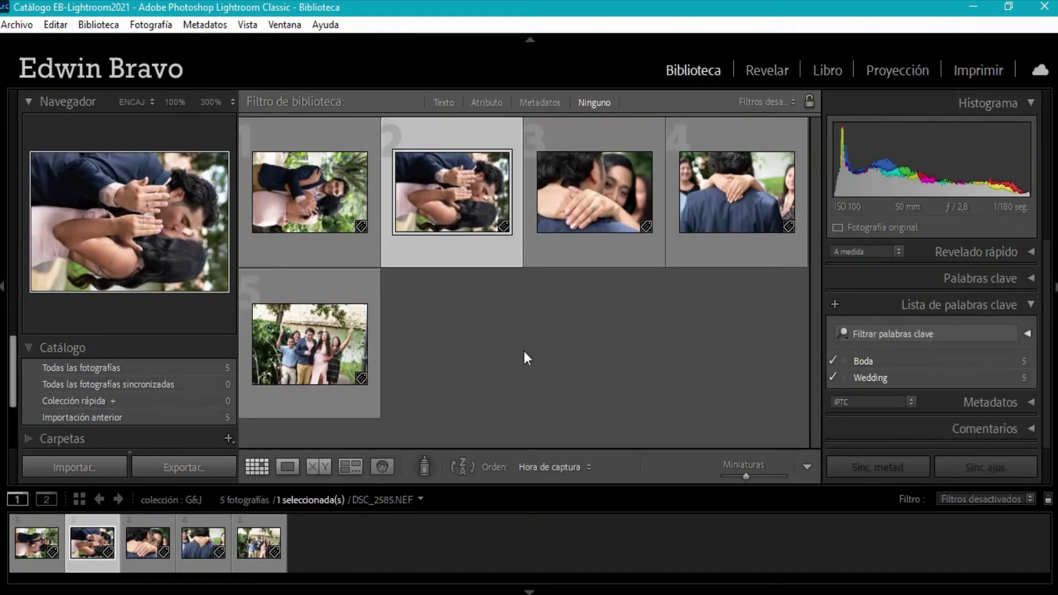
left_click(320, 208)
left_click(562, 318)
left_click(444, 207)
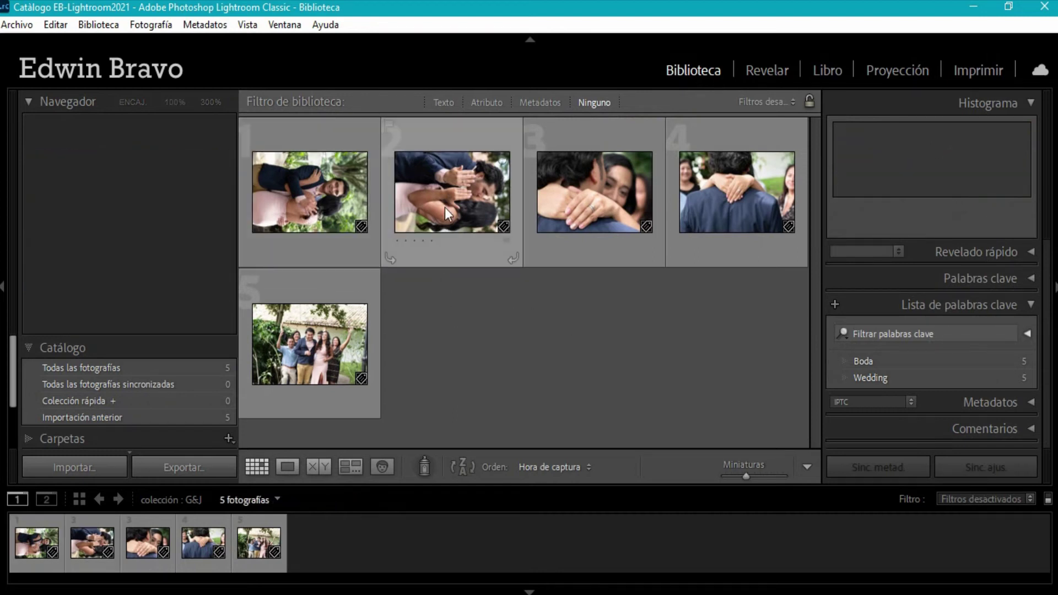
left_click(306, 197, "ctrl")
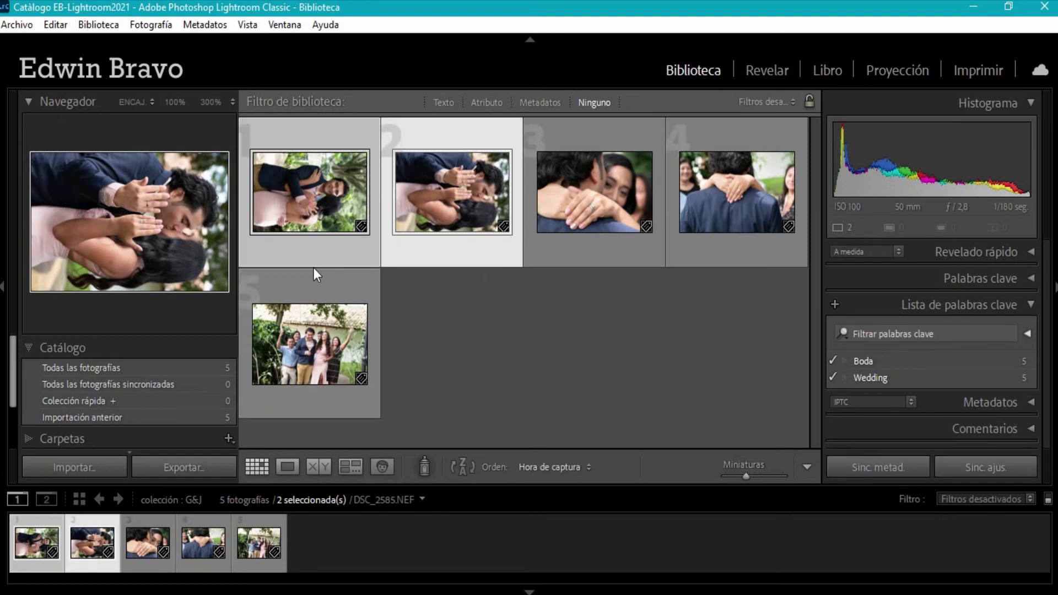
left_click(402, 290)
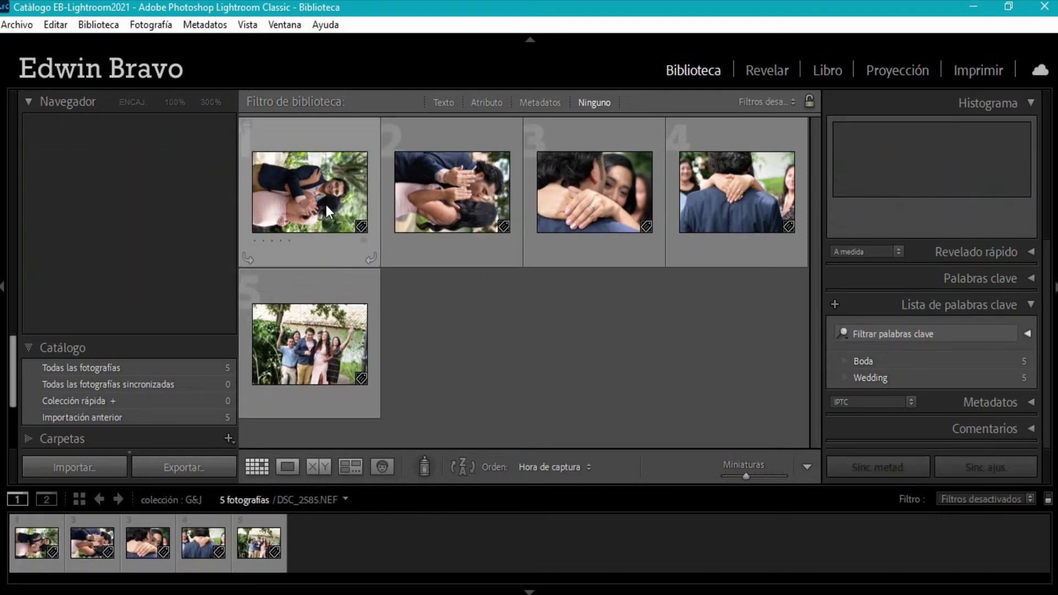
left_click(246, 259)
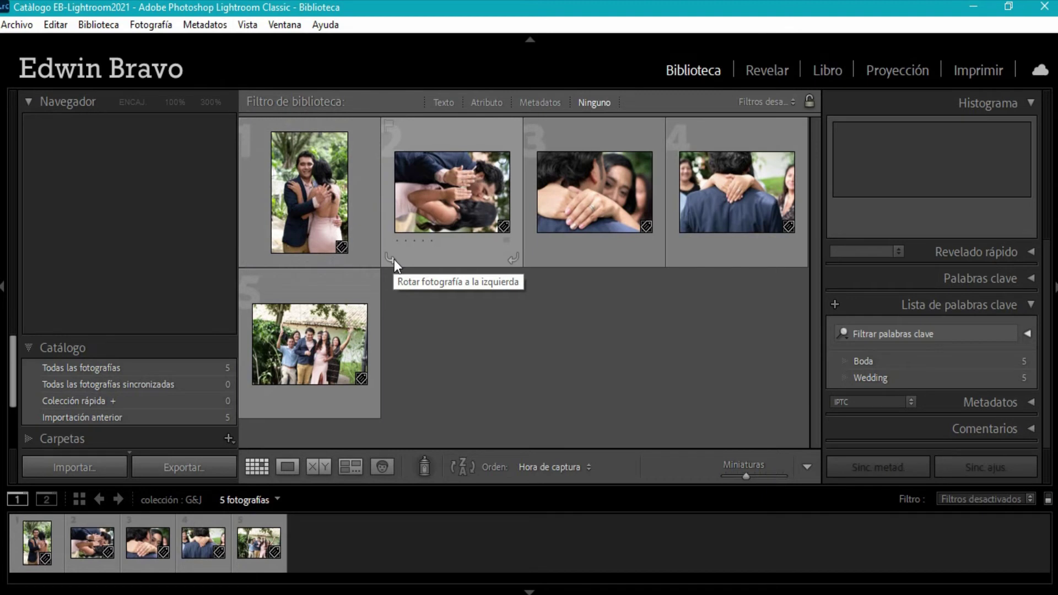
left_click(390, 258)
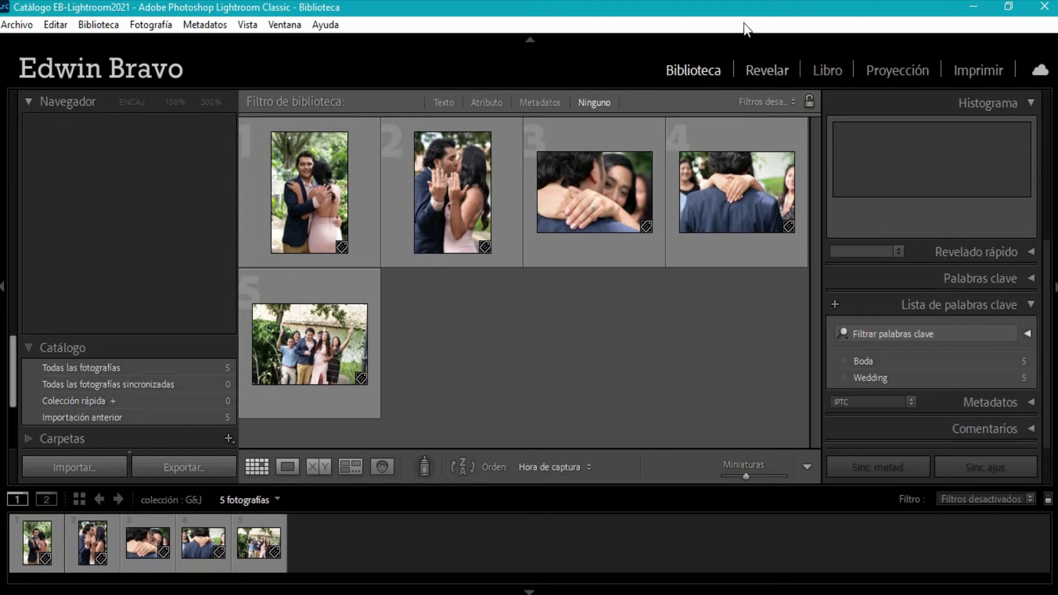
mouse_move(451, 192)
left_click(332, 190)
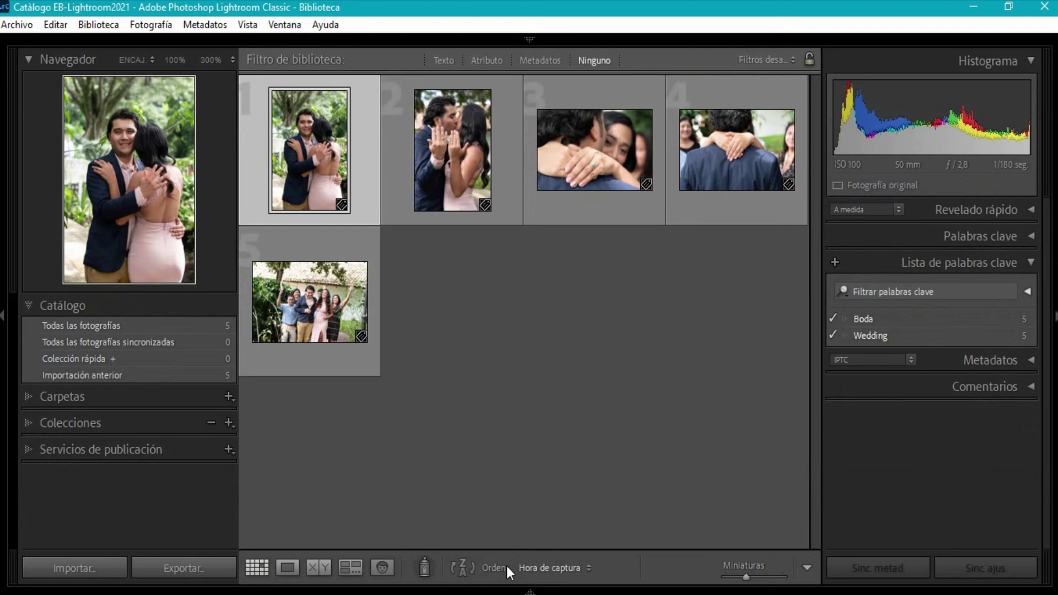
Hide then restore the side panels, and show the filmstrip (F6) and identity-plate top bar (F5).
key("F7")
key("F8")
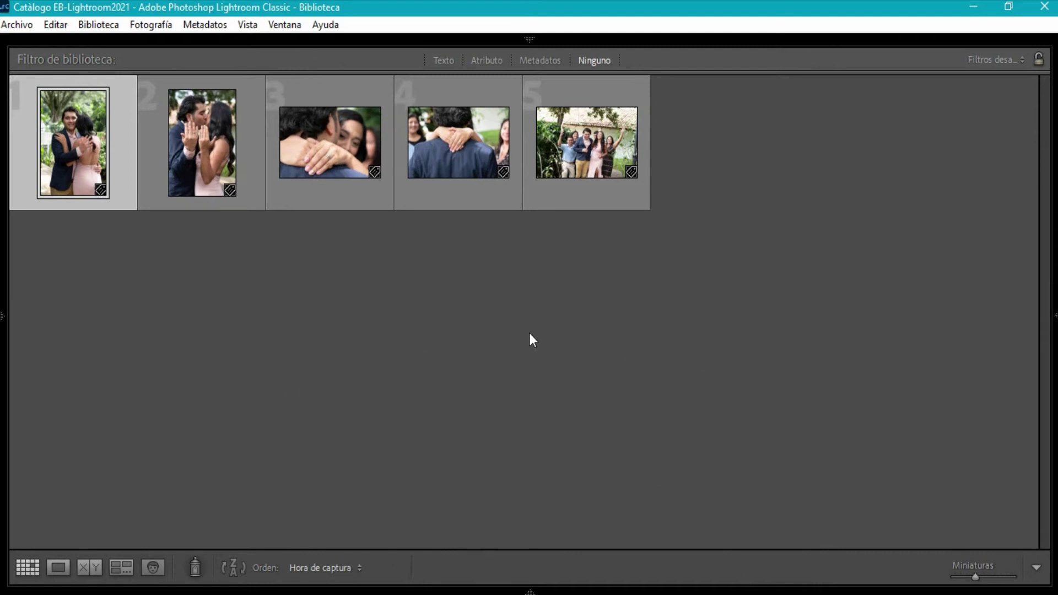
left_click(1055, 316)
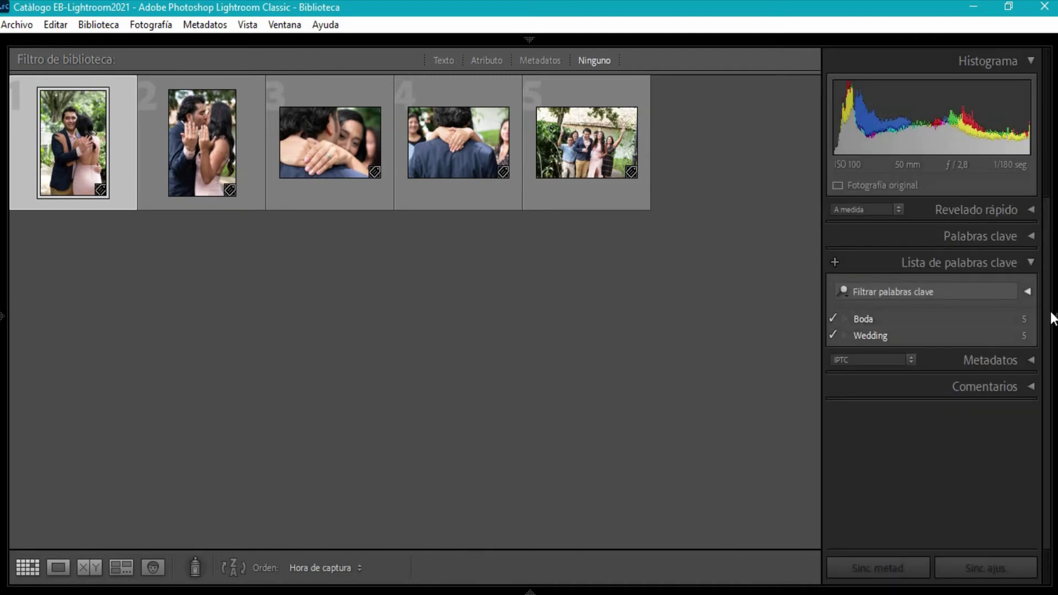
key("Tab")
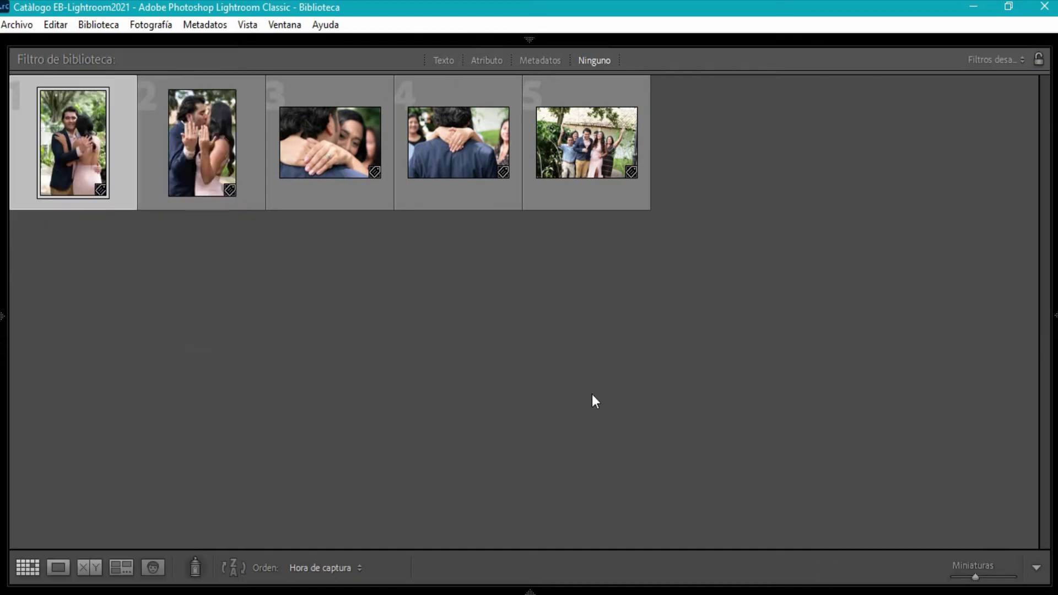
key("Tab")
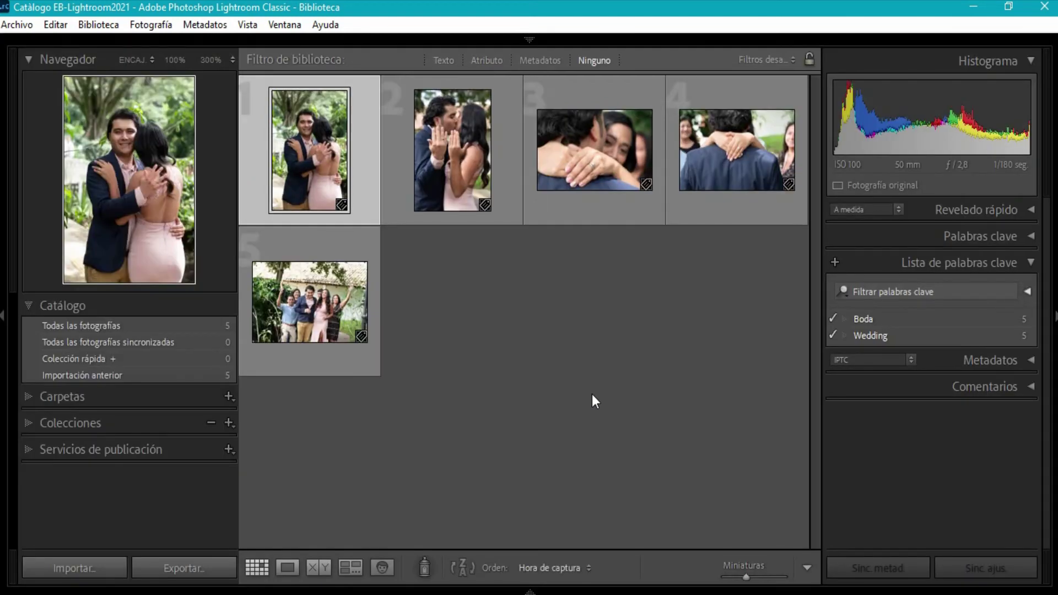
key("F6")
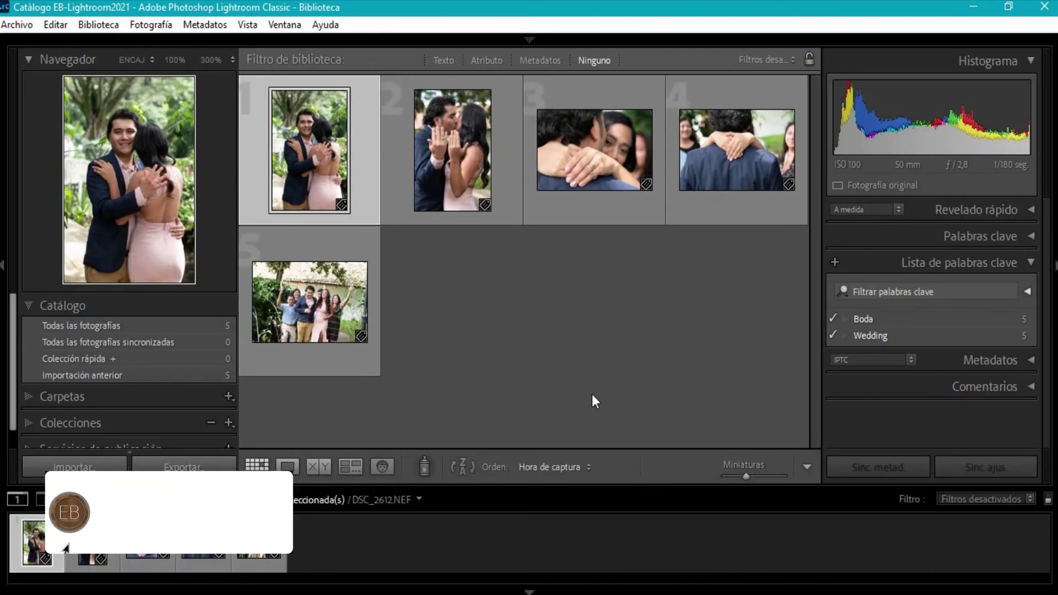
key("F5")
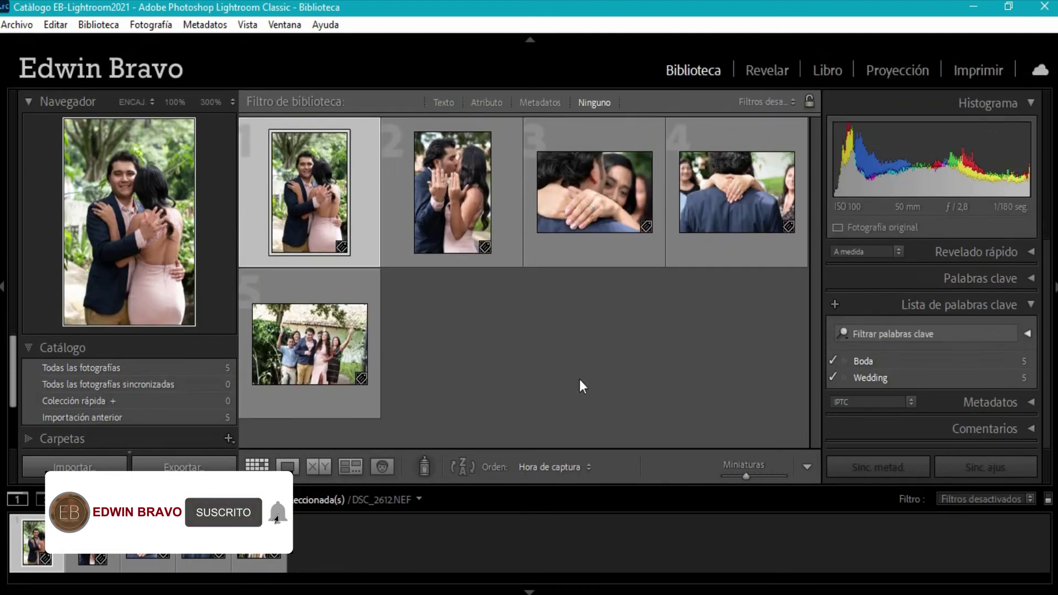
mouse_move(101, 69)
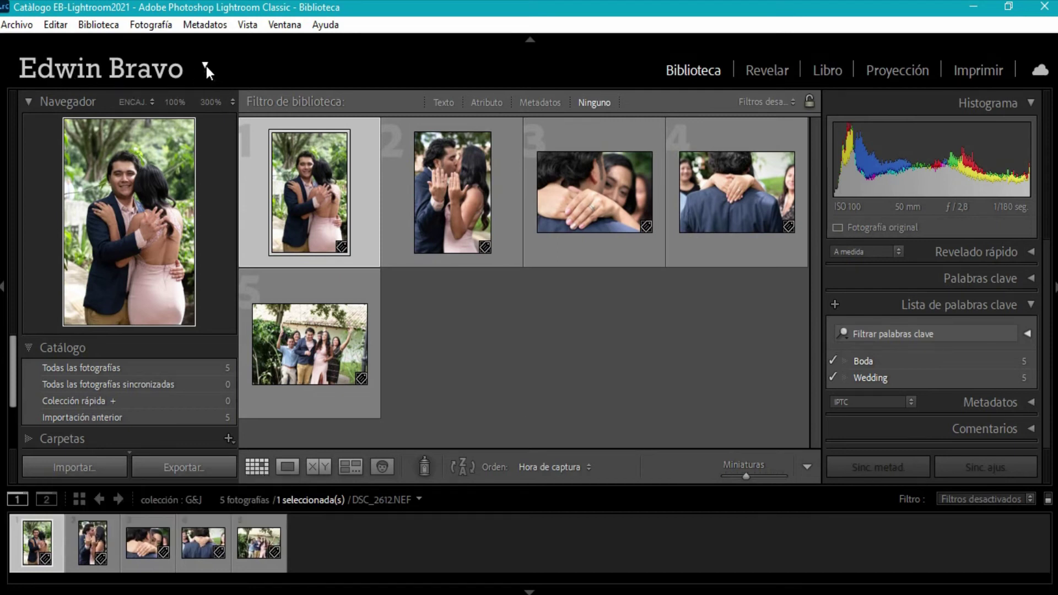
Open Editar placa de identidad from the identity plate's context menu.
left_click(203, 65)
right_click(173, 65)
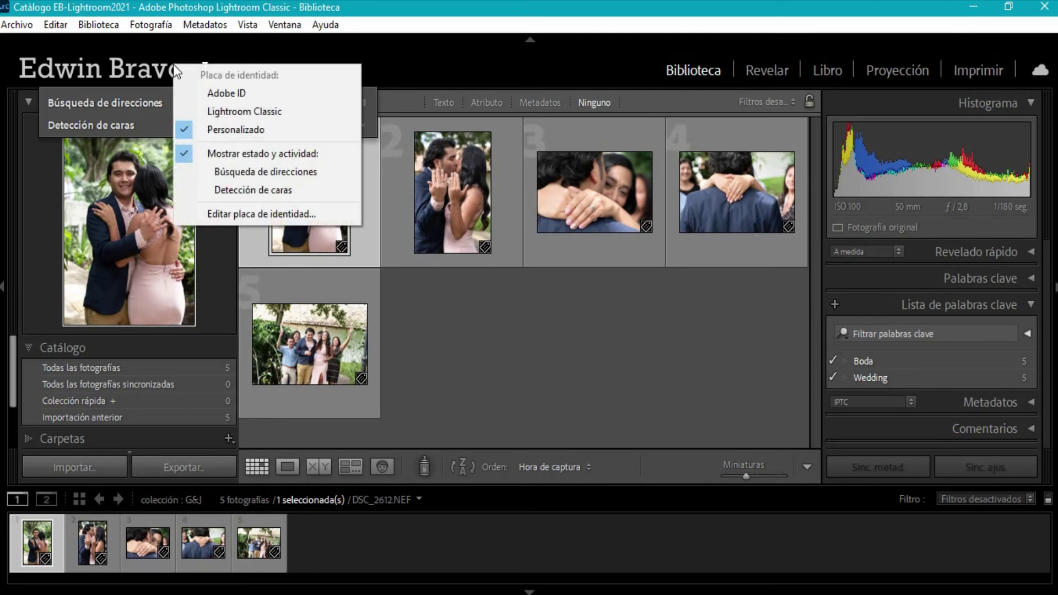
left_click(469, 64)
right_click(164, 65)
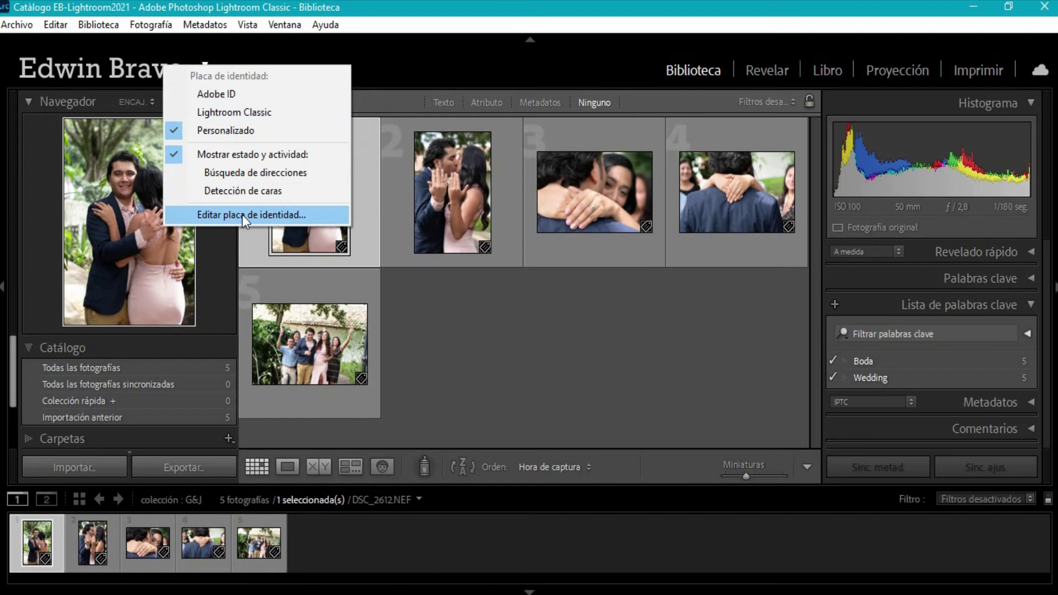
left_click(256, 217)
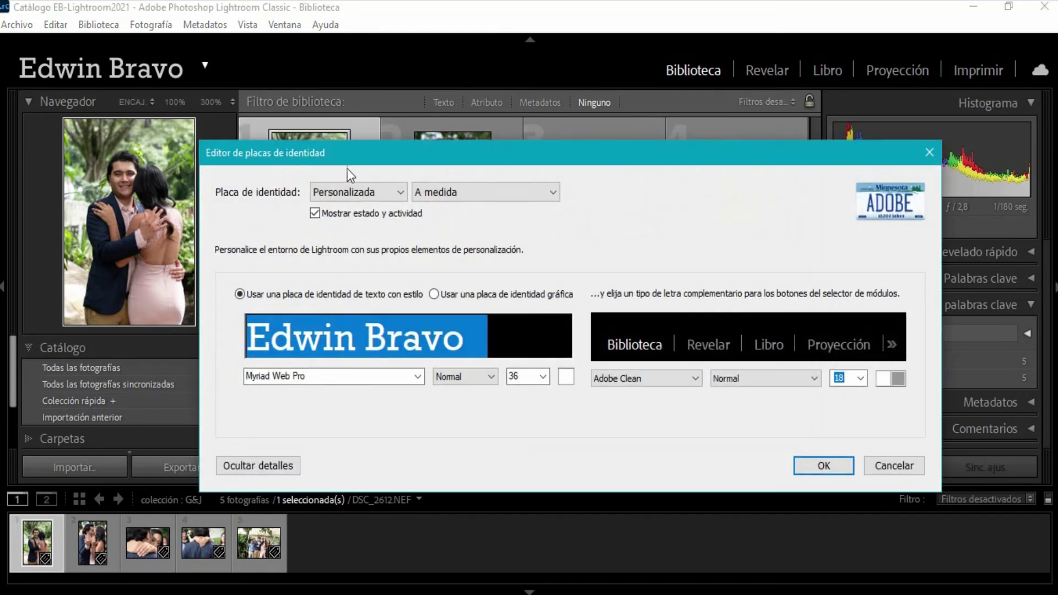
left_click_drag(378, 154, 445, 150)
Preview the Adobe ID and Lightroom Classic plates, then choose Personalizada (Edwin Bravo).
left_click(463, 187)
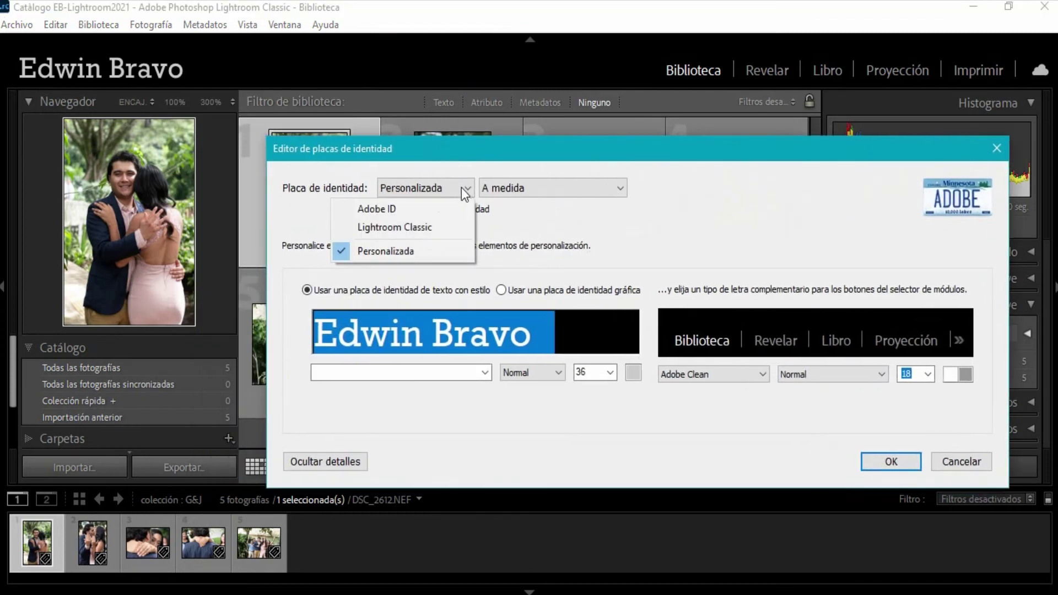
left_click(406, 206)
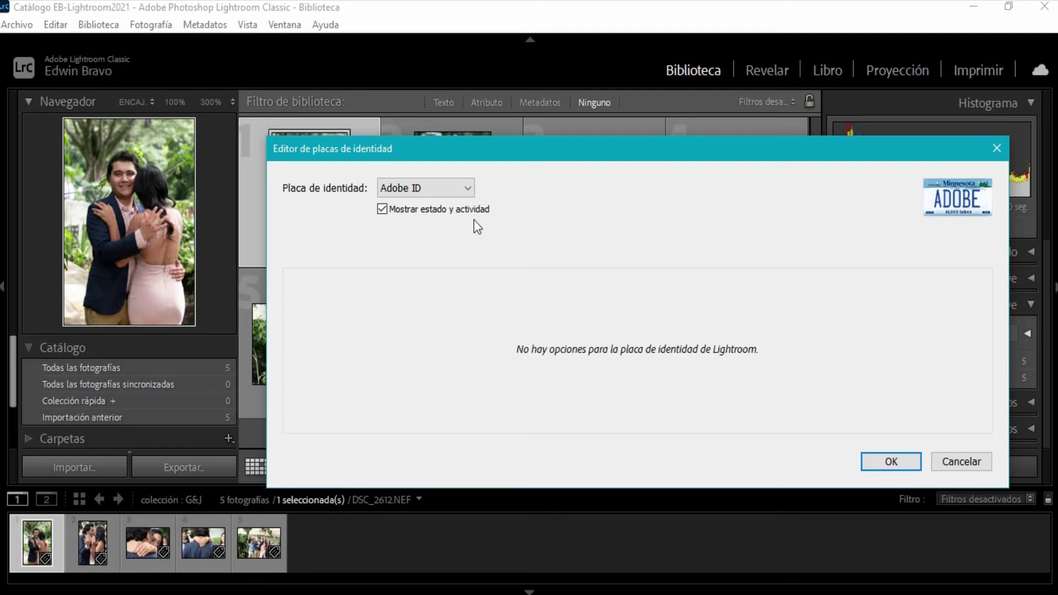
left_click(456, 190)
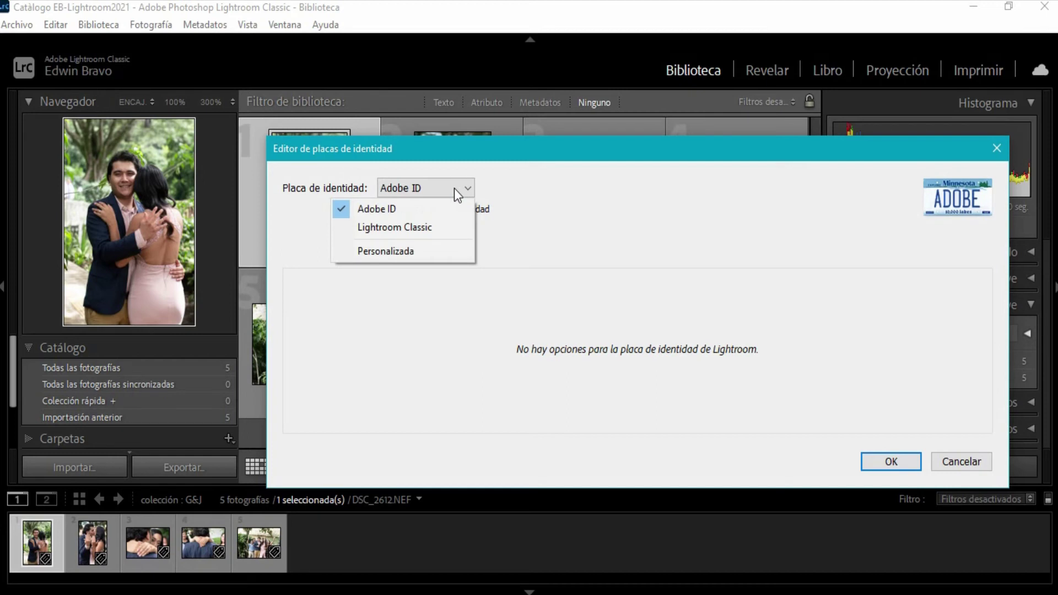
left_click(395, 230)
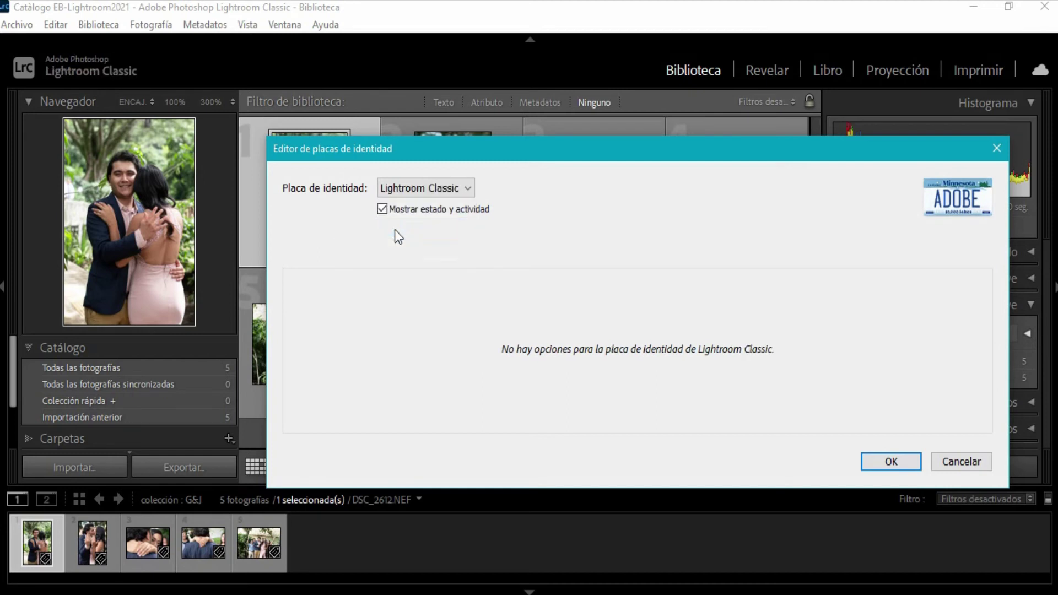
left_click(466, 190)
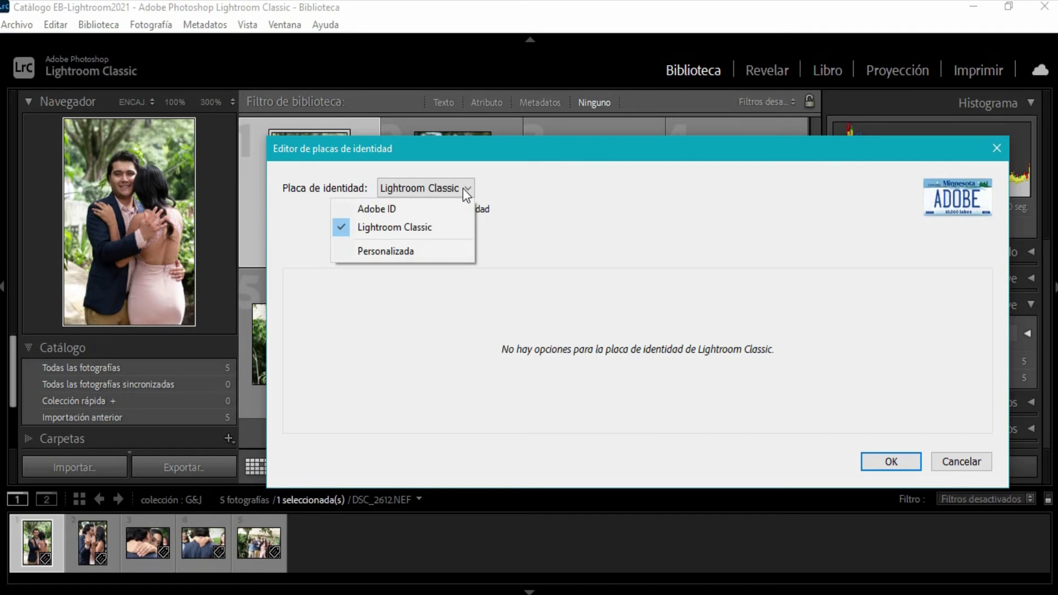
left_click(402, 252)
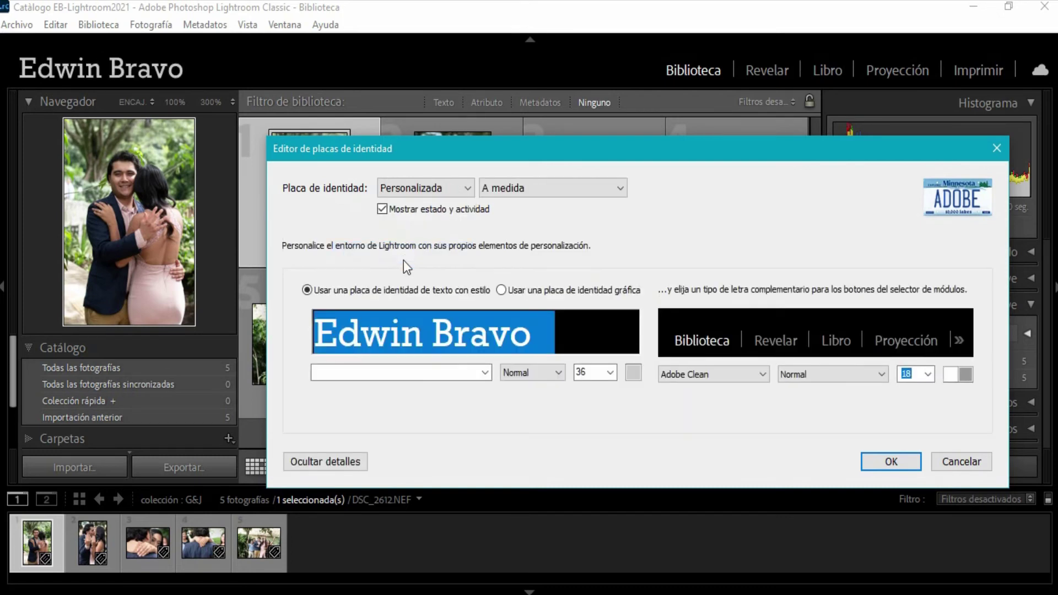
left_click_drag(546, 154, 510, 77)
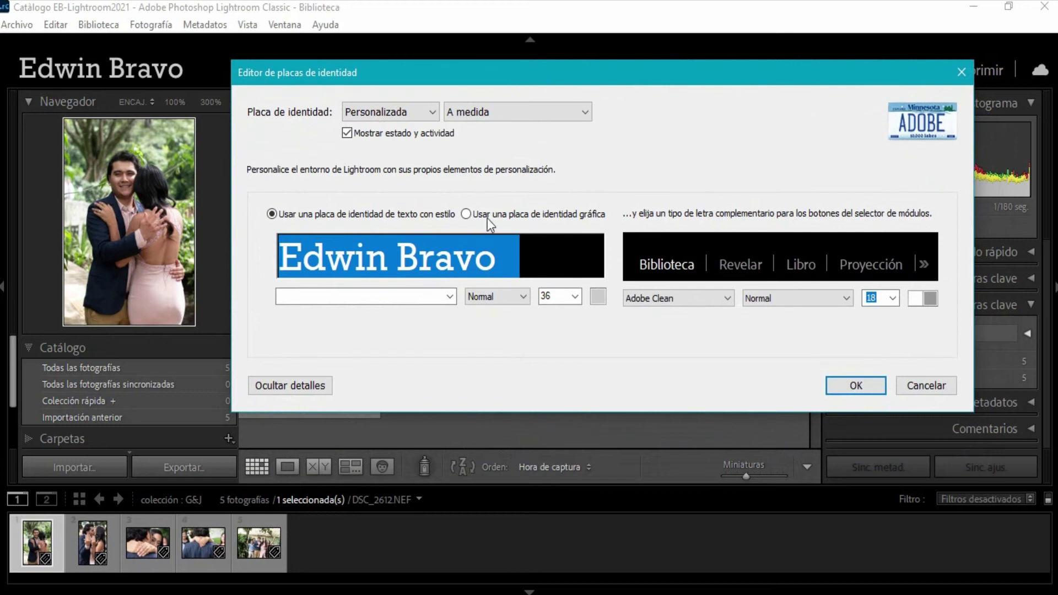
left_click(490, 257)
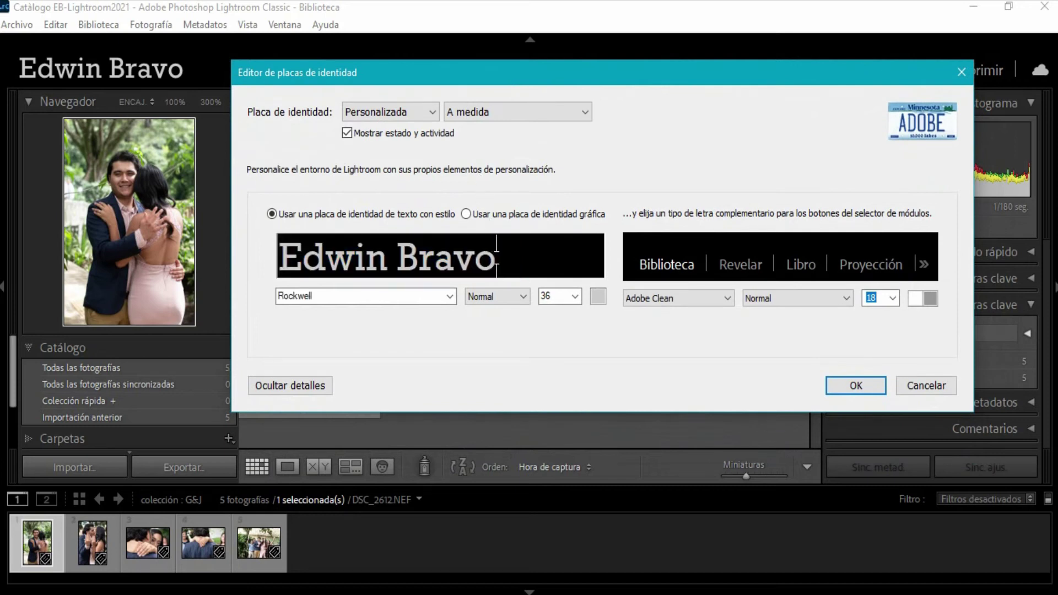
left_click_drag(496, 257, 302, 258)
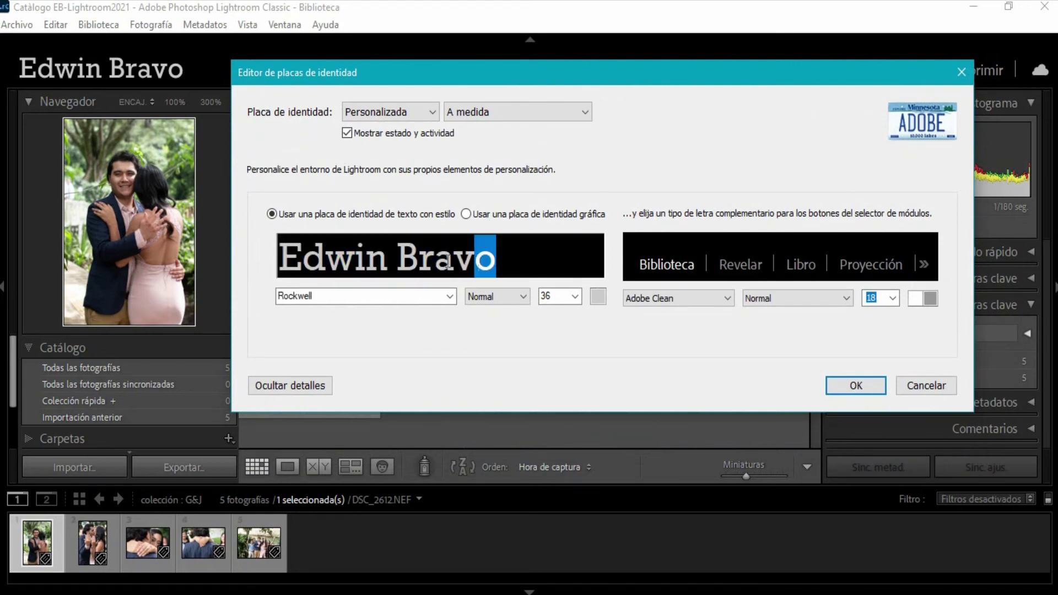
left_click(492, 250)
key("BackSpace")
type("o")
left_click_drag(492, 257, 277, 257)
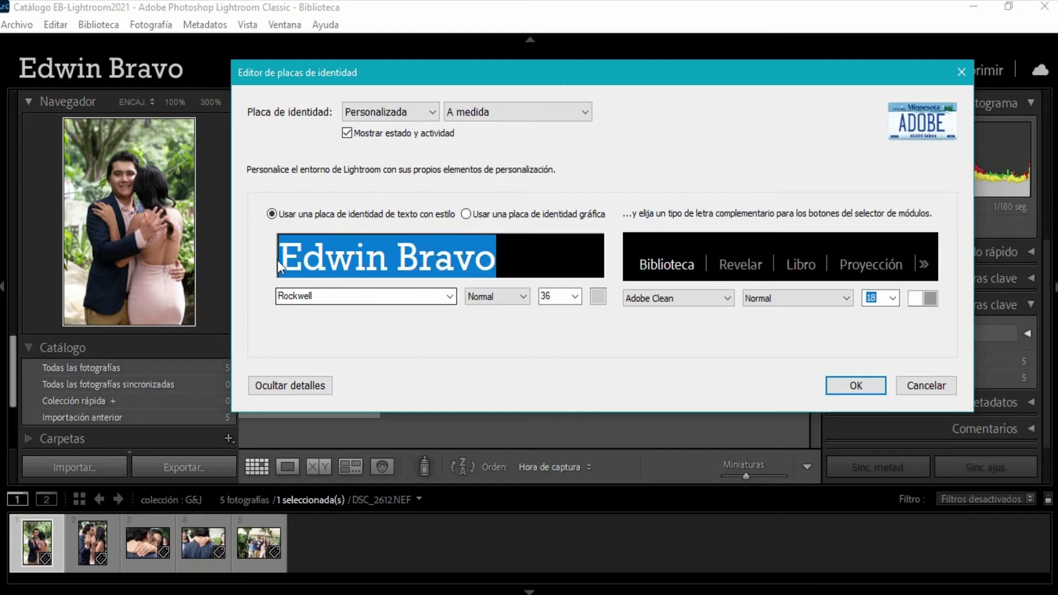
Keep the plate text in Rockwell, Normal, size 36 with its colour unchanged.
left_click(451, 297)
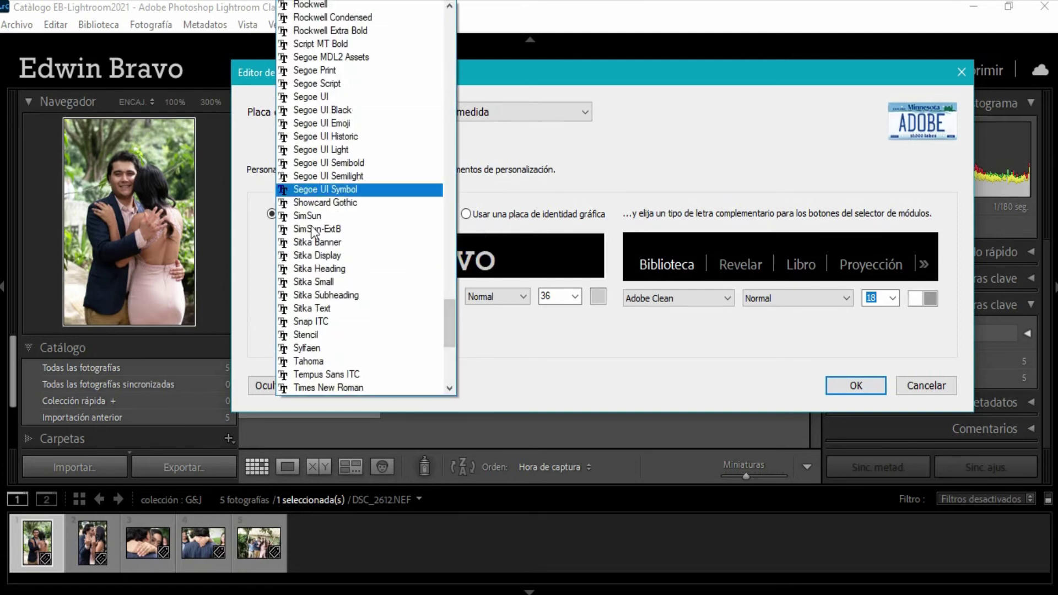
left_click(520, 363)
left_click(499, 297)
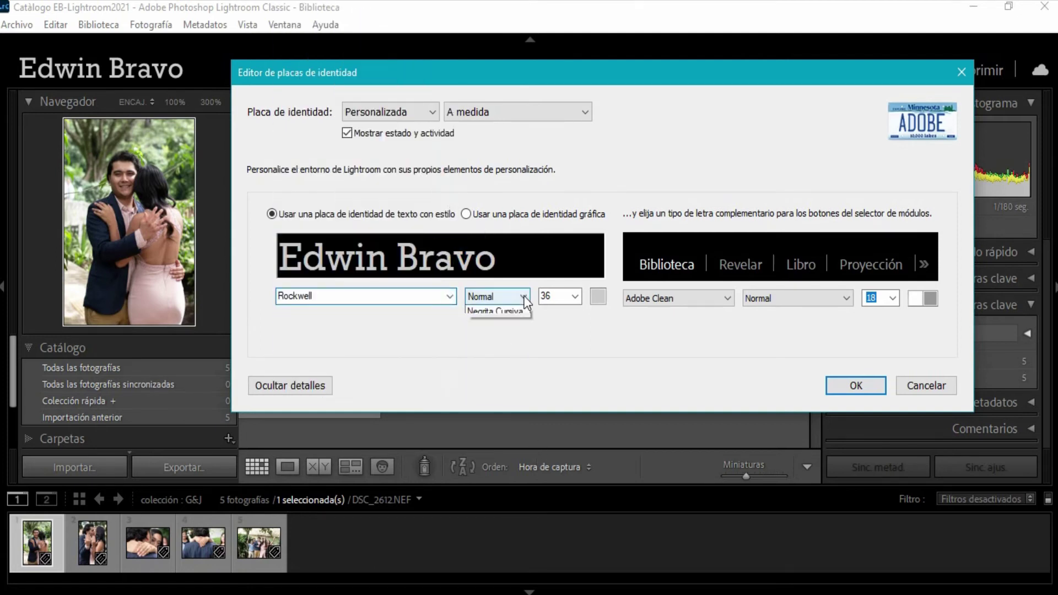
left_click(573, 296)
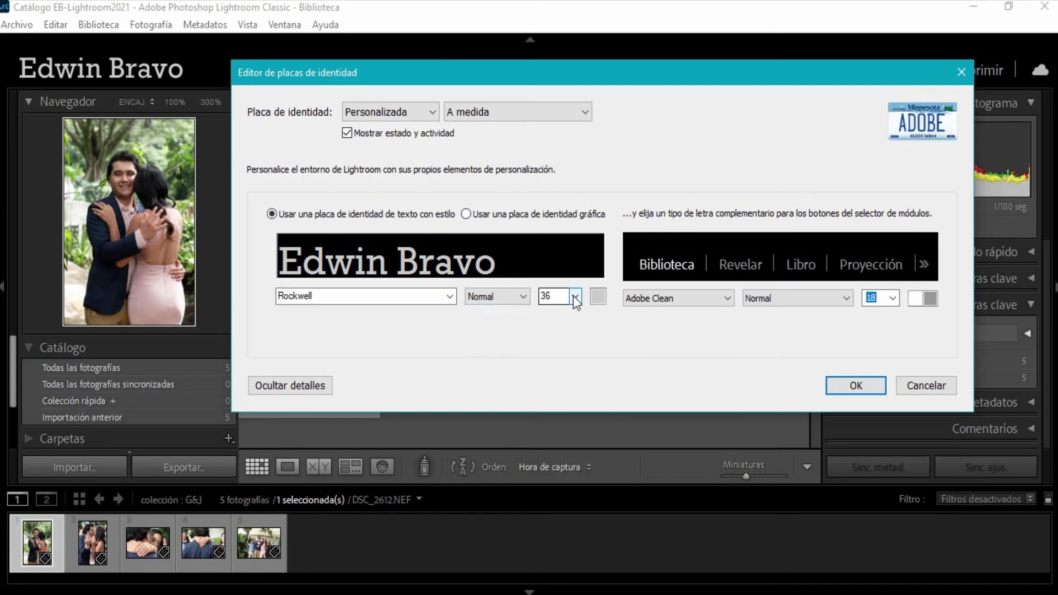
left_click(574, 295)
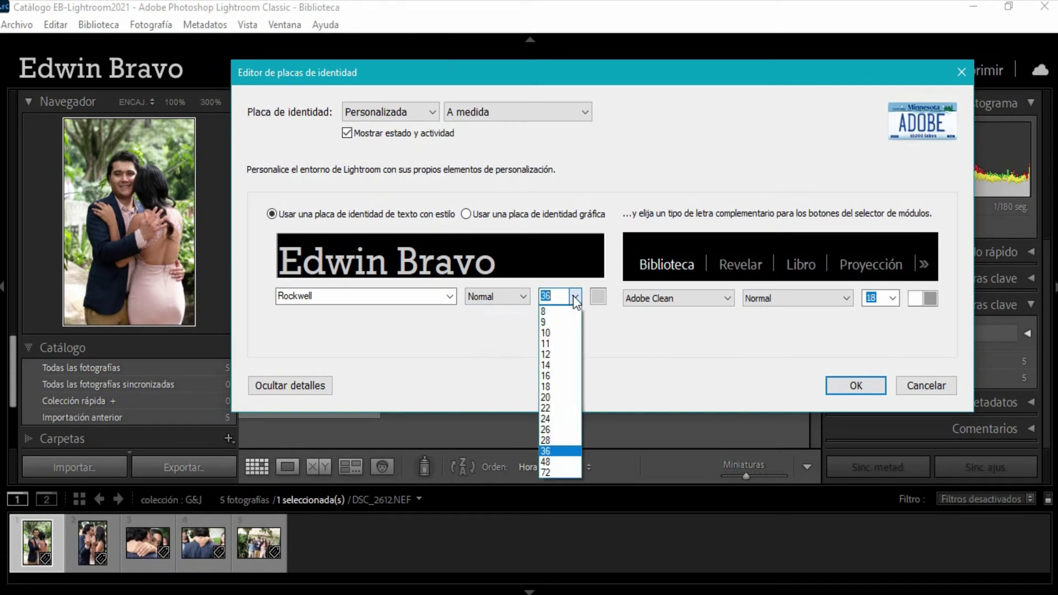
left_click(598, 296)
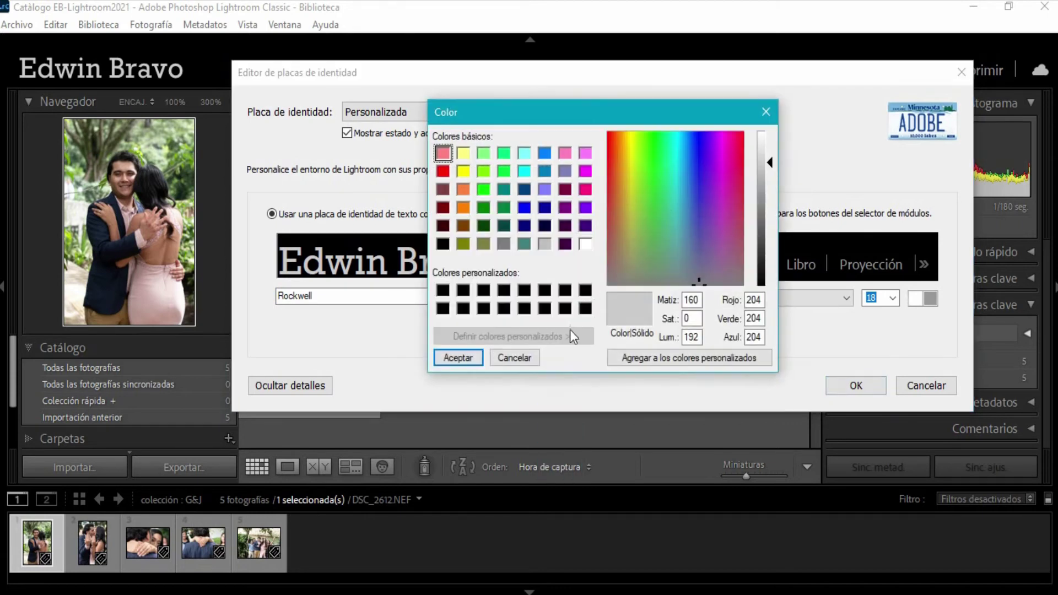
left_click(525, 360)
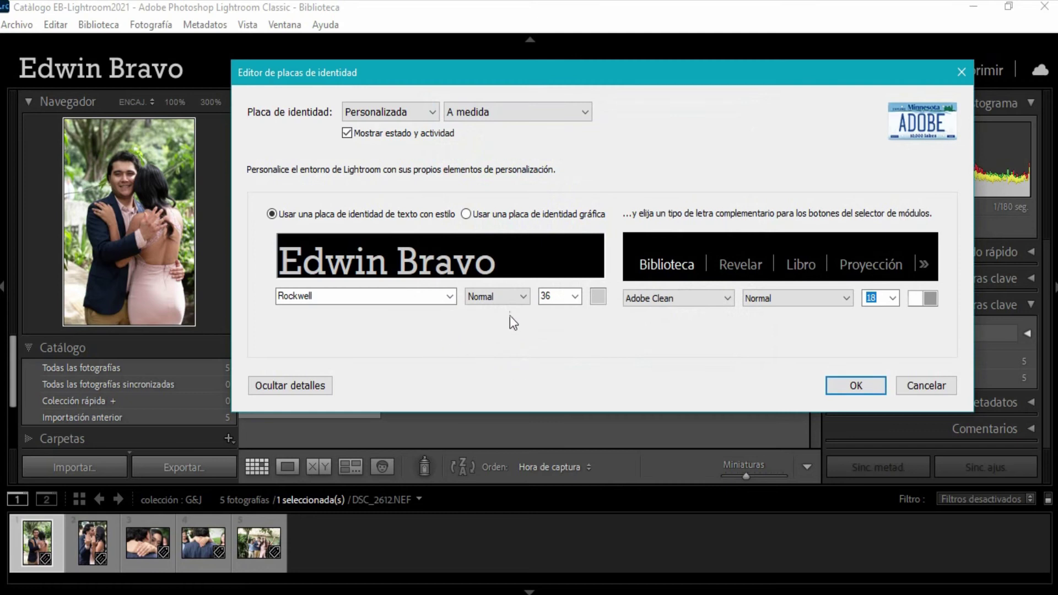
mouse_move(653, 72)
left_mouse_down()
mouse_move(570, 140)
mouse_move(625, 149)
left_mouse_up()
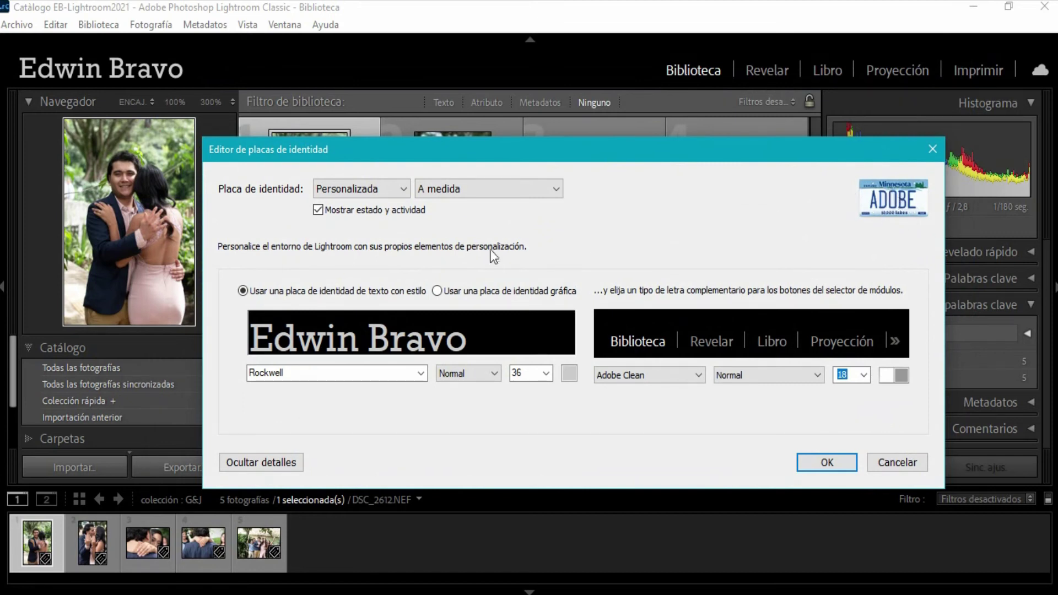
left_click(438, 291)
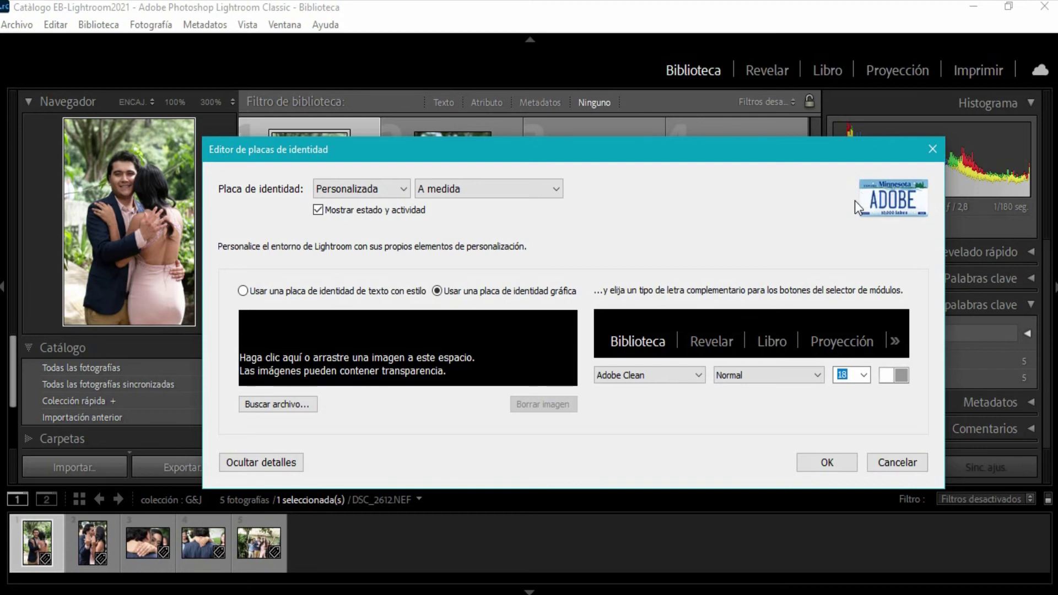
left_click(292, 404)
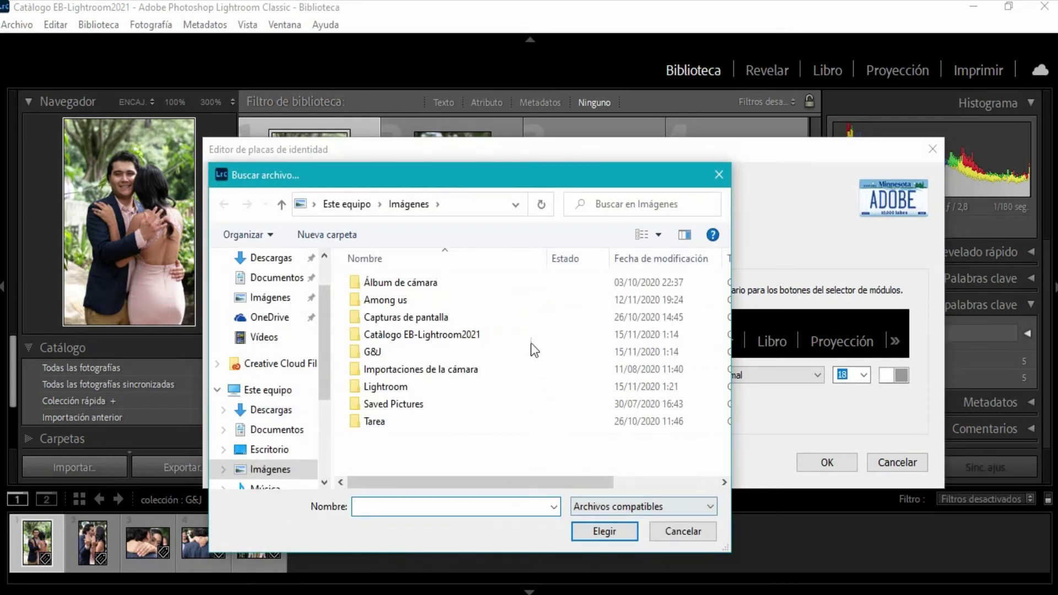
left_click(683, 531)
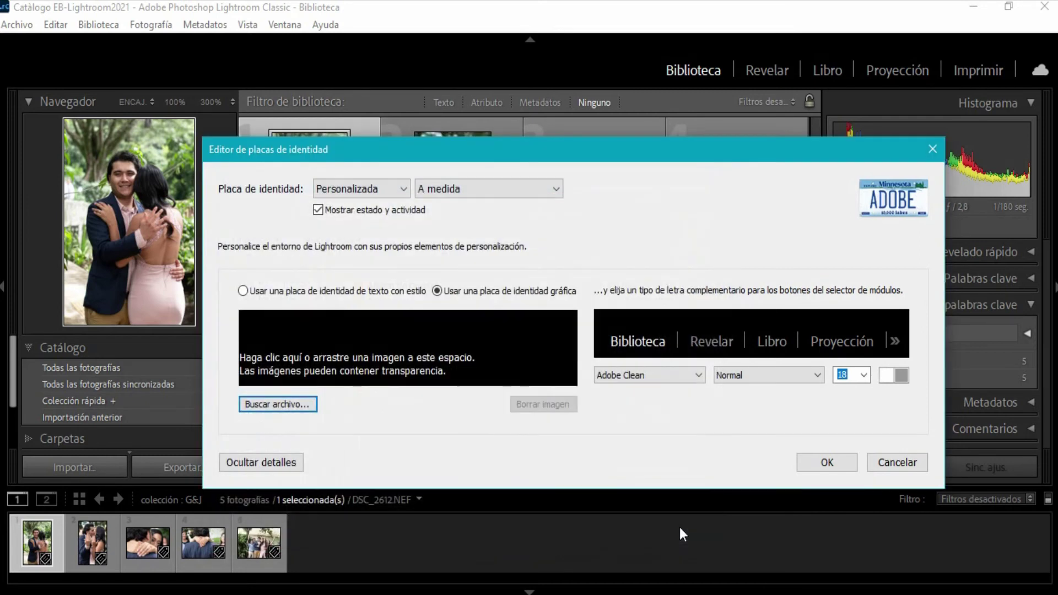
left_click(242, 290)
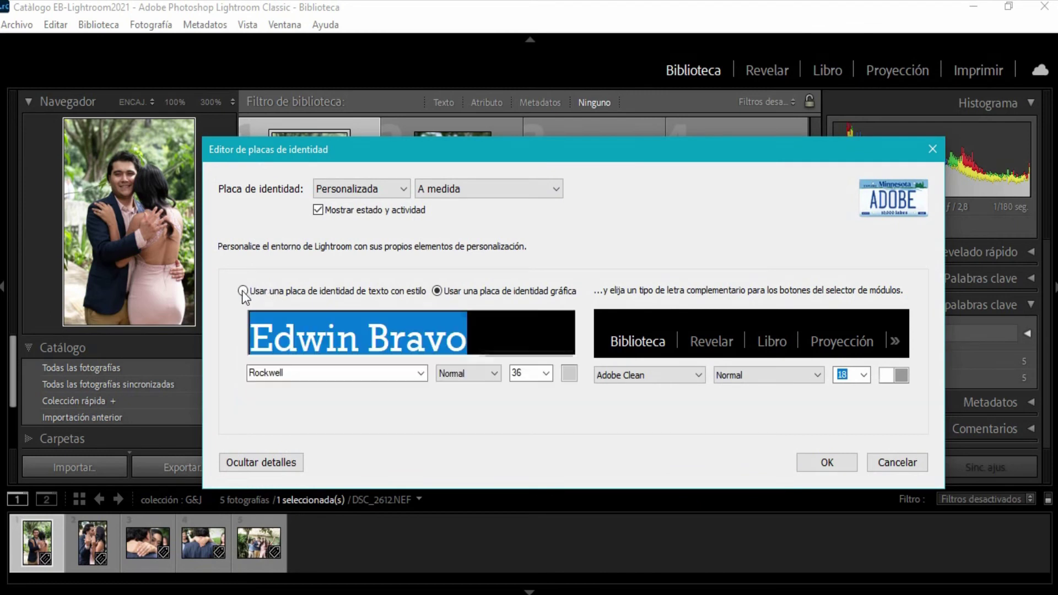
Check the module-picker labels are Normal style in the Adobe Clean font.
left_click(512, 317)
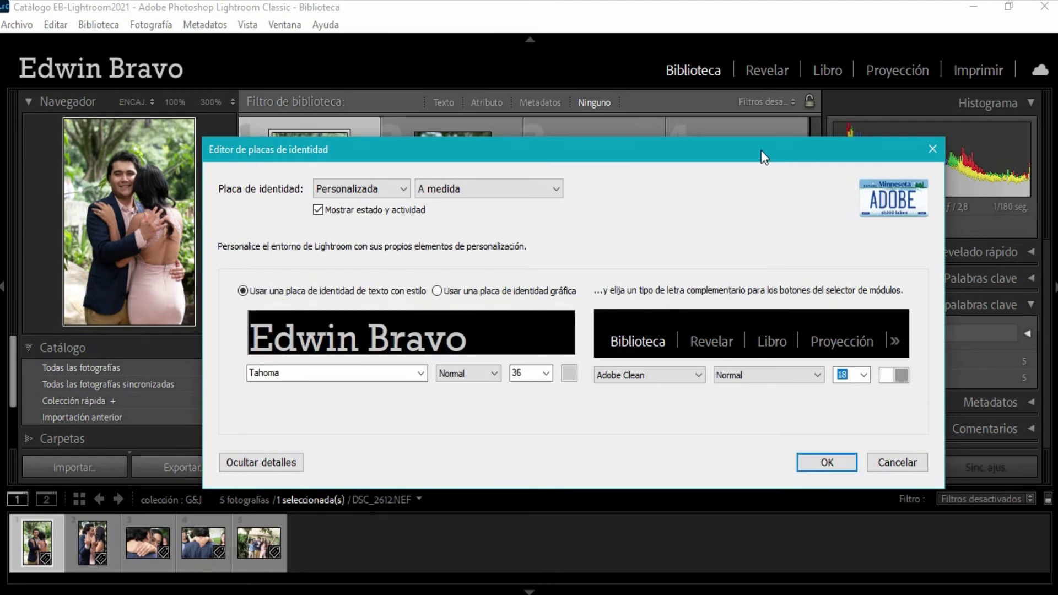
left_click_drag(758, 156, 674, 159)
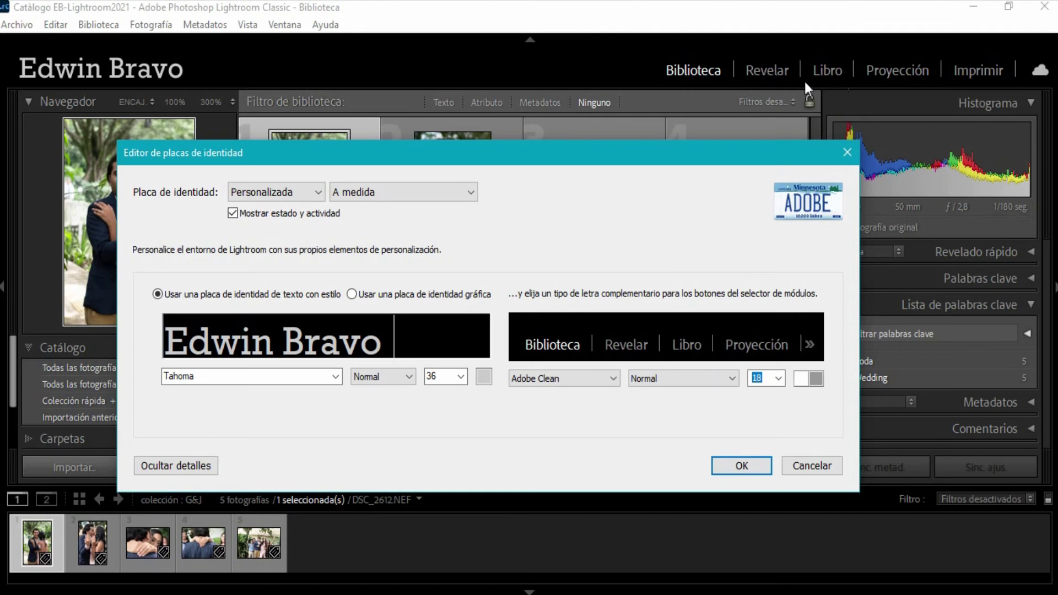
left_click(728, 378)
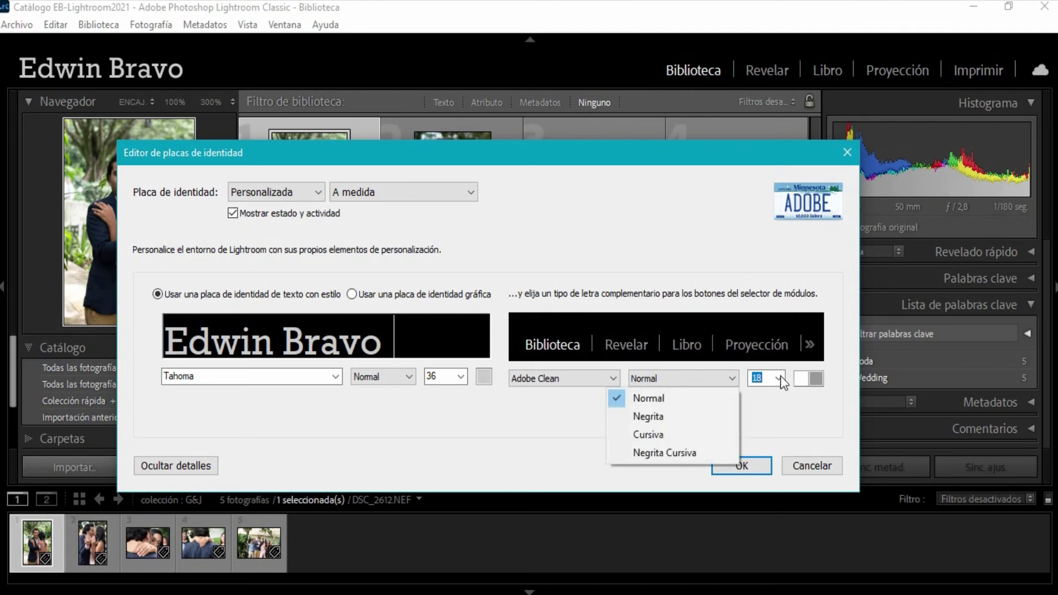
left_click(798, 398)
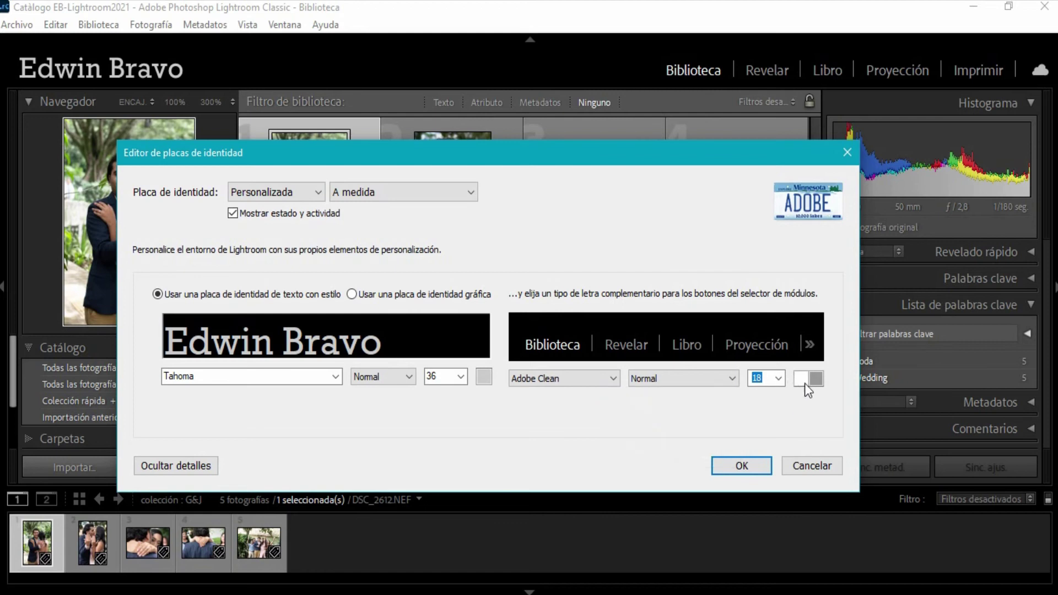
left_click(583, 379)
left_click(692, 405)
Preview the module-picker labels in Cursiva and Negrita, then set them back to Normal.
left_click(686, 378)
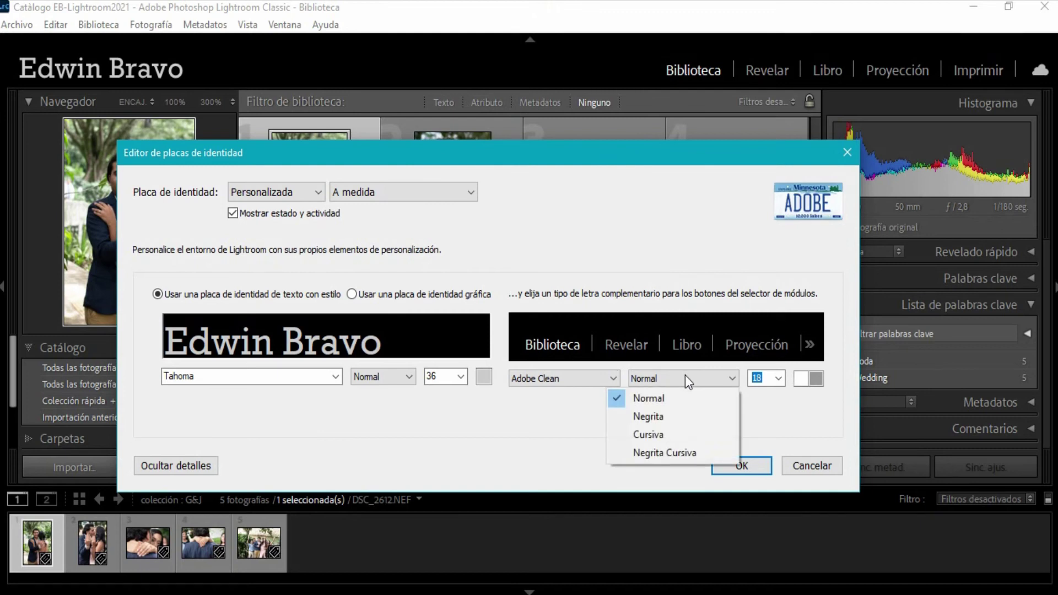
left_click(653, 432)
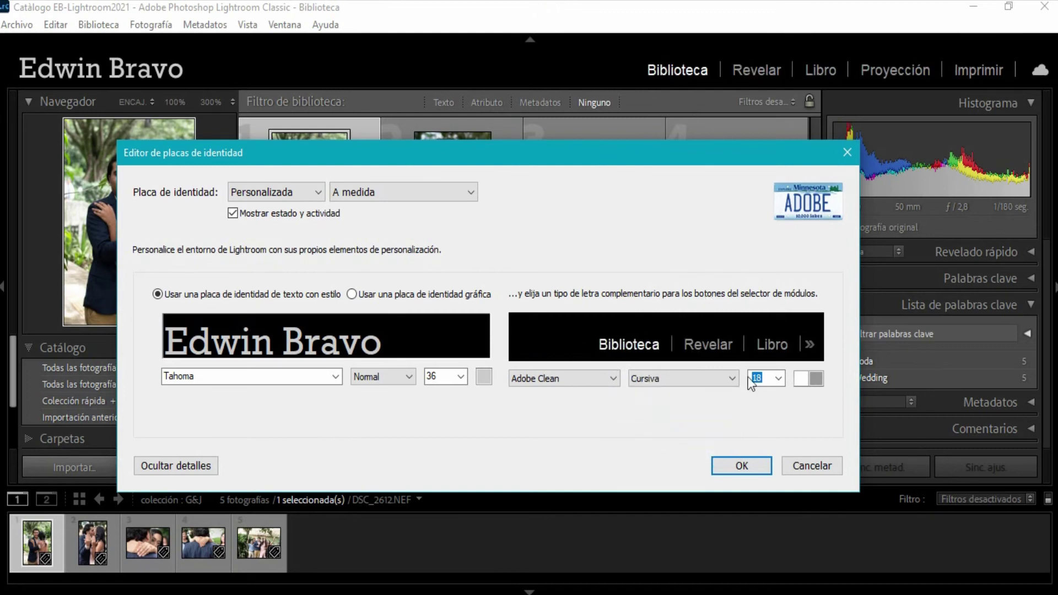
left_click(718, 380)
left_click(678, 414)
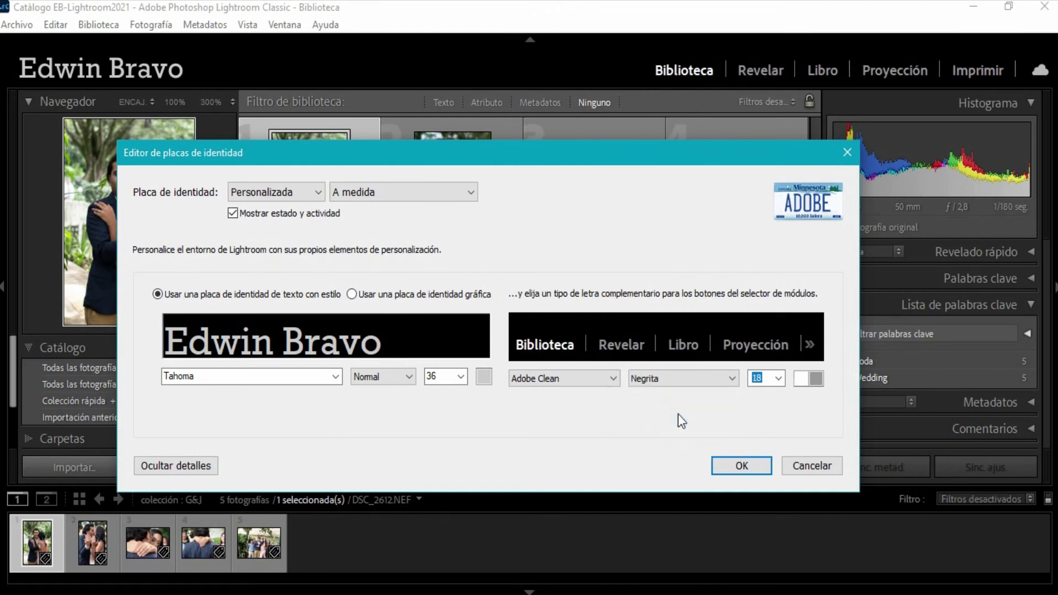
left_click(711, 378)
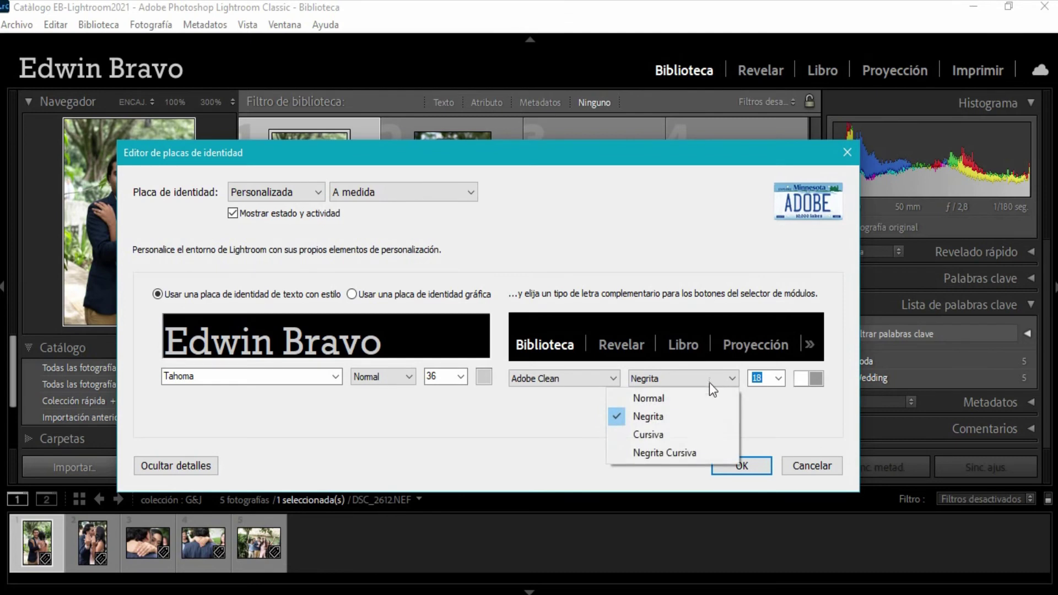
left_click(659, 399)
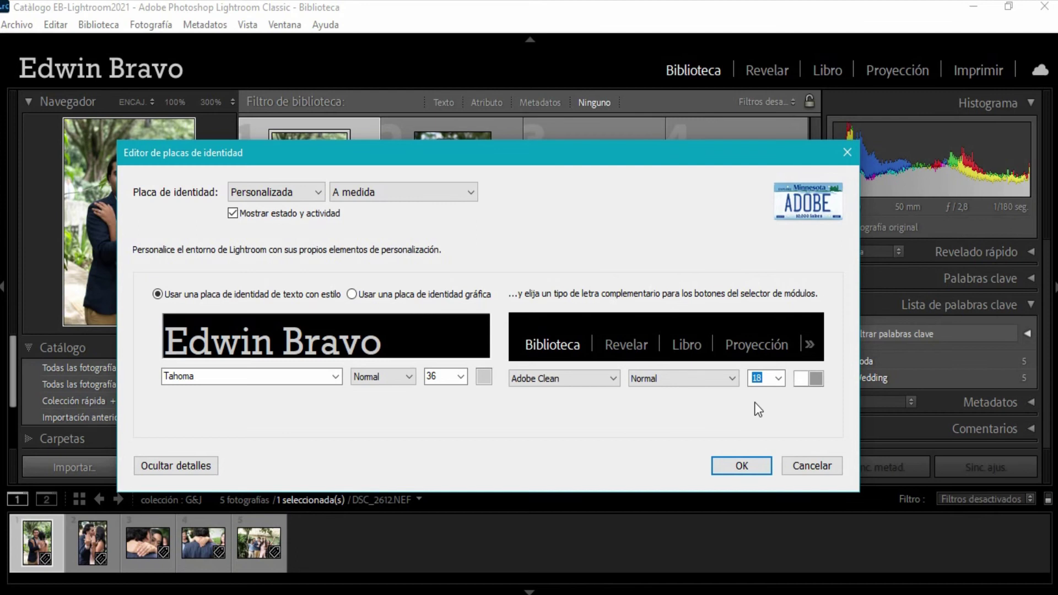
Confirm the Edwin Bravo identity plate with OK and show the first photo in Loupe view.
left_click(750, 462)
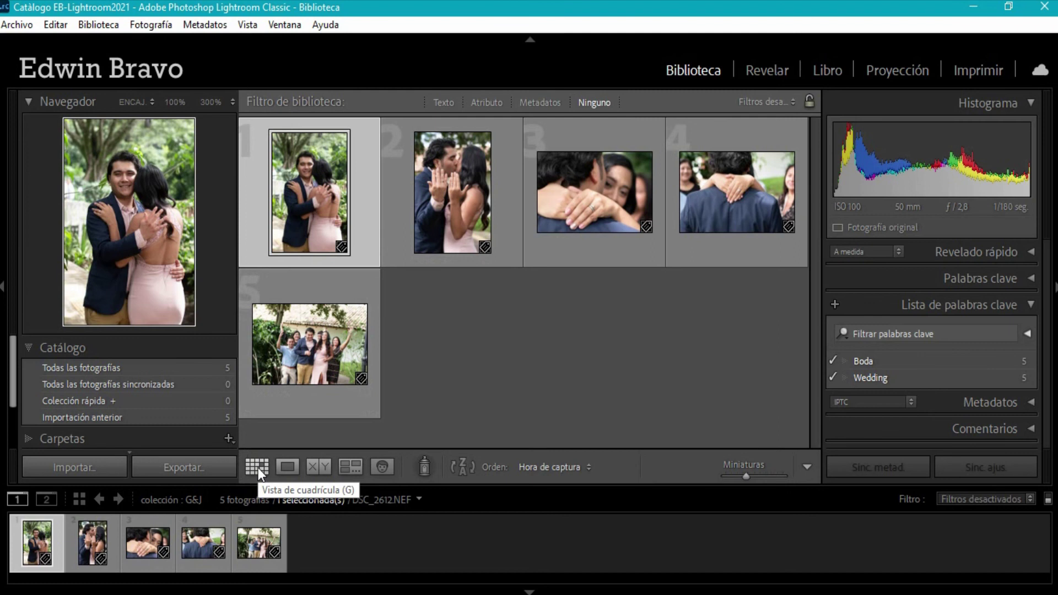
left_click(288, 467)
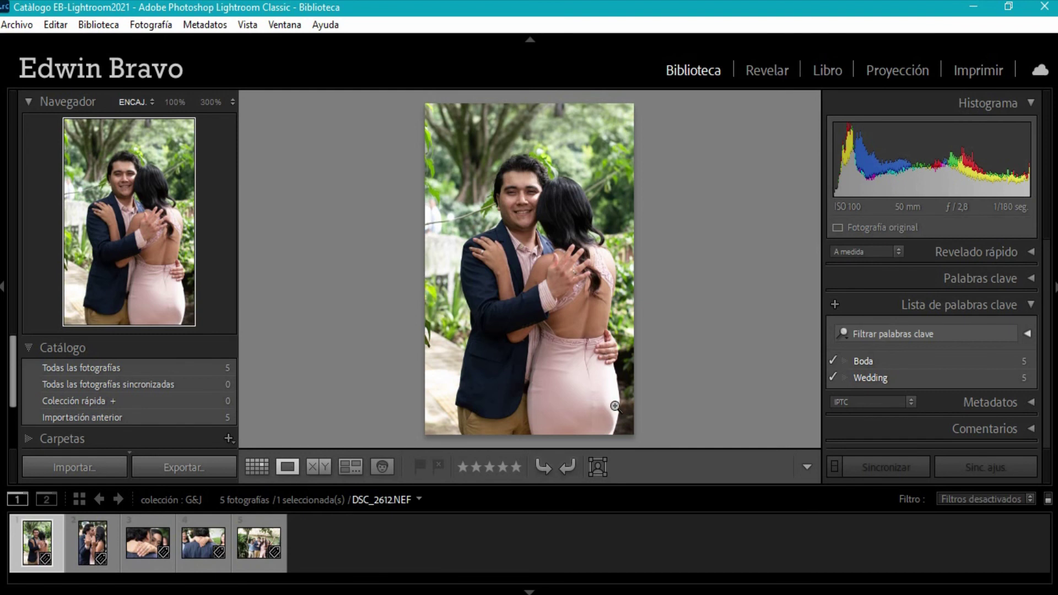
Move through the wedding photos in Loupe to the second one, then return to Grid view.
key("Right")
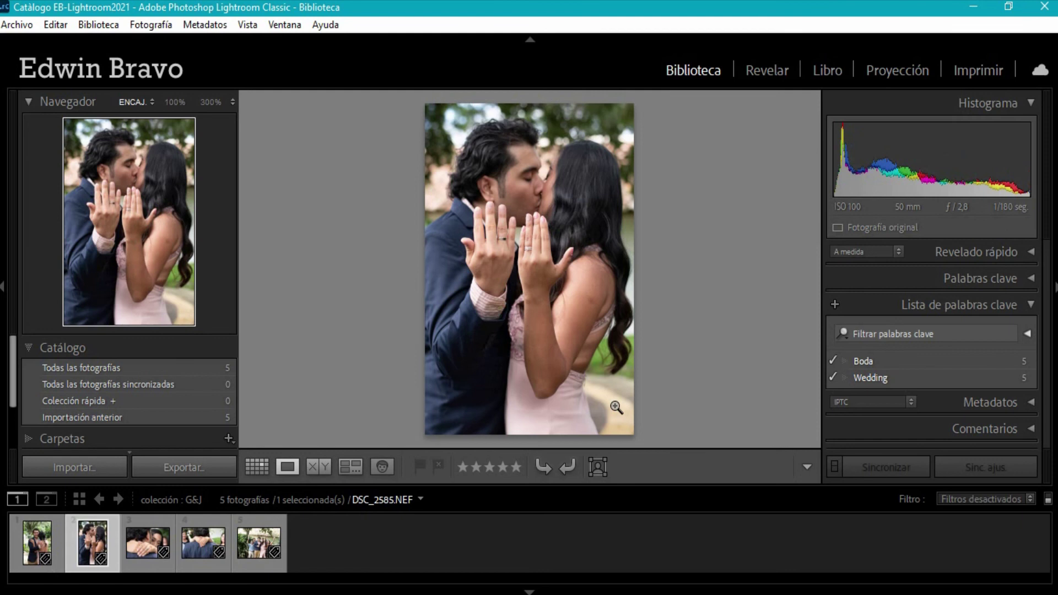
key("Left")
key("Right")
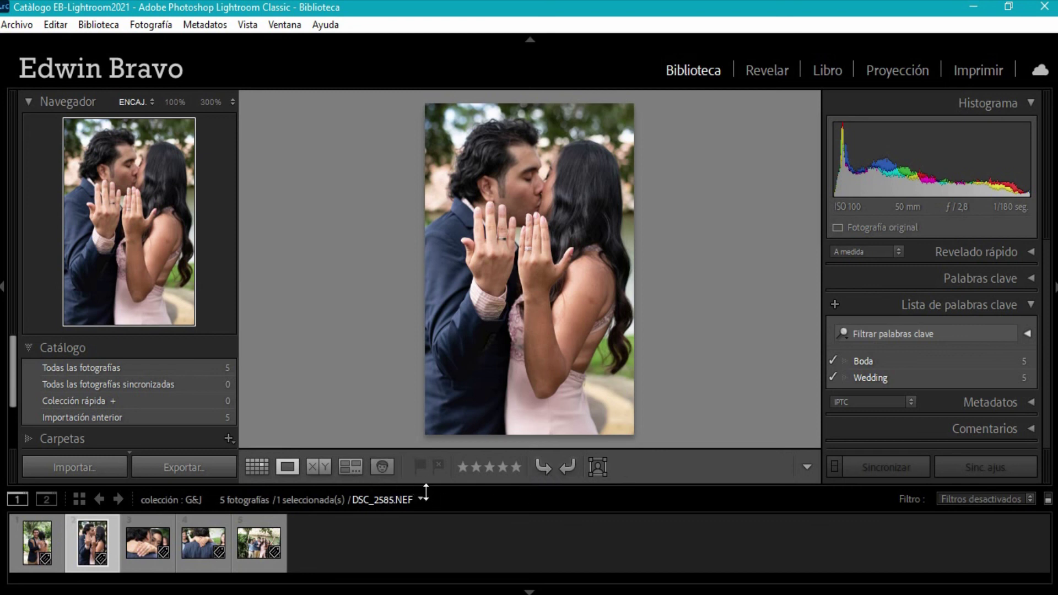
left_click(259, 465)
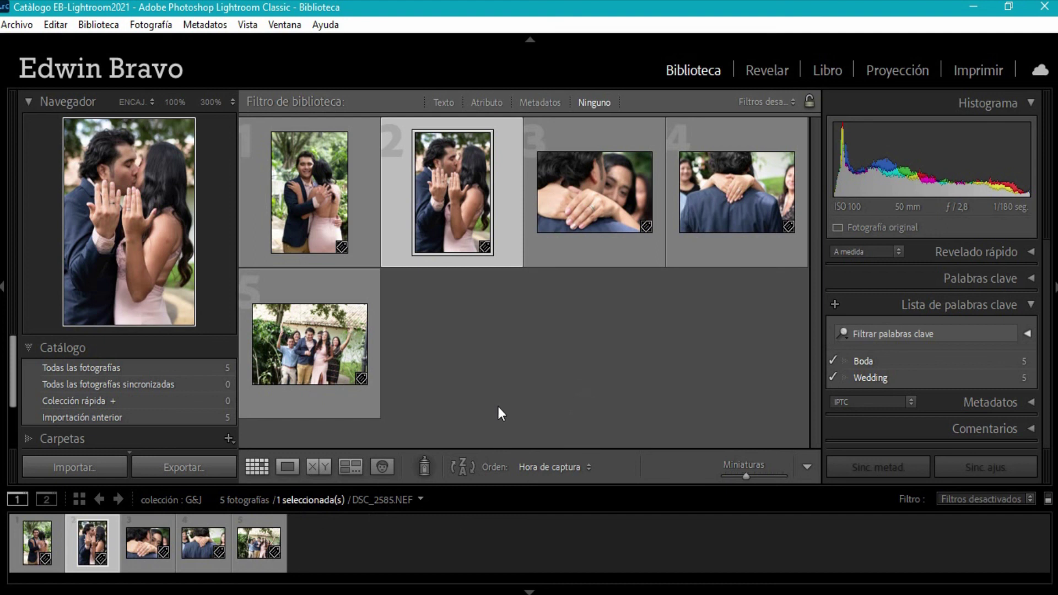
Deselect all, expand the Metadata panel in solo mode, select the first photo, and open the Metadata menu.
left_click(528, 412)
left_click(1030, 331)
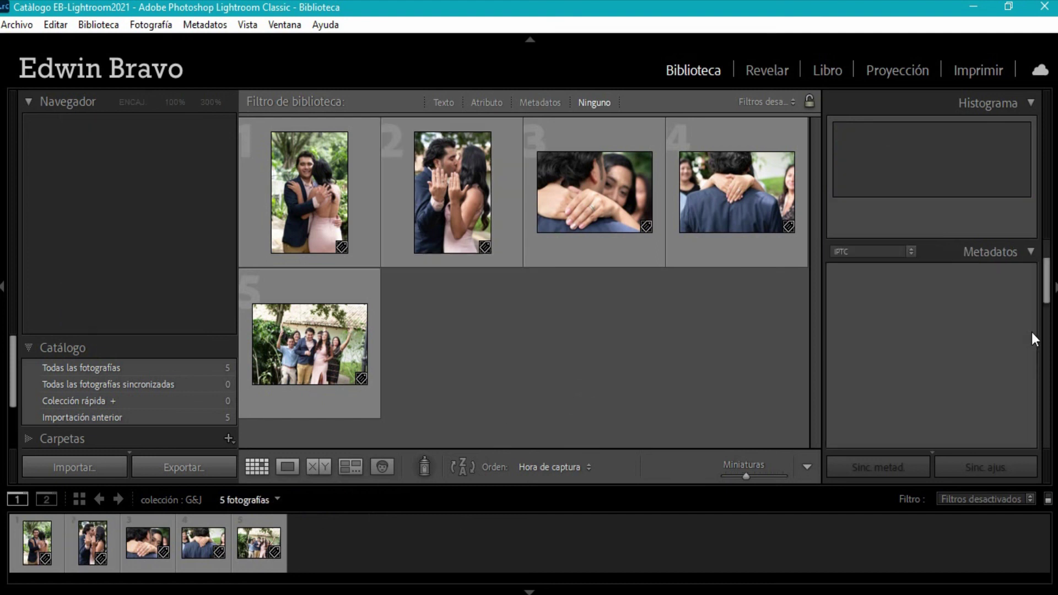
scroll(1042, 284, "up", 2)
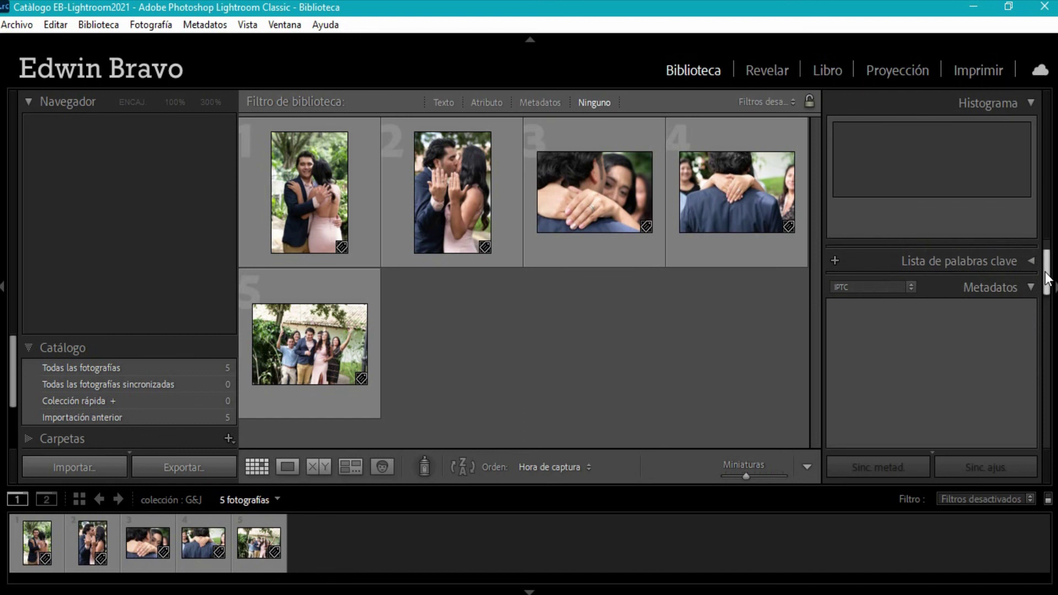
left_click(330, 197)
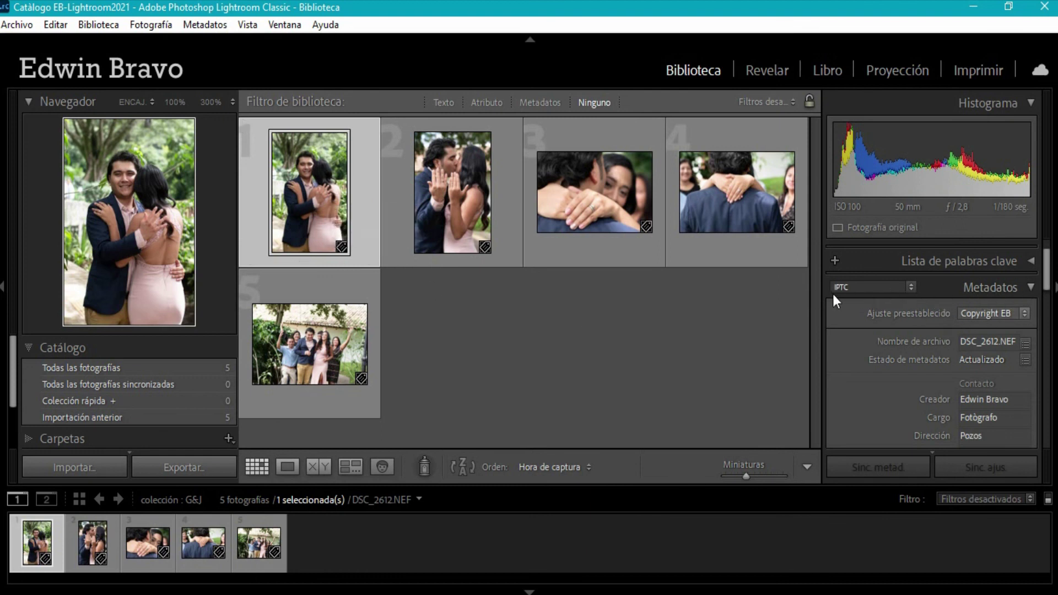
left_click_drag(1047, 264, 981, 283)
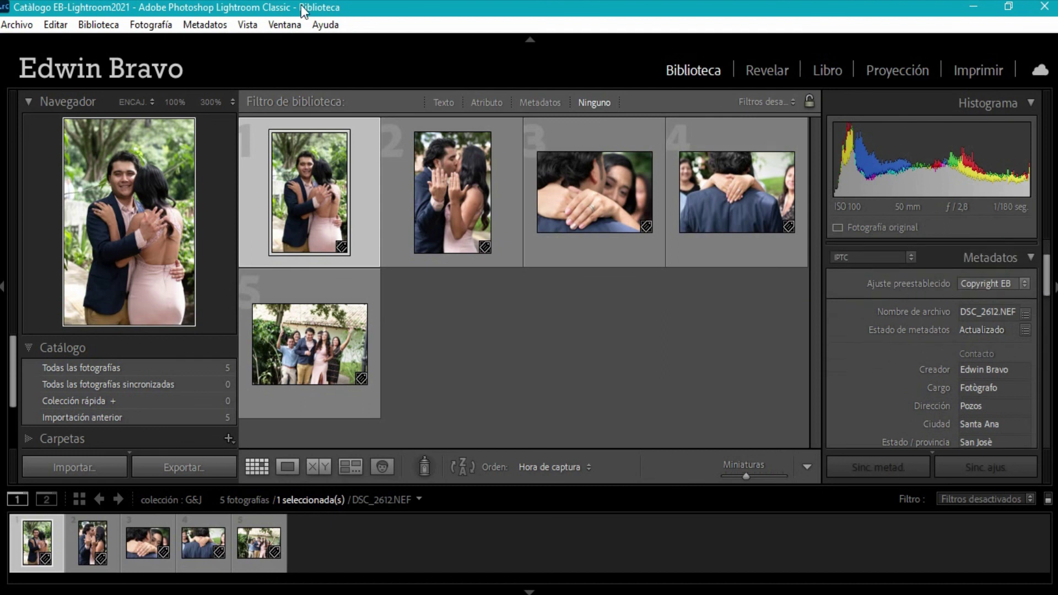
left_click(194, 24)
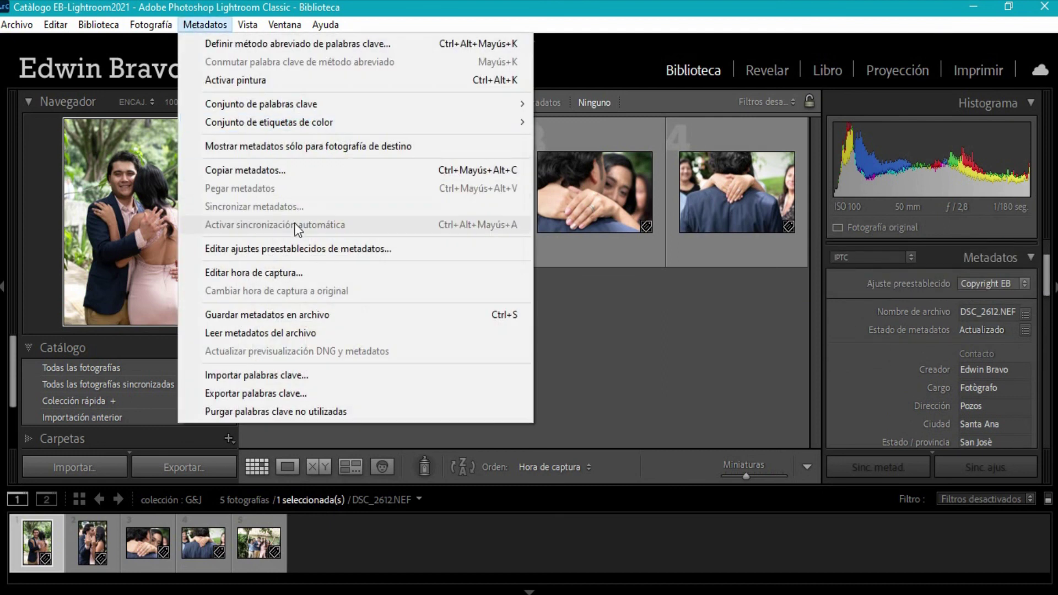
left_click(353, 250)
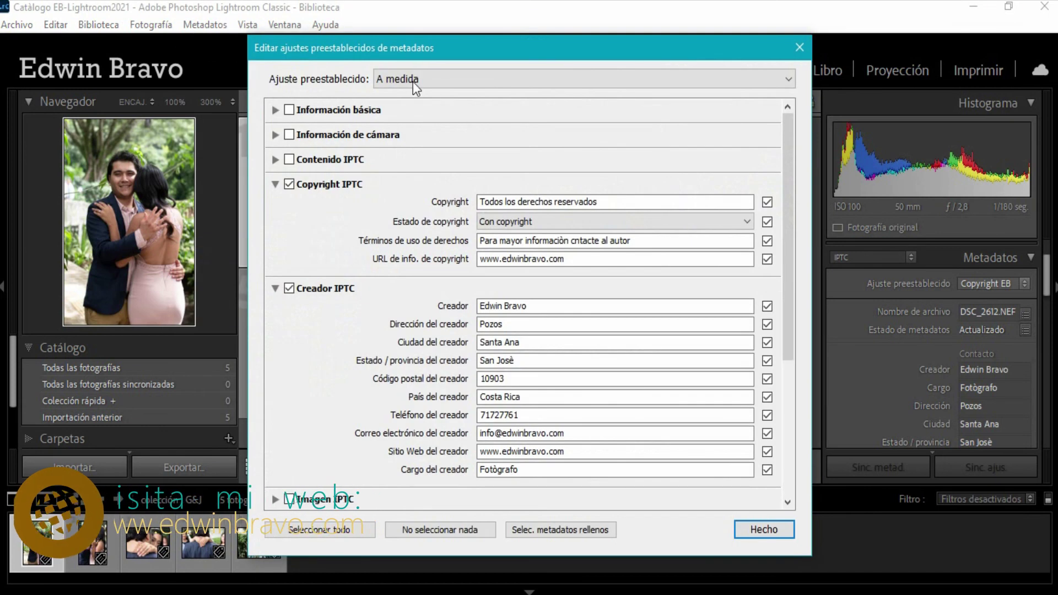
left_click(413, 81)
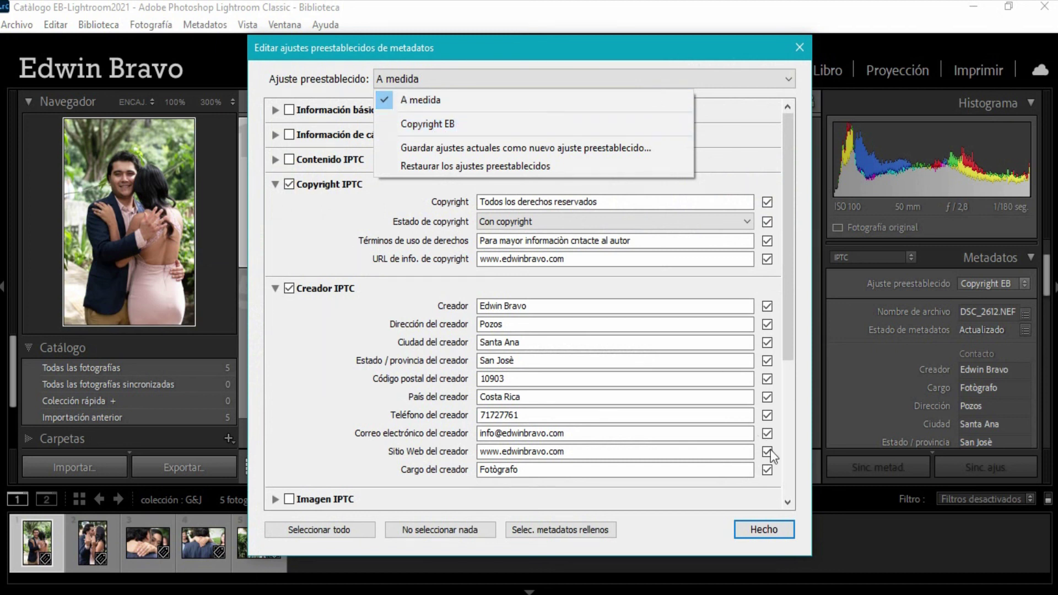
left_click(798, 49)
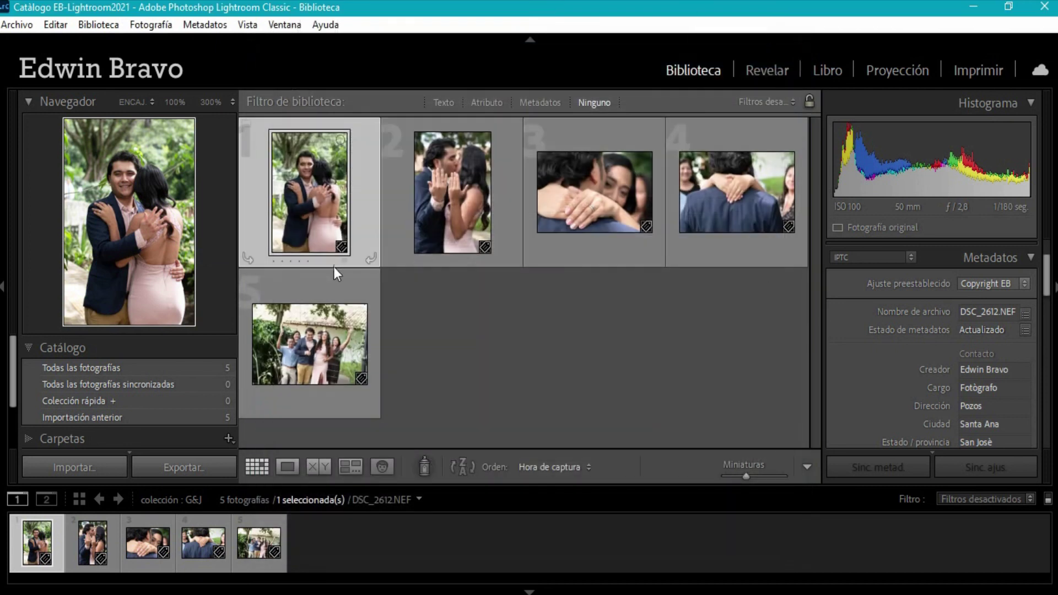
left_click(440, 203)
left_click(613, 182)
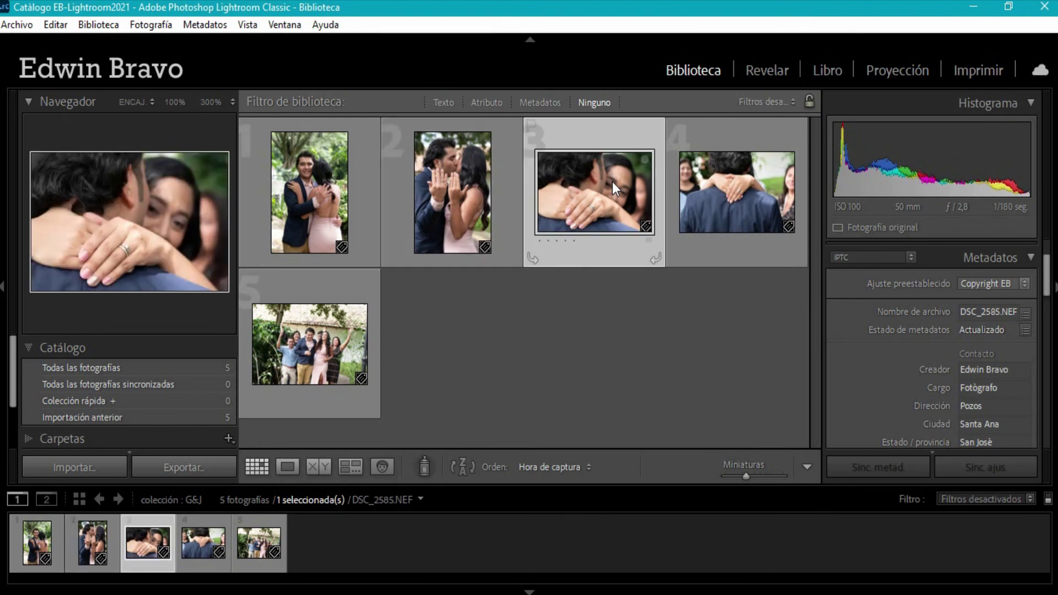
left_click(323, 189)
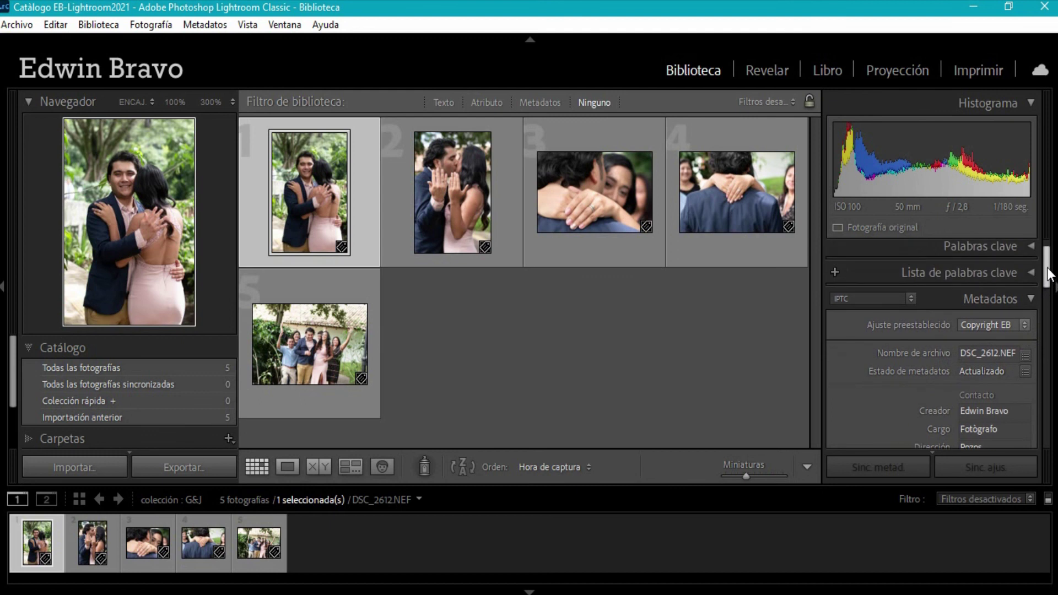
left_click_drag(1048, 284, 1050, 288)
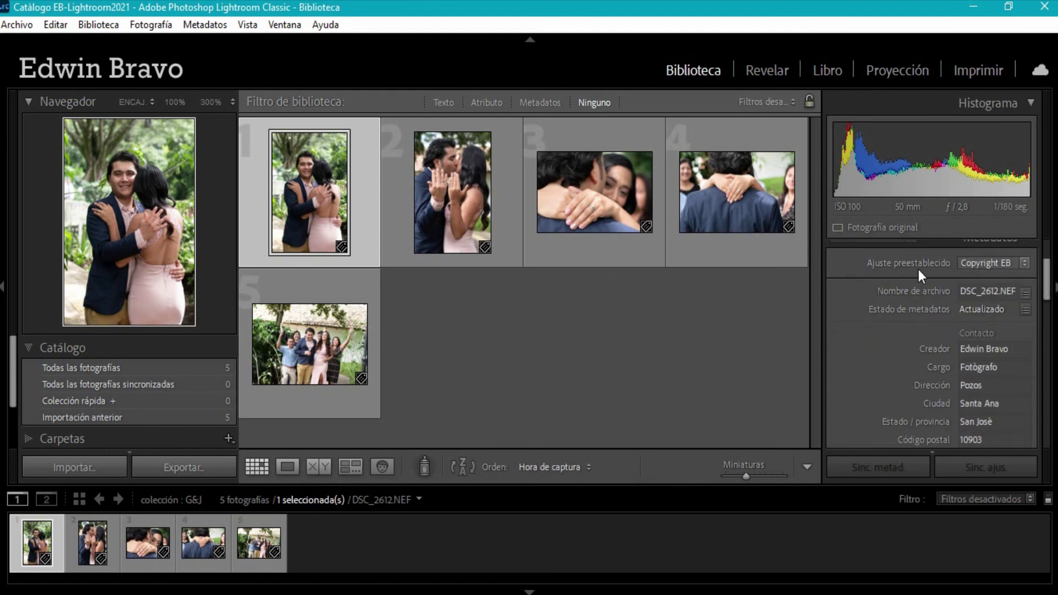
left_click(1022, 266)
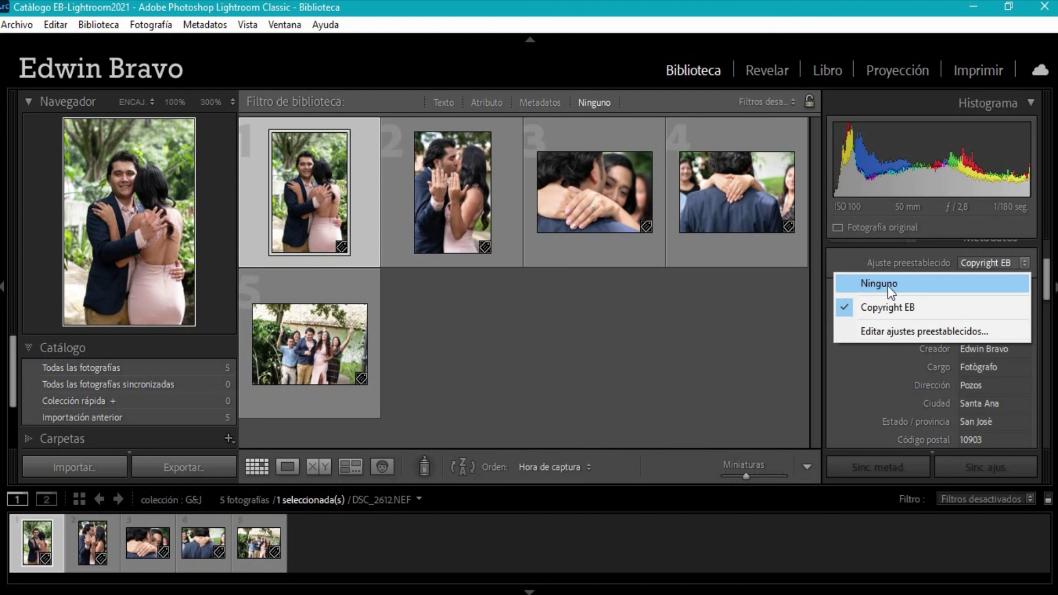
left_click(931, 259)
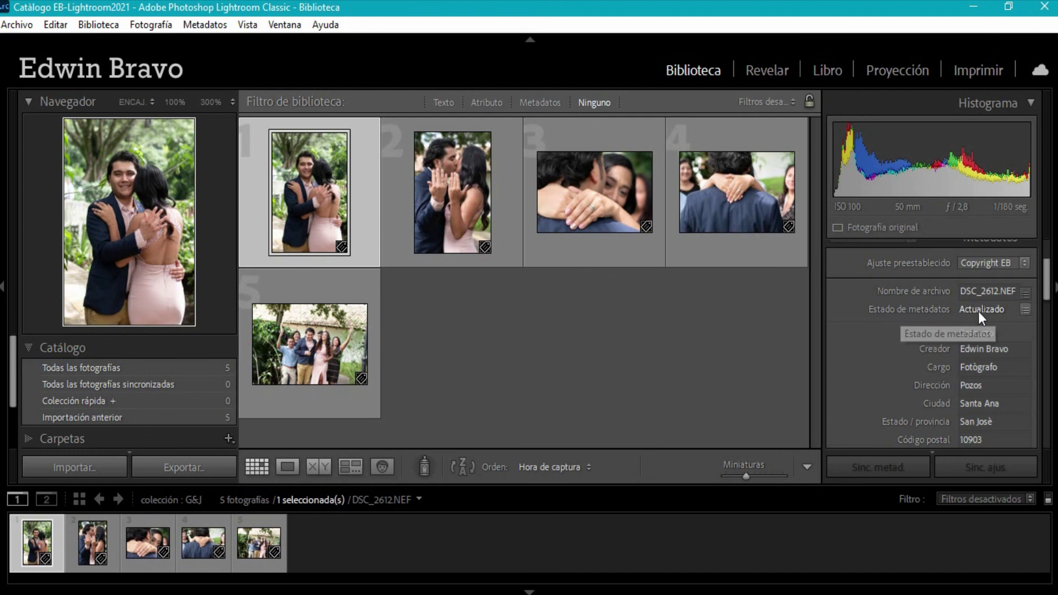
left_click_drag(1048, 277, 1048, 291)
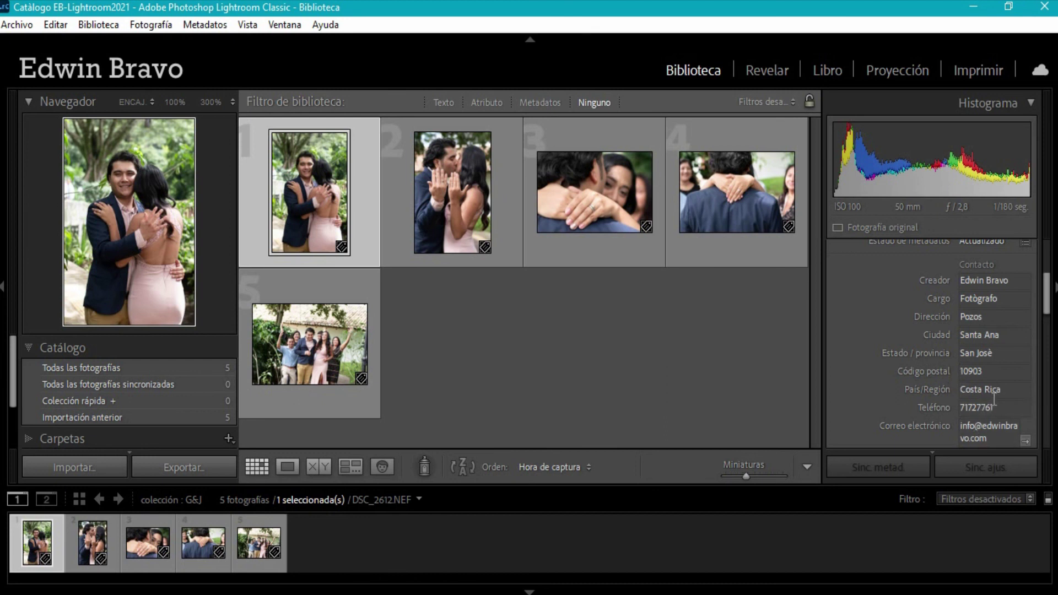
left_click_drag(1046, 293, 1048, 440)
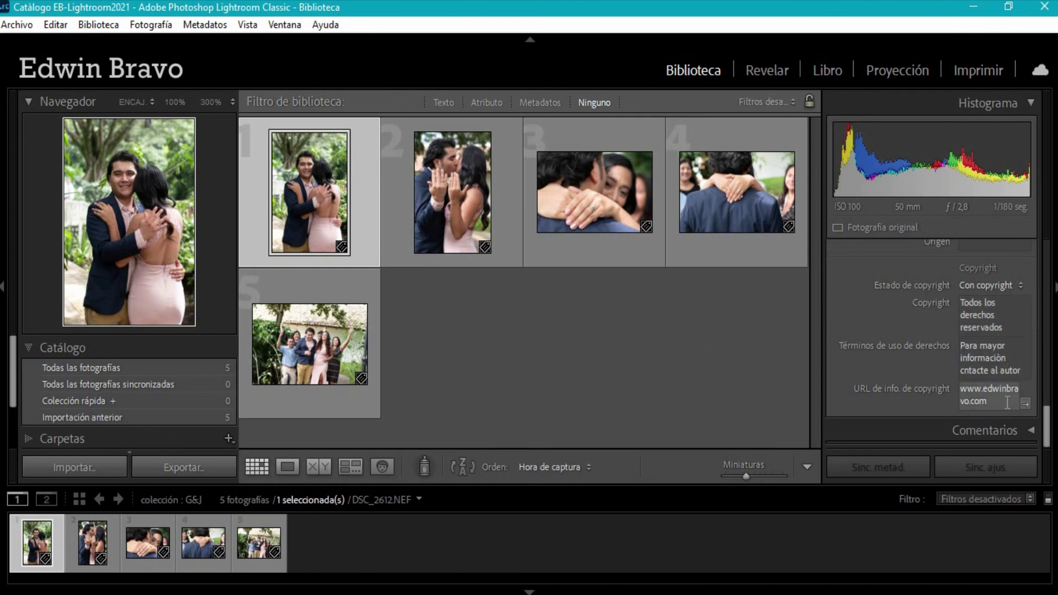
scroll(915, 354, "up", 5)
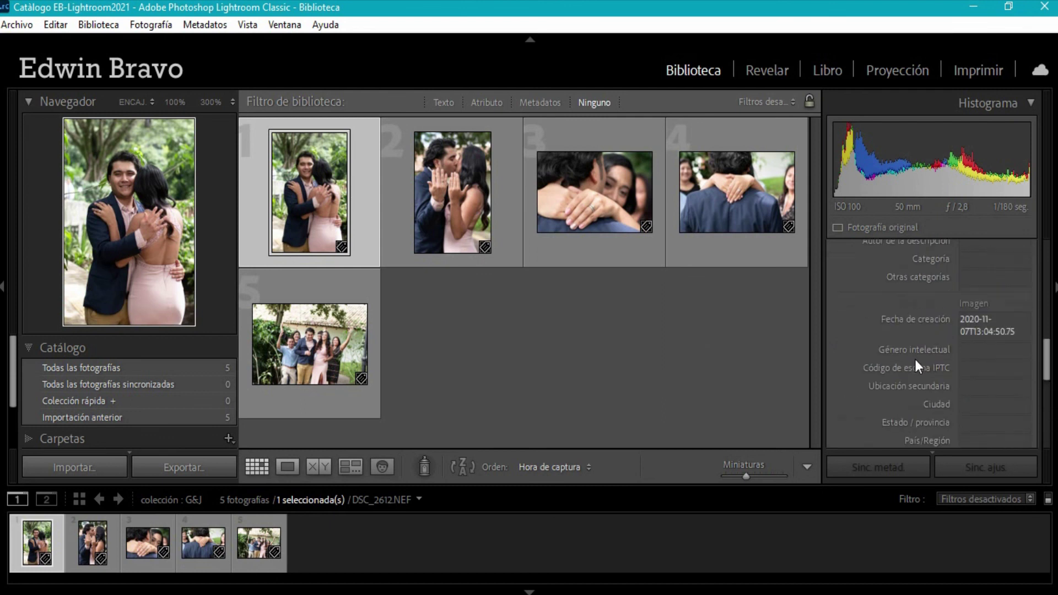